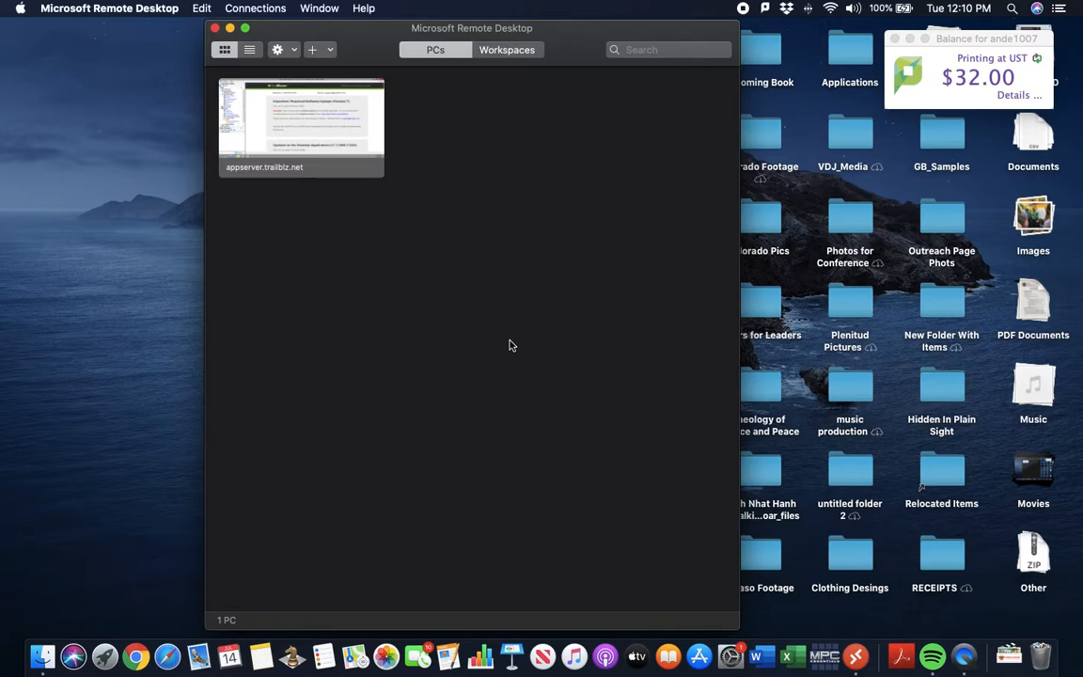
# Connect to the appserver.trailblz.net remote PC and launch Trail Blazer from its desktop
pyautogui.moveTo(305, 119)
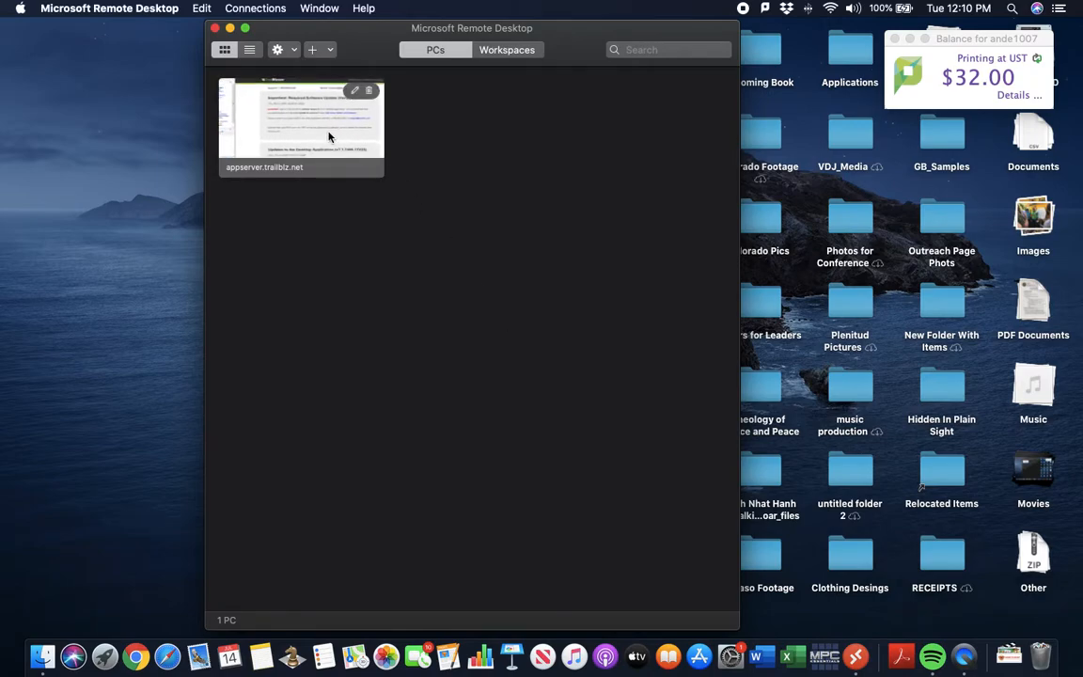
pyautogui.doubleClick(289, 117)
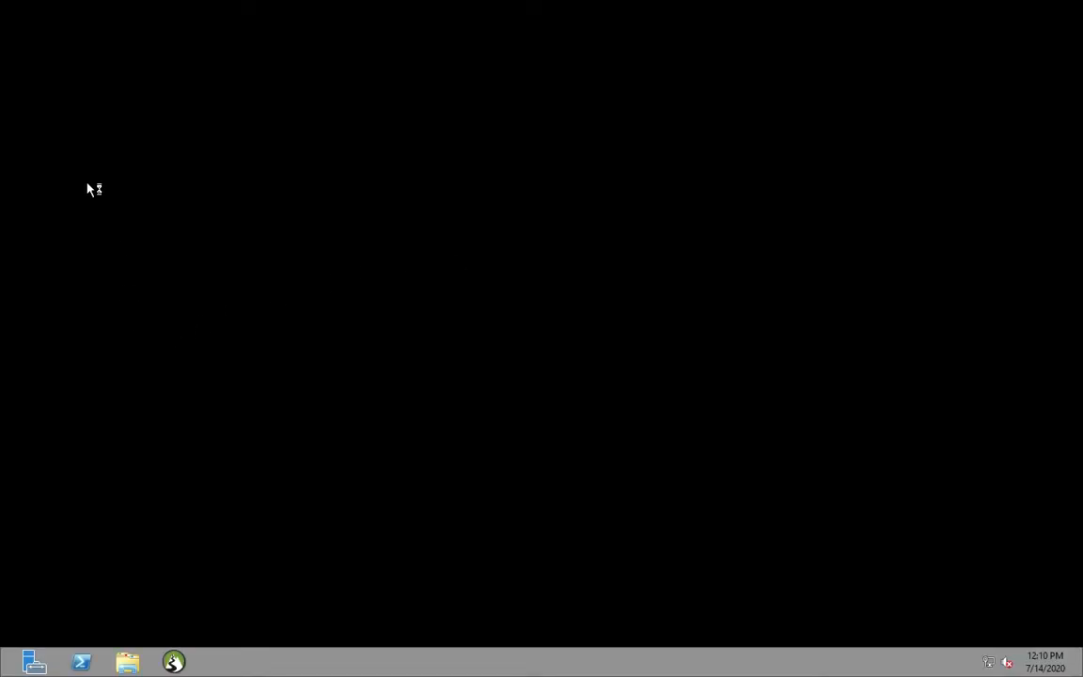
pyautogui.doubleClick(43, 431)
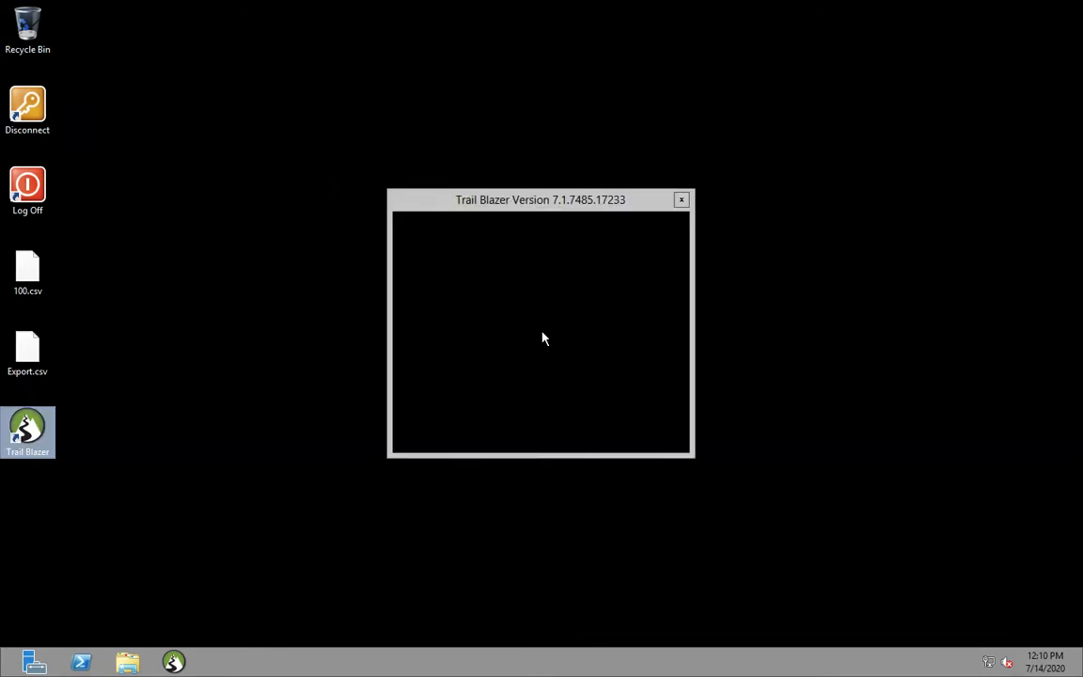
# Sign in to Trail Blazer with the user ID and account password
pyautogui.write('Duncan1')
pyautogui.press('Tab')
pyautogui.write('•••••••••••••')
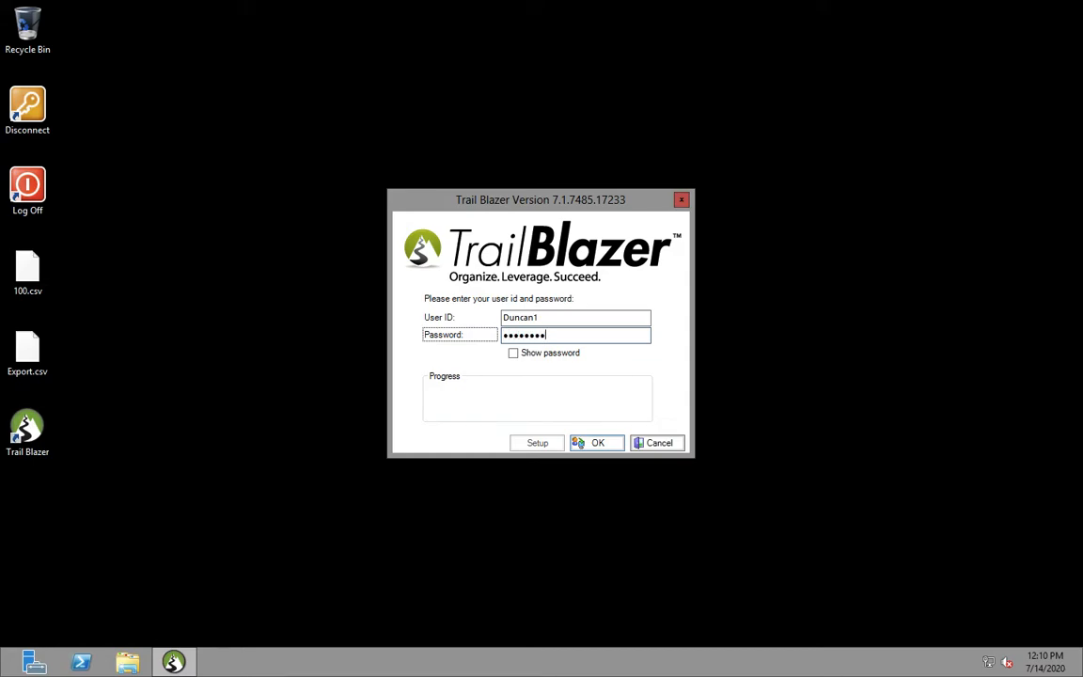
pyautogui.press('Return')
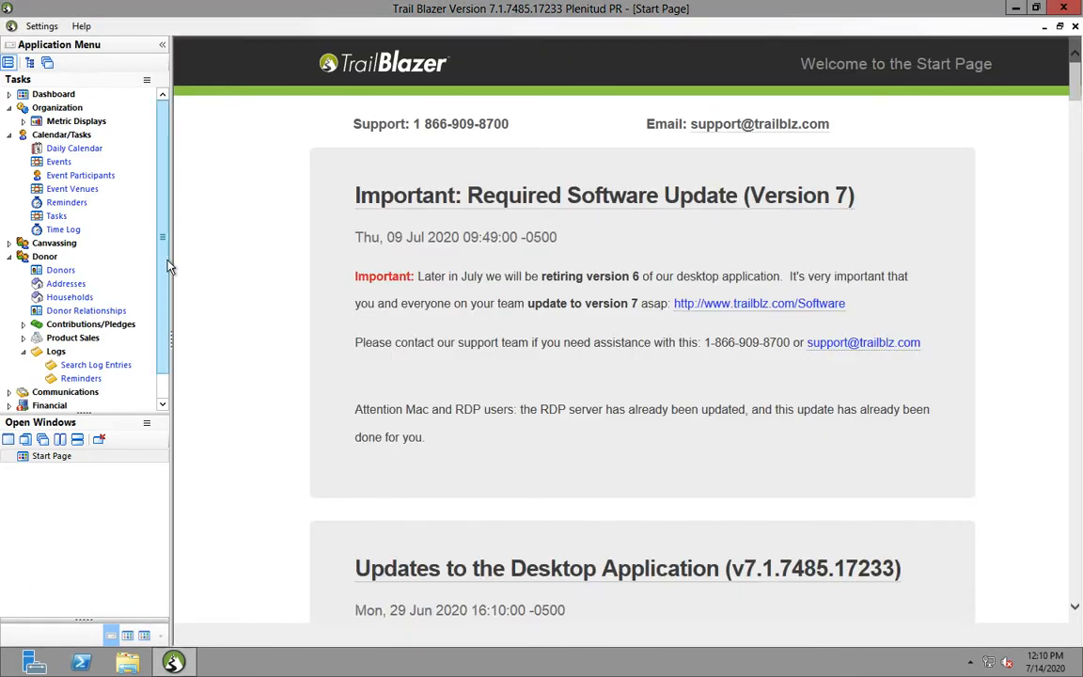
# Expand Communications > Email Campaigns, open Templates and search to list all 79 templates
pyautogui.scroll(-2, 162, 237)
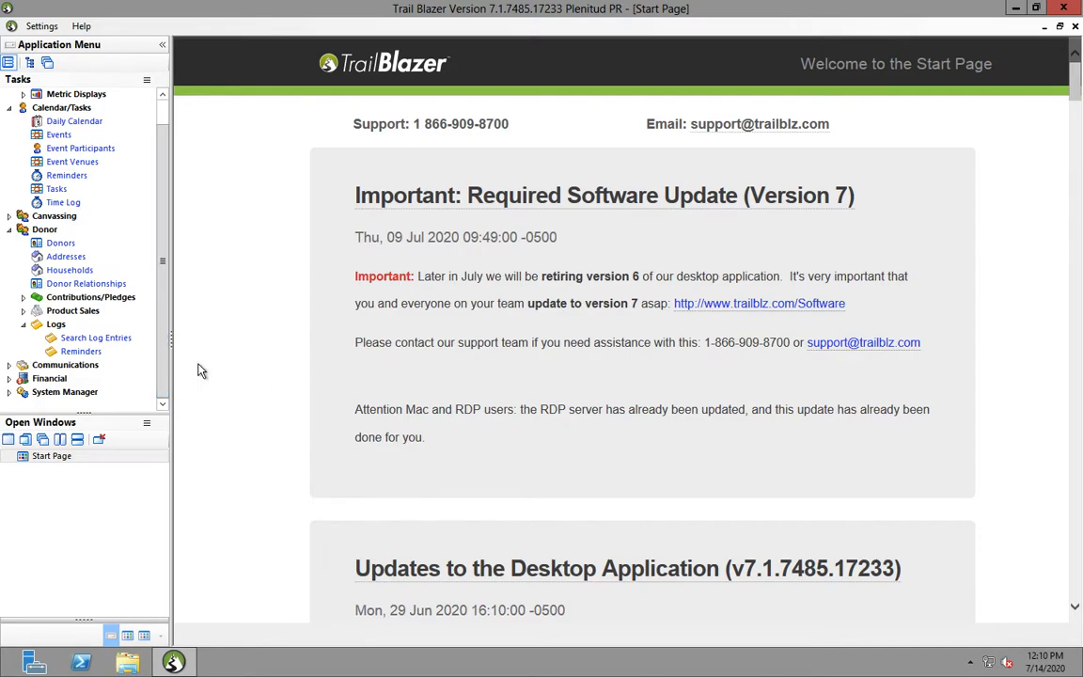
pyautogui.click(8, 365)
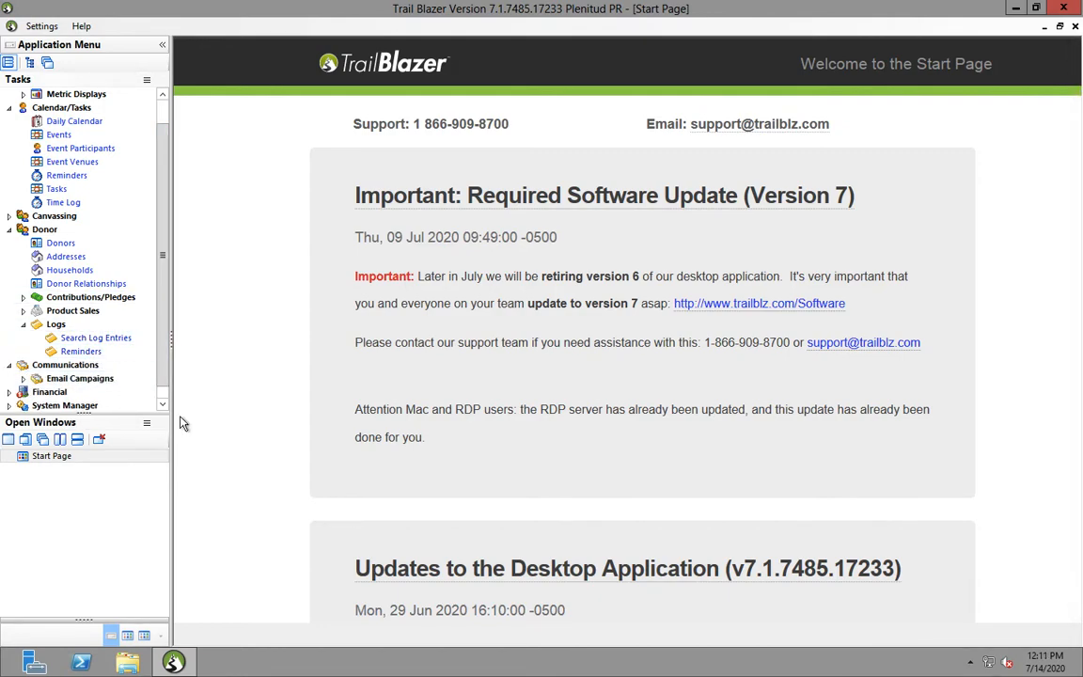
pyautogui.click(25, 379)
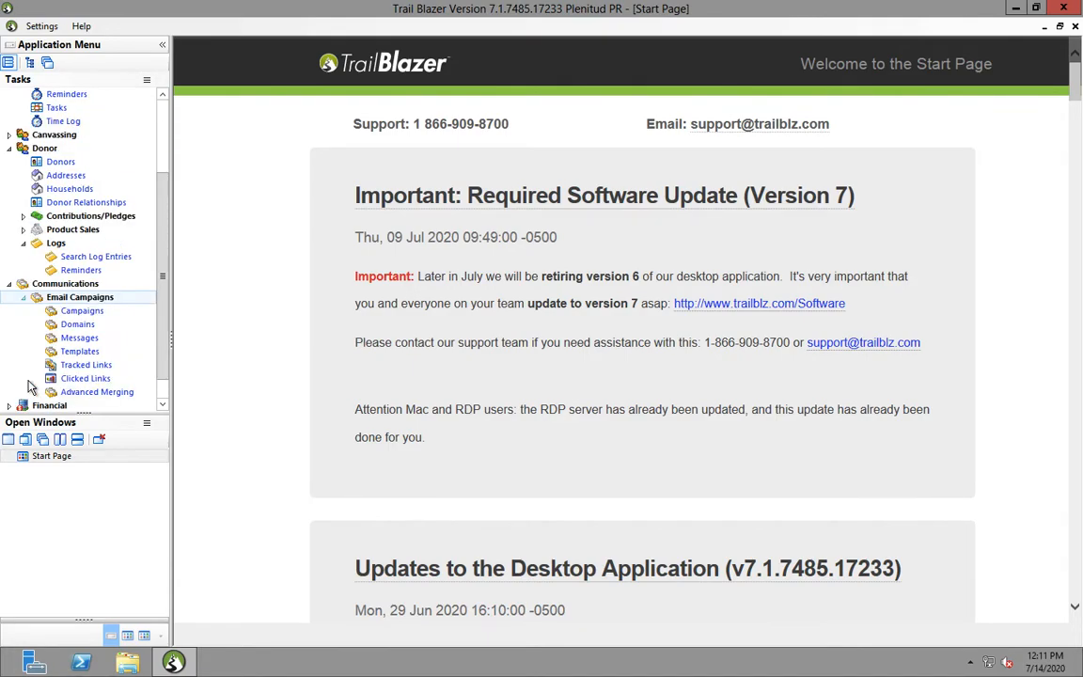
pyautogui.click(81, 353)
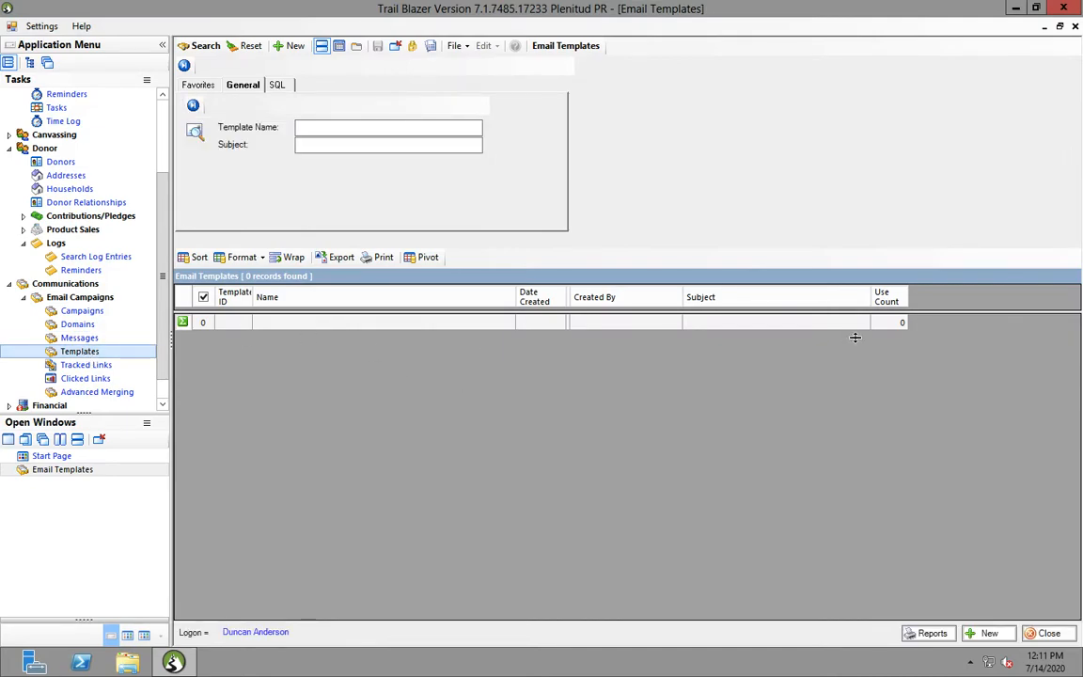
pyautogui.click(201, 47)
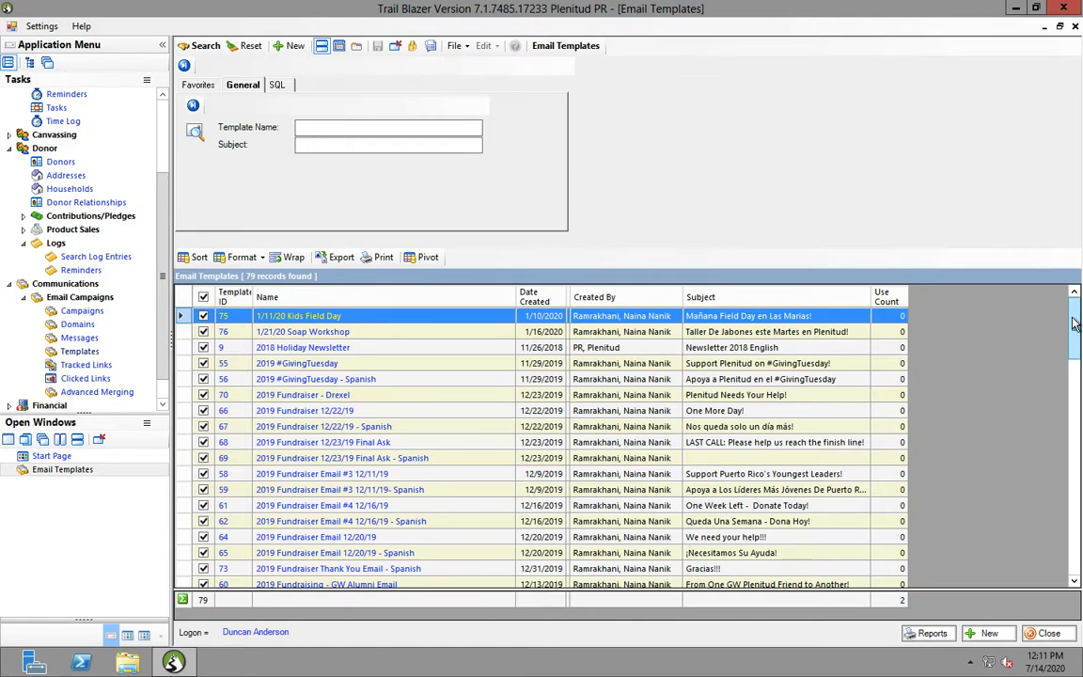
pyautogui.moveTo(1075, 325); pyautogui.dragTo(1079, 287)
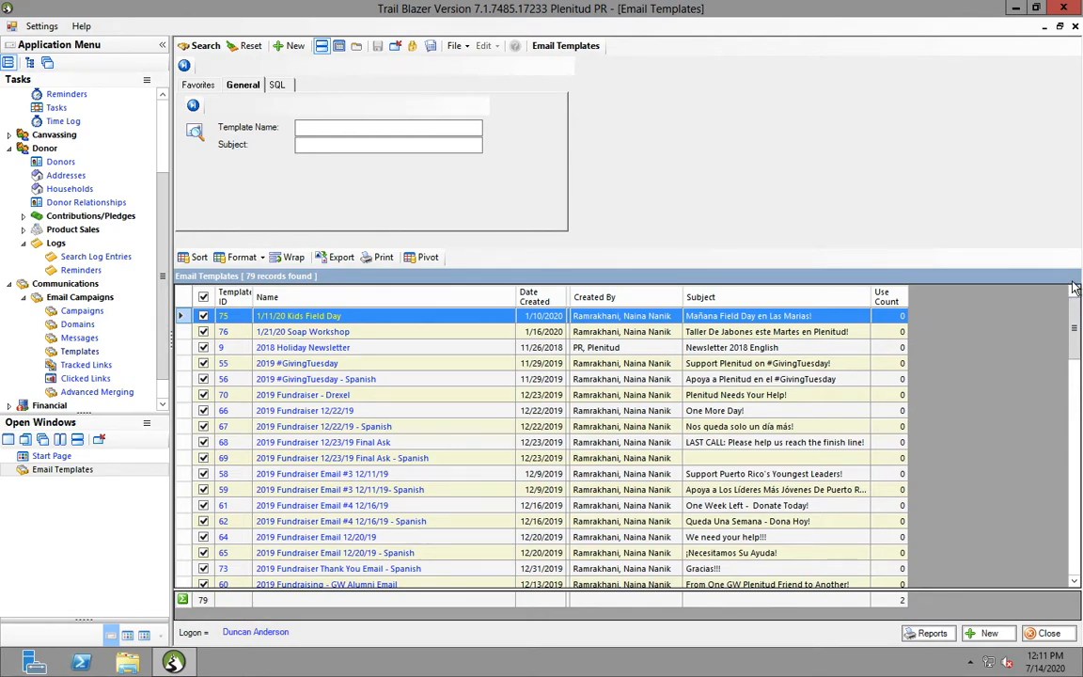
# Start a new template, name it 'Email Template Test' and create it
pyautogui.click(292, 51)
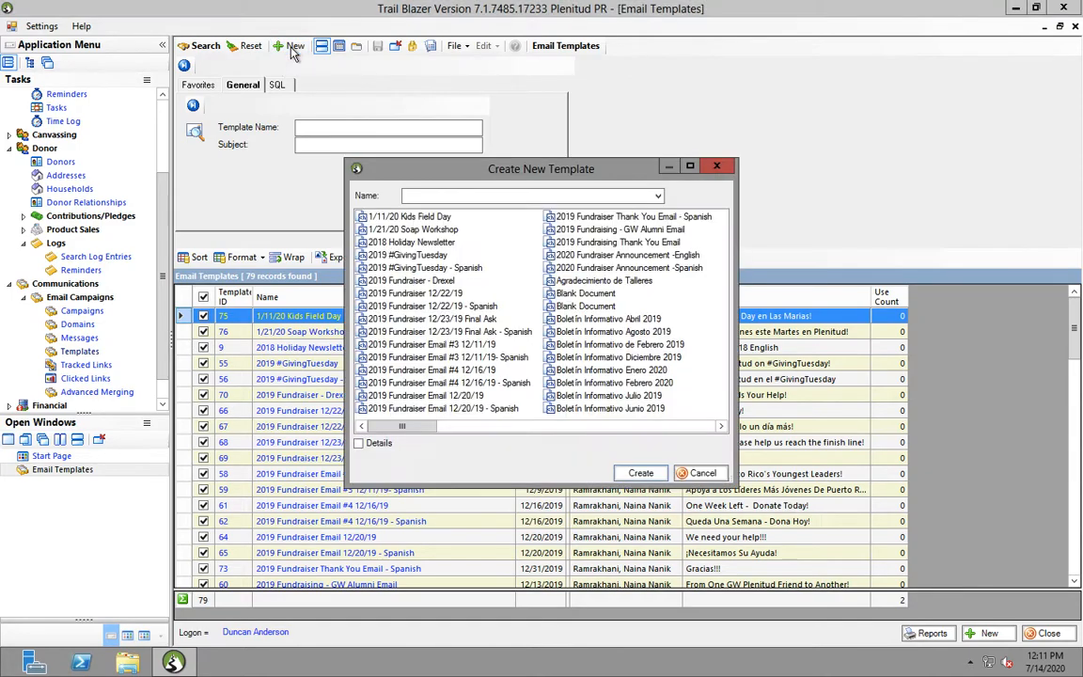
pyautogui.click(544, 196)
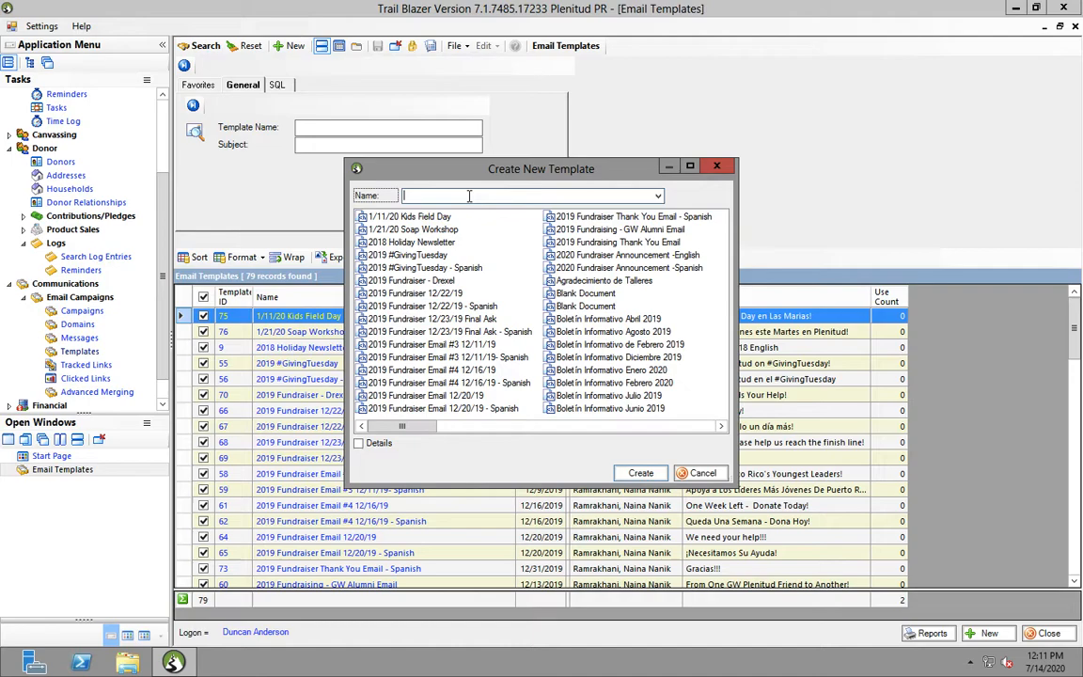
pyautogui.write('T')
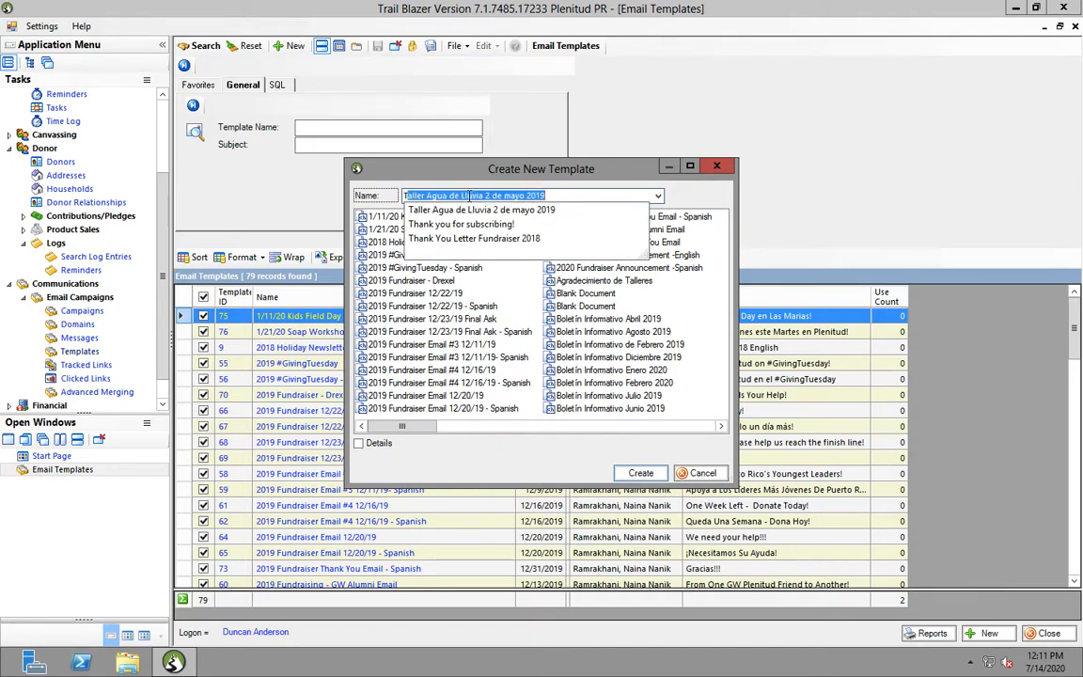
pyautogui.press('BackSpace')
pyautogui.write('Email Template Test')
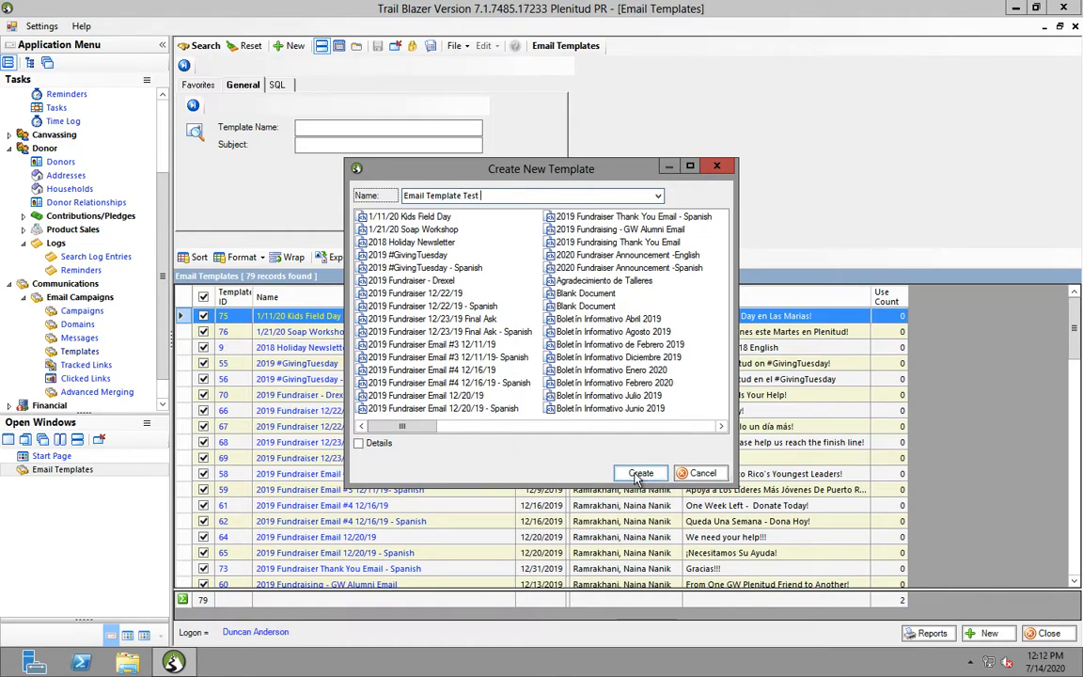
pyautogui.click(639, 474)
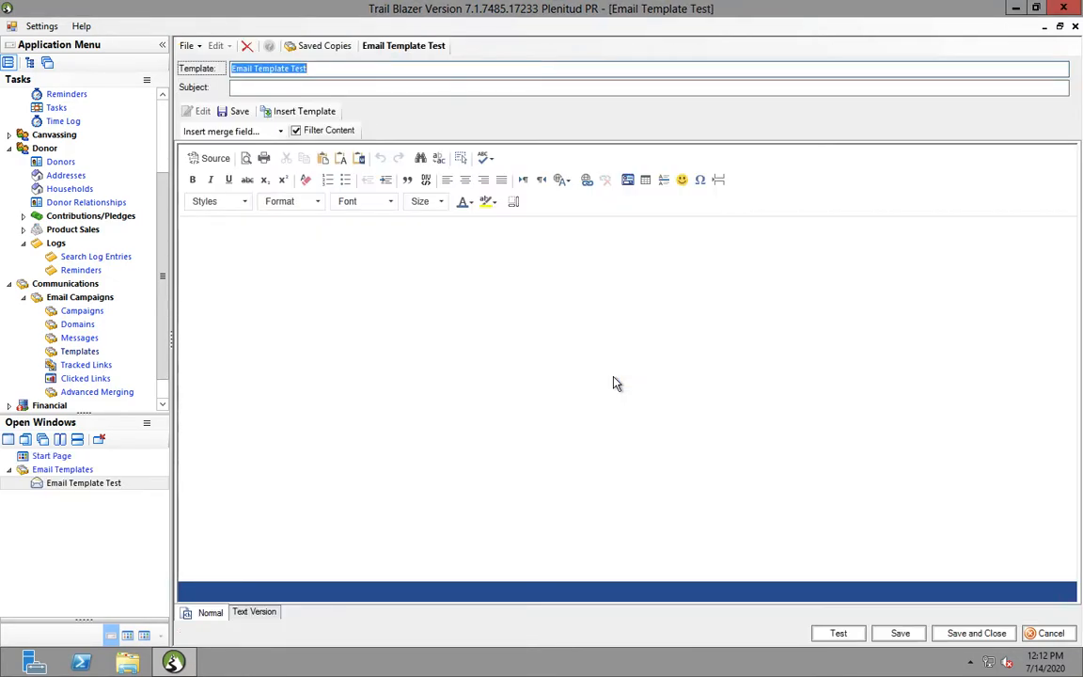
pyautogui.click(615, 380)
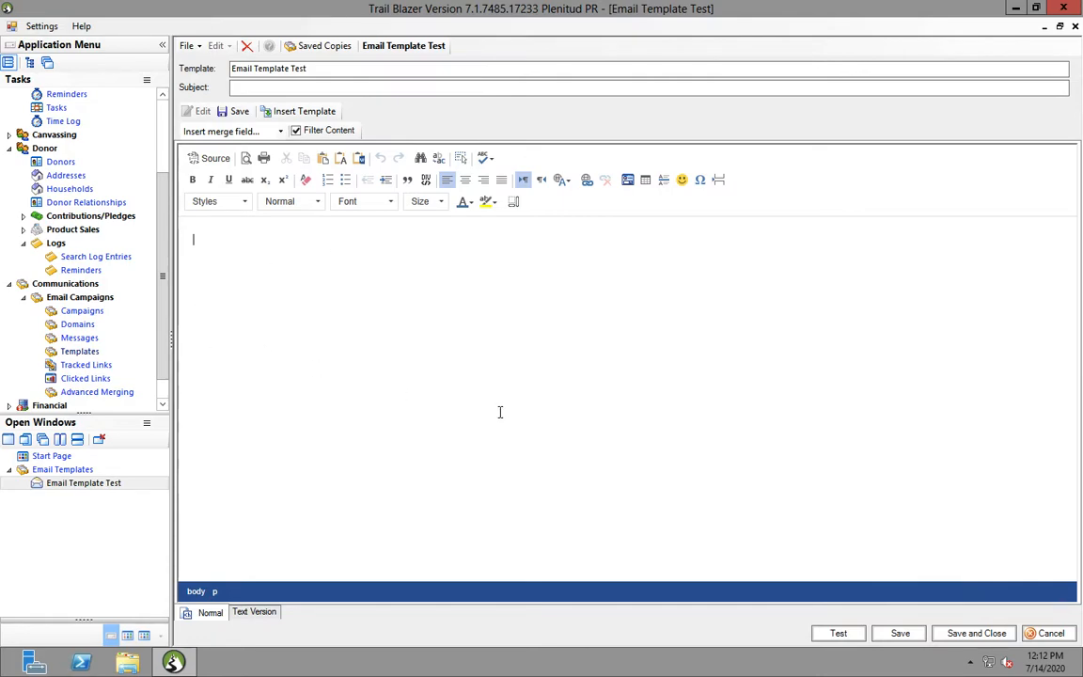
pyautogui.write('Test text')
pyautogui.press('Return')
pyautogui.press('Return')
pyautogui.write('Welcome to PLenitud!')
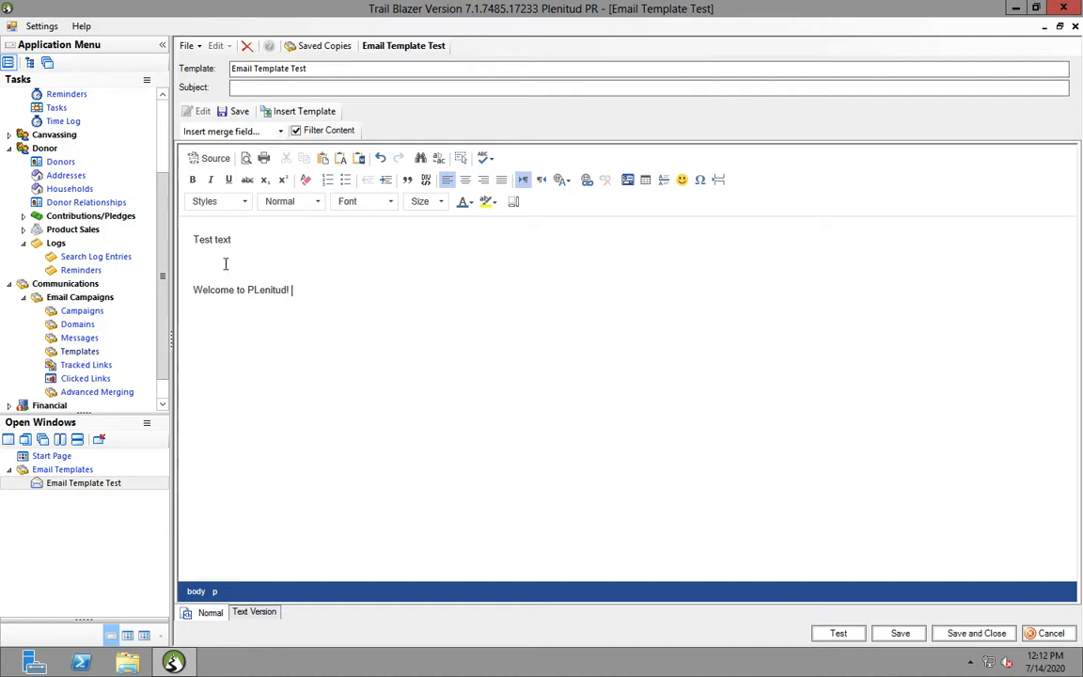
pyautogui.hotkey('ctrl', 'a')
pyautogui.press('Delete')
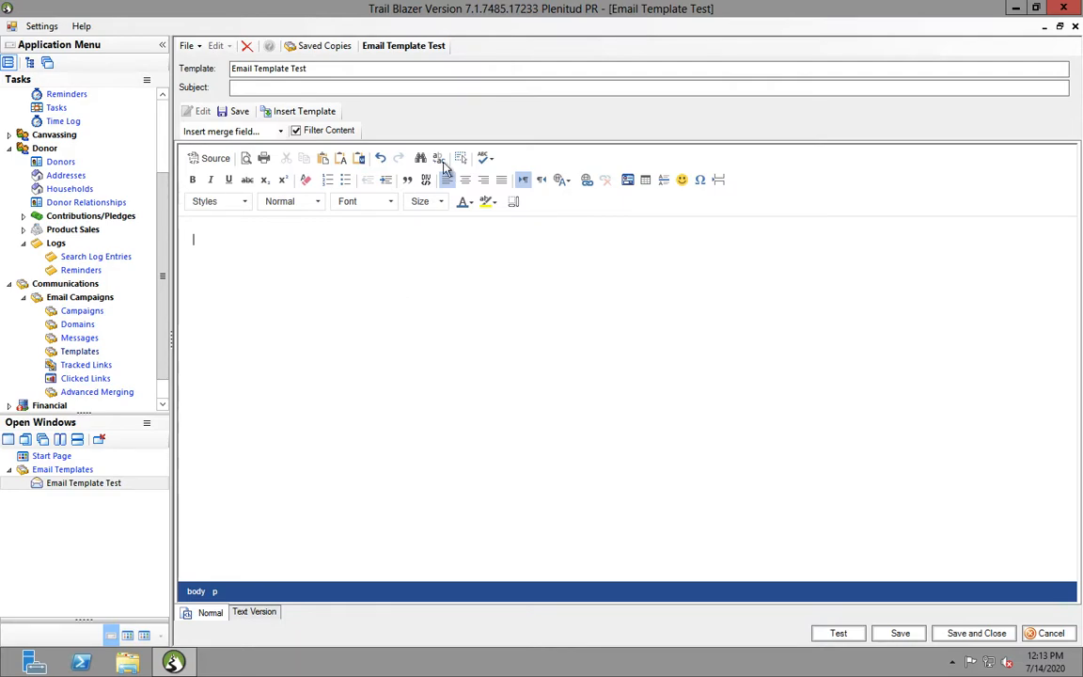
pyautogui.click(261, 88)
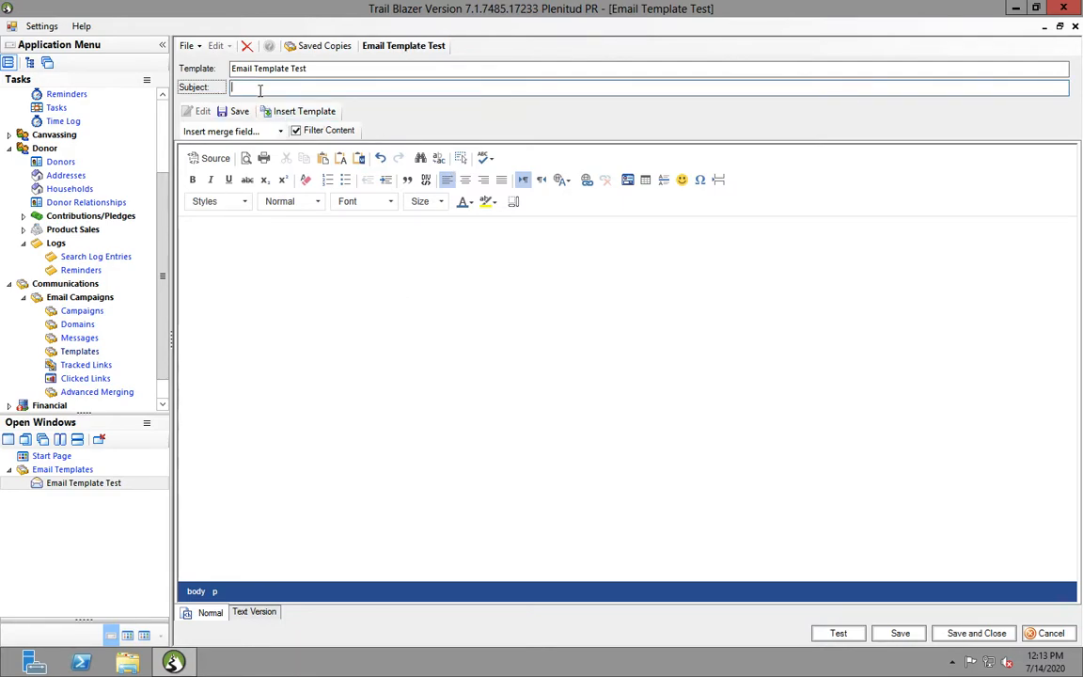
# Enter the subject 'Welcome to Plenitud!' and remove test text typed into the body
pyautogui.write('Welcome to Plenitud!')
pyautogui.click(460, 290)
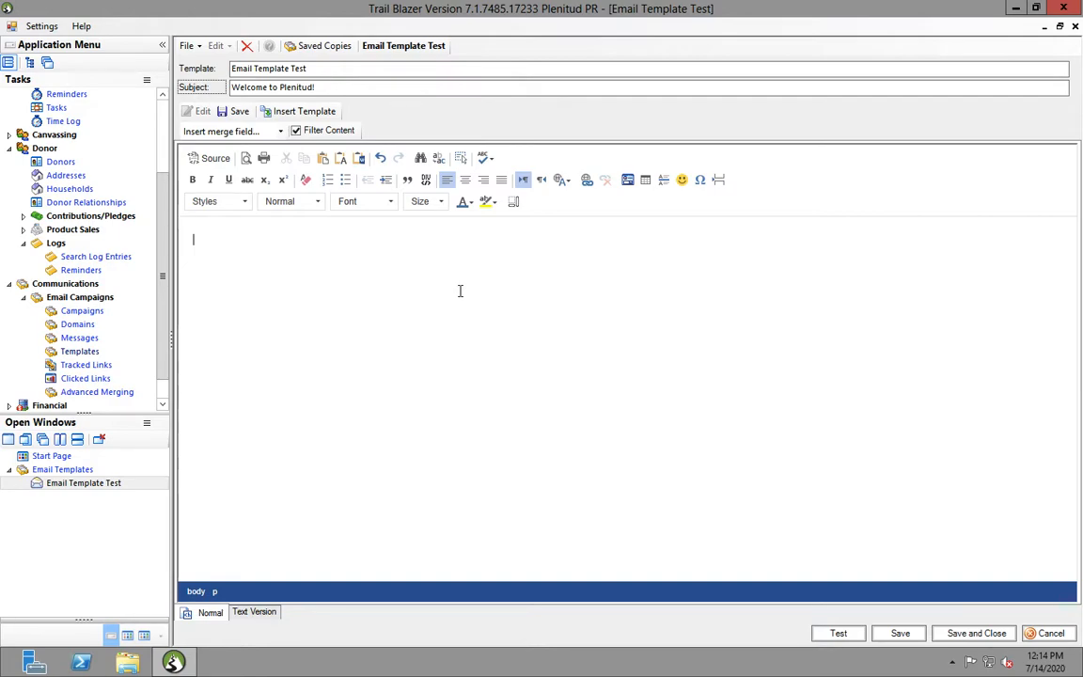
pyautogui.write('ldfjhdlfkjasldfjhlakdflajdfdaf kl')
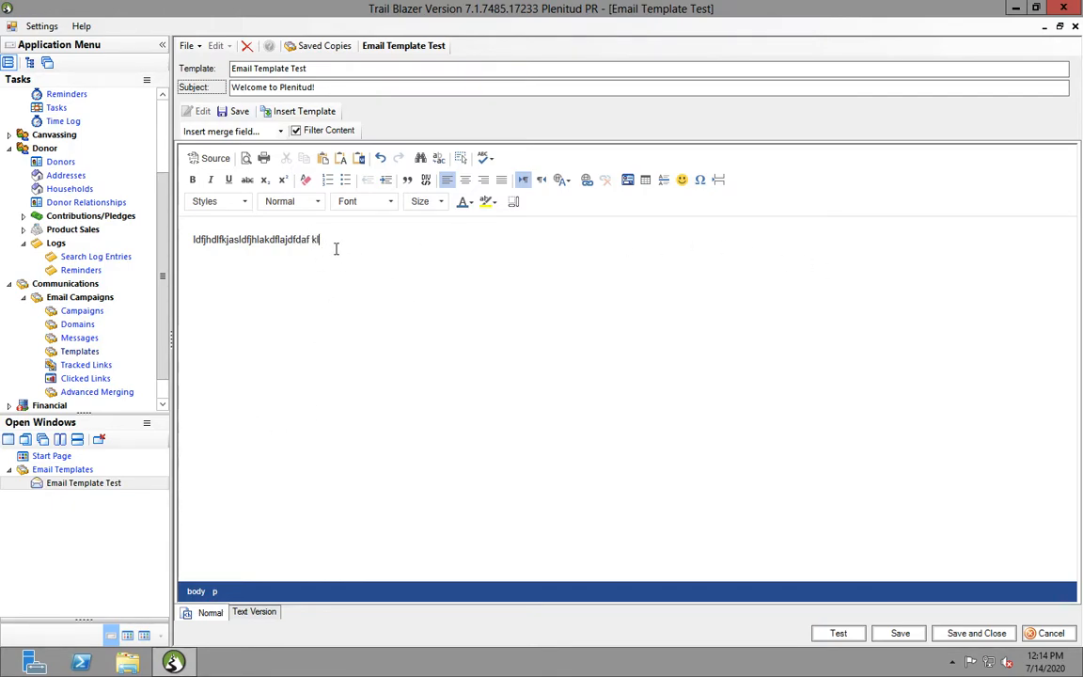
pyautogui.moveTo(325, 239); pyautogui.dragTo(186, 238)
pyautogui.press('Delete')
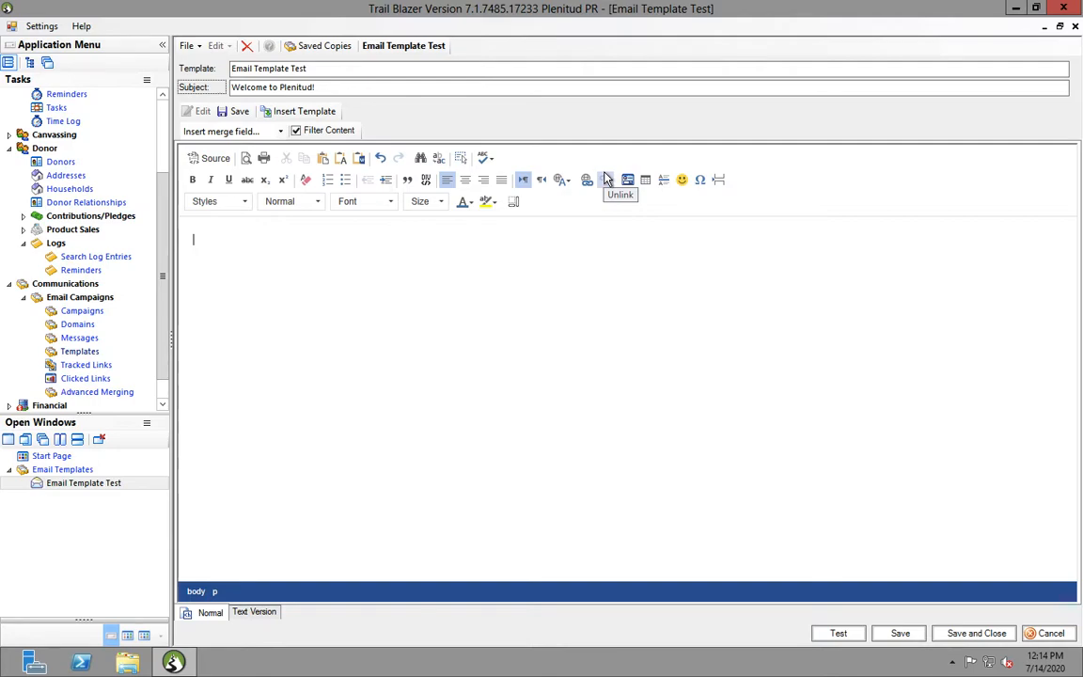
# Insert a one-row, one-column table into the email body
pyautogui.click(646, 181)
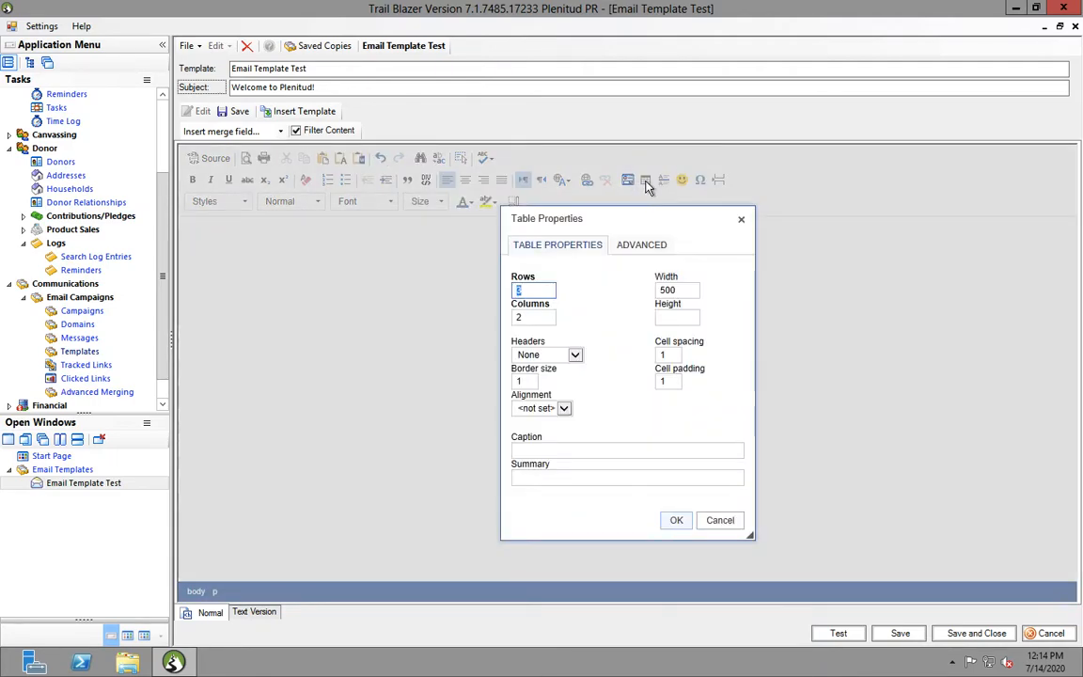
pyautogui.write('1')
pyautogui.press('Tab')
pyautogui.write('1')
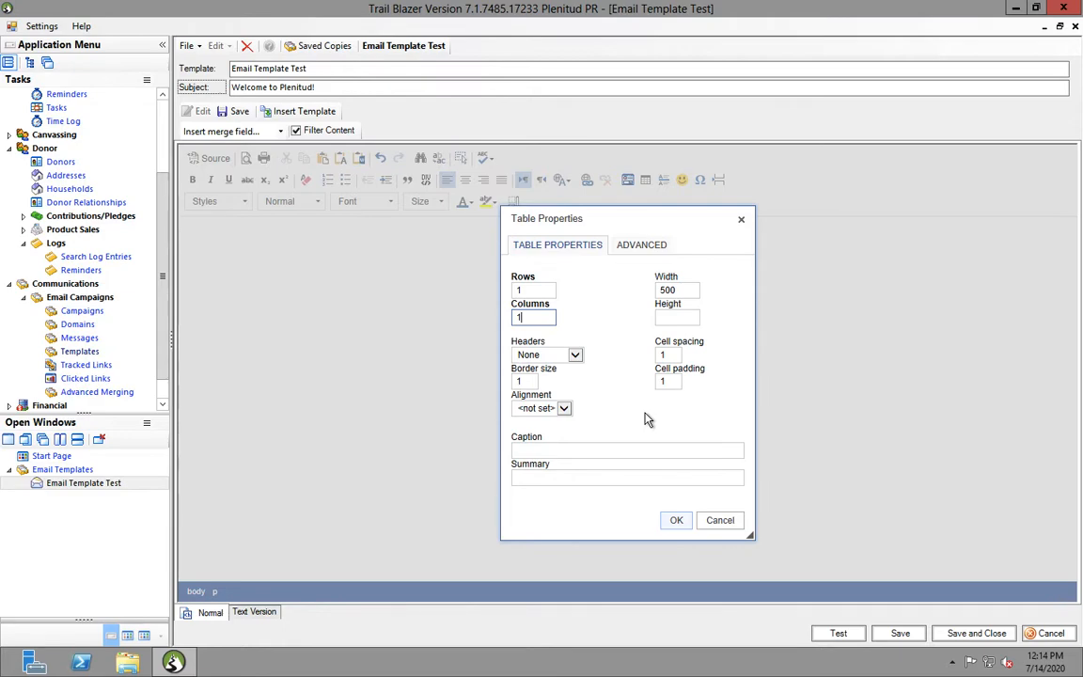
pyautogui.click(678, 523)
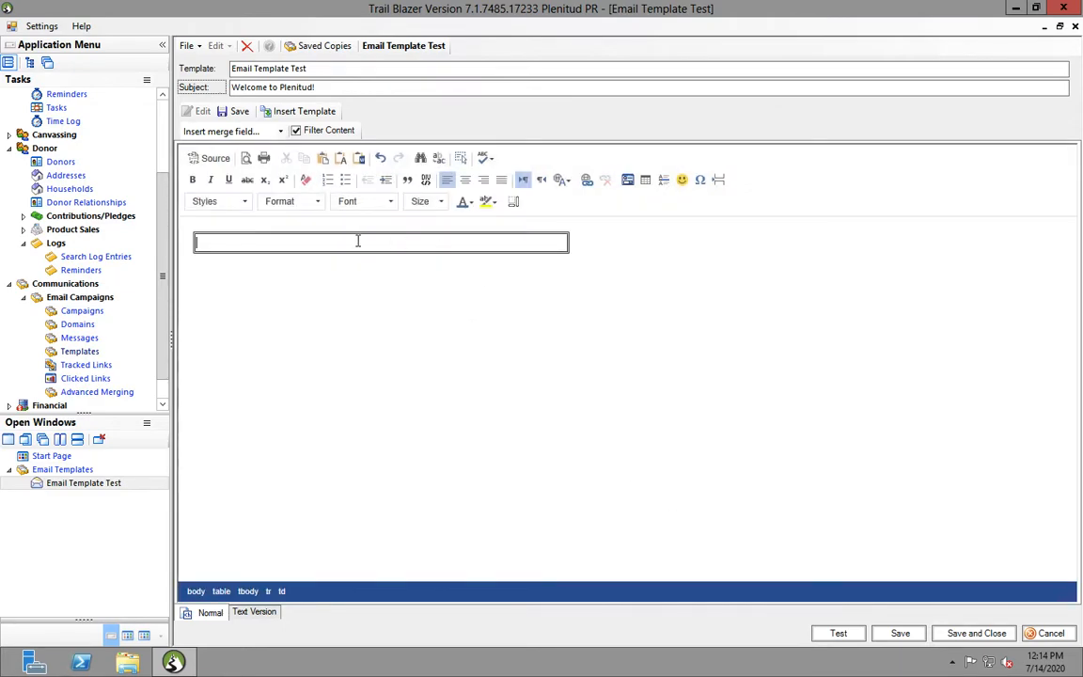
# Type 'Welcome to Plenitud!', 'We're so excited to have you' and 'Trailblazer Rocks' as separate left-aligned lines
pyautogui.write('Welcome to Plenitud!')
pyautogui.press('Return')
pyautogui.write("We'r")
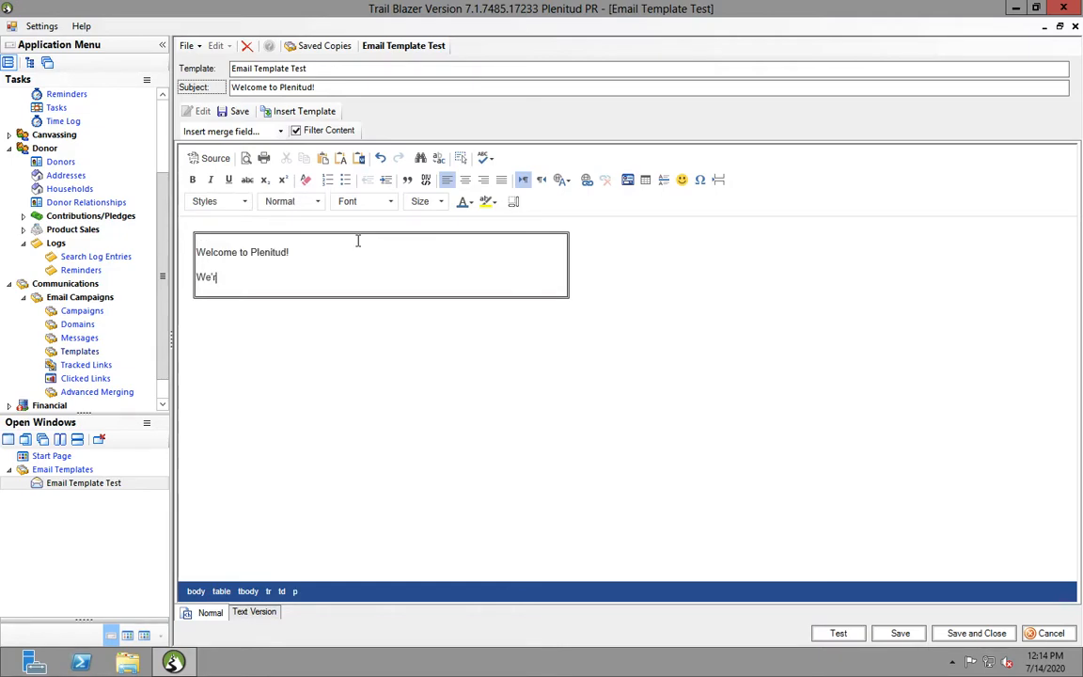
pyautogui.write('e so excited to have you')
pyautogui.press('Return')
pyautogui.write('Trailblazer Rocks!')
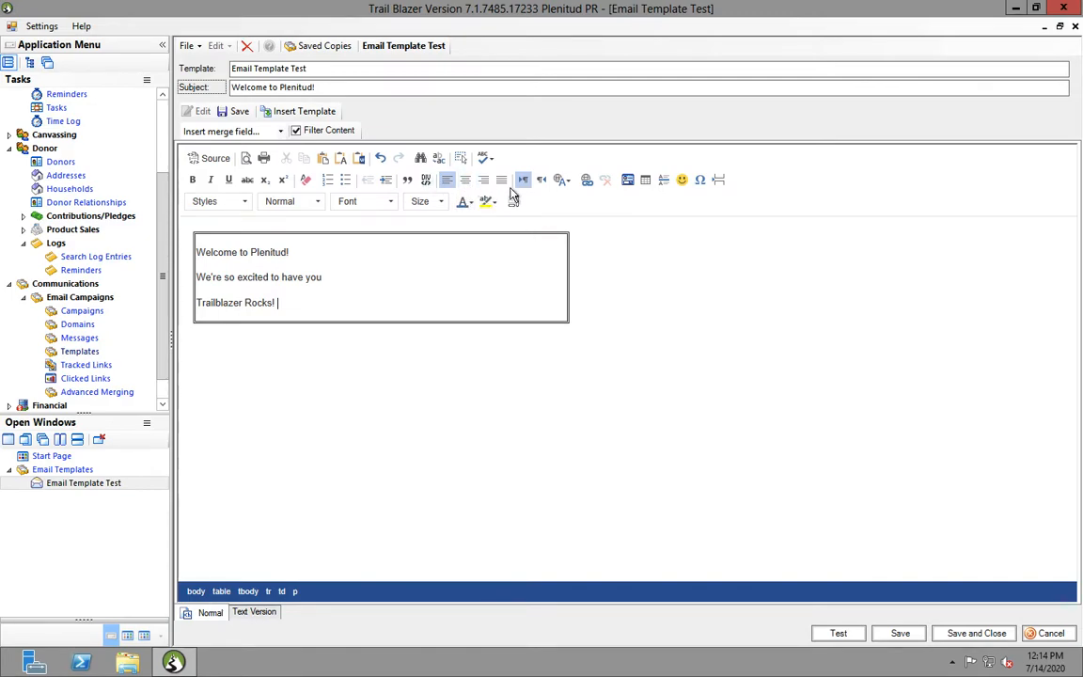
pyautogui.click(465, 182)
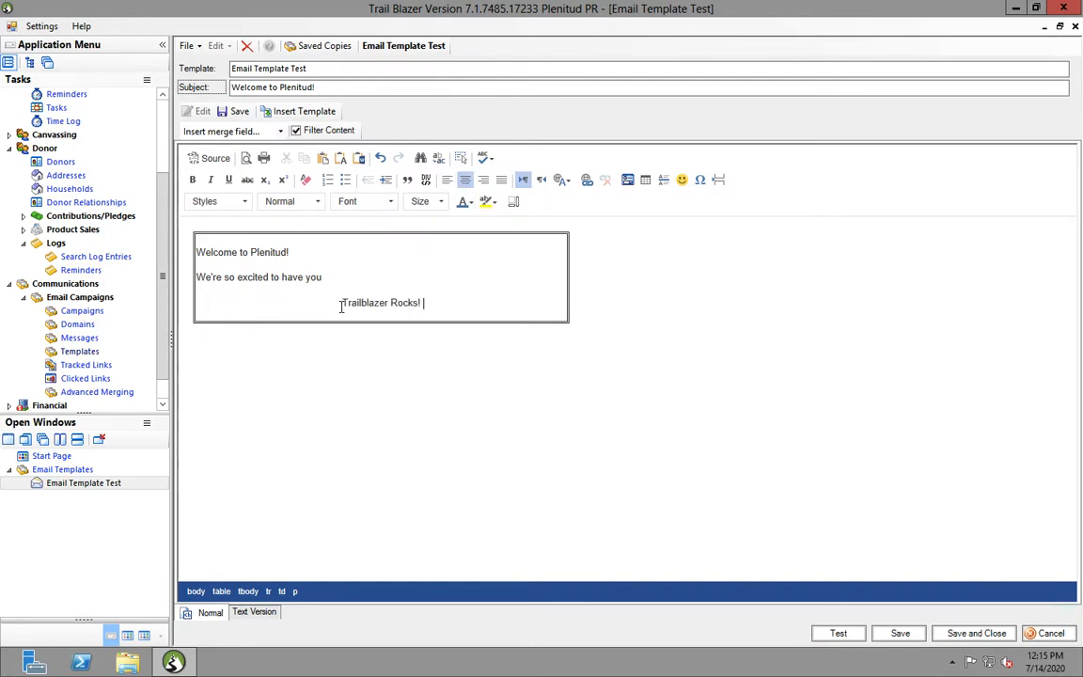
pyautogui.press('BackSpace')
pyautogui.press('Return')
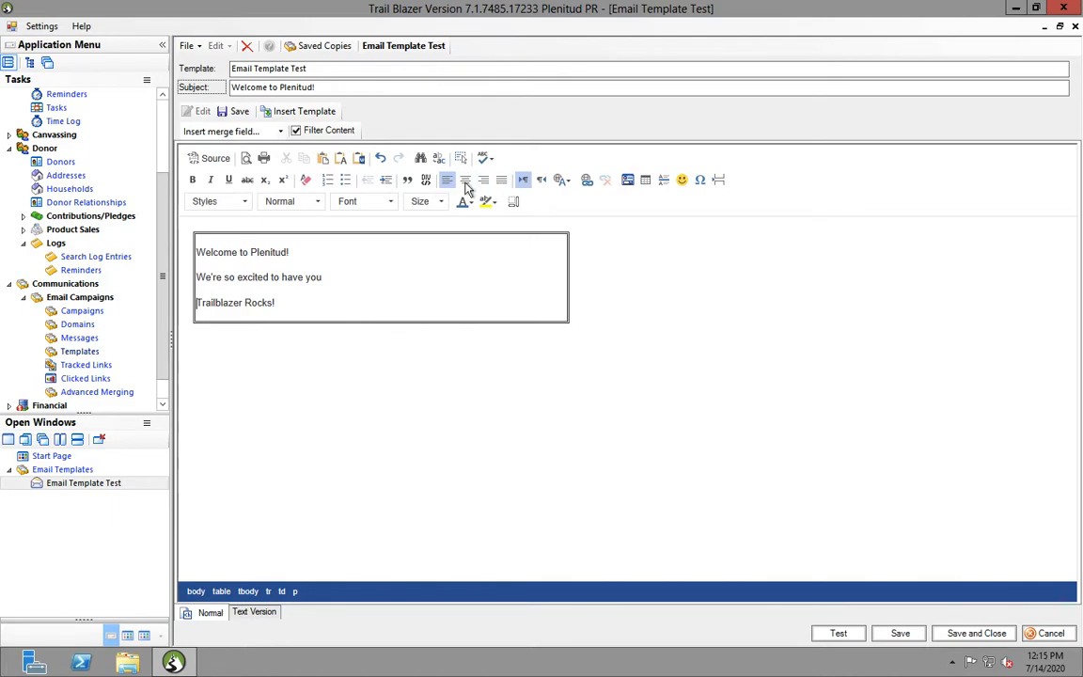
# Set the body table's border size to 3 in Table Properties
pyautogui.click(568, 252)
pyautogui.doubleClick(569, 247)
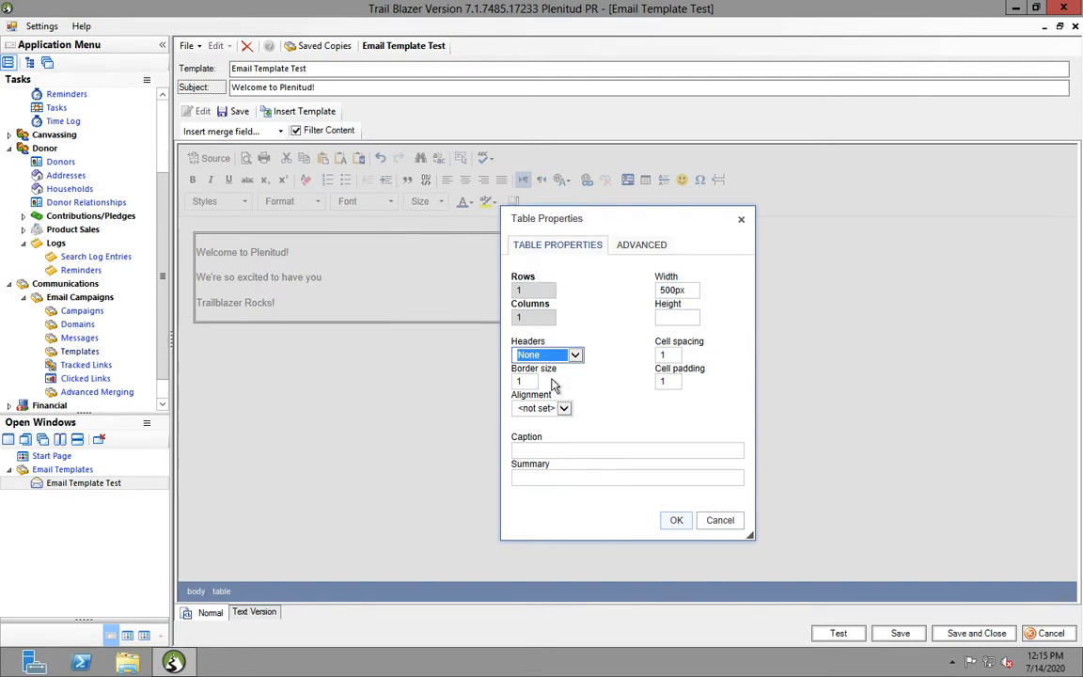
pyautogui.press('Tab')
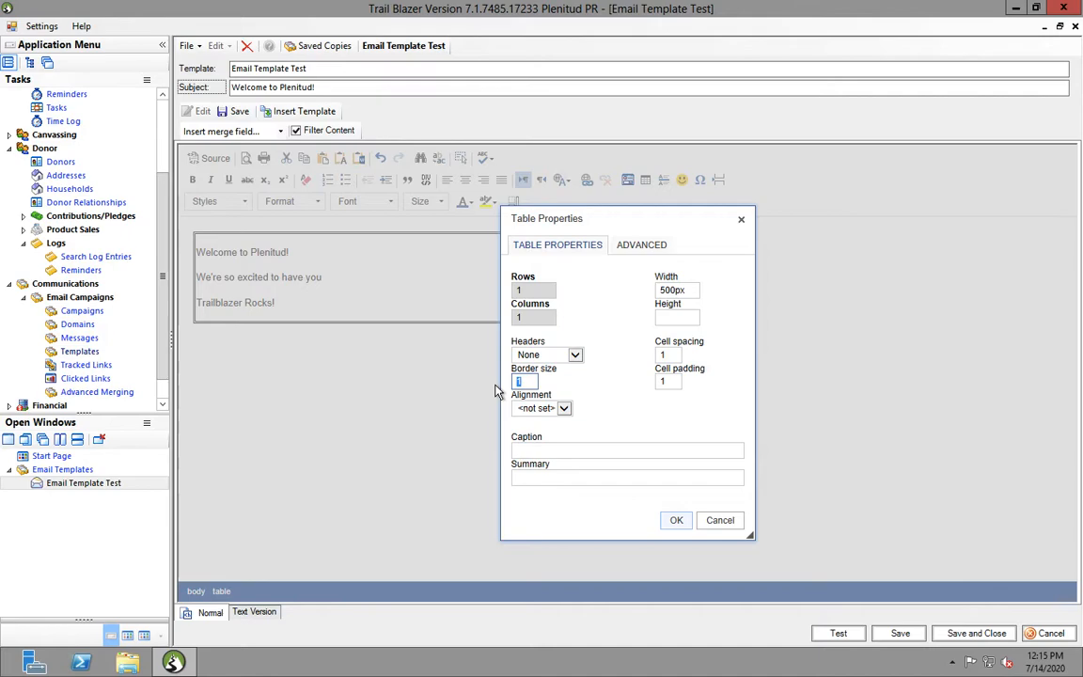
pyautogui.write('3')
pyautogui.click(673, 520)
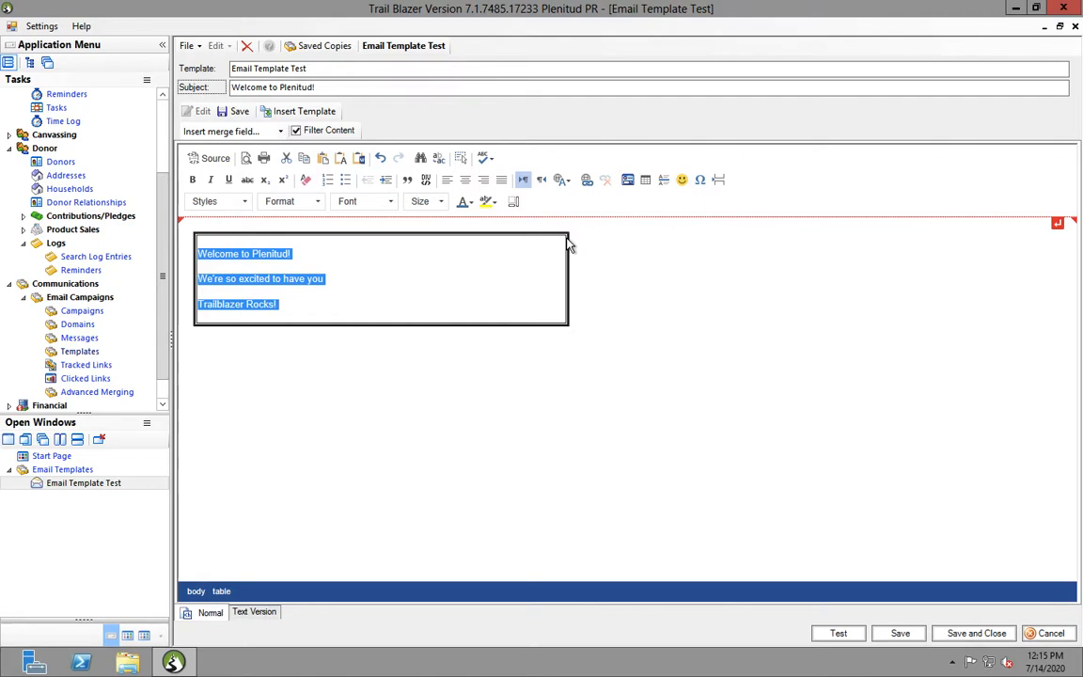
# Reduce the table border size to 0.25, then set it to 0.5
pyautogui.doubleClick(569, 249)
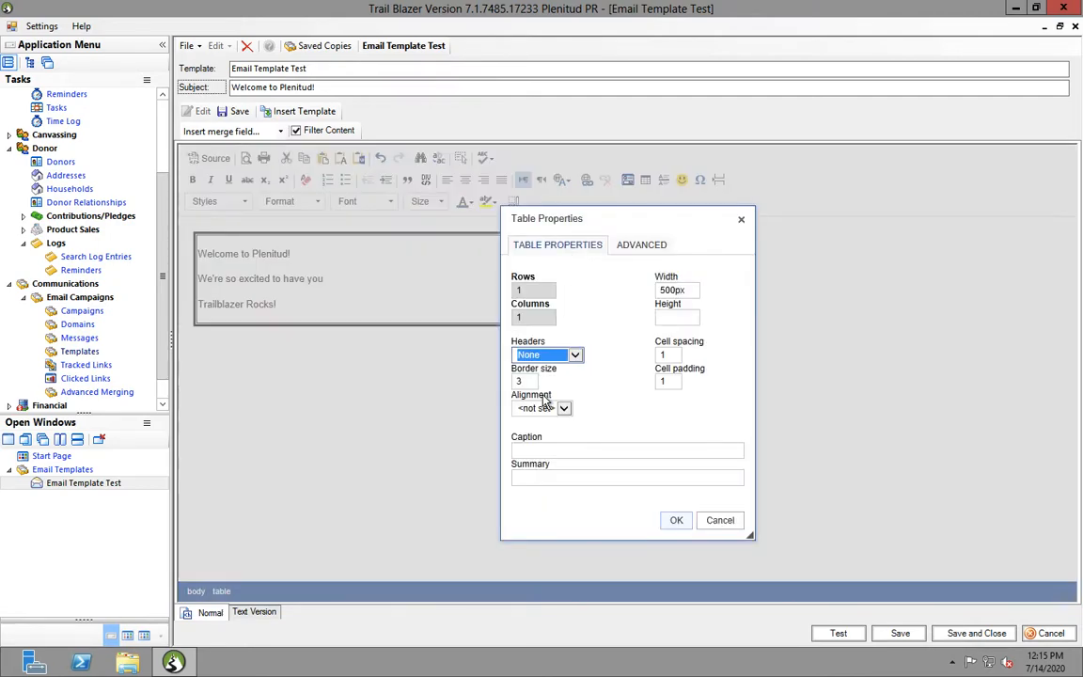
pyautogui.click(525, 381)
pyautogui.press('BackSpace')
pyautogui.write('0.')
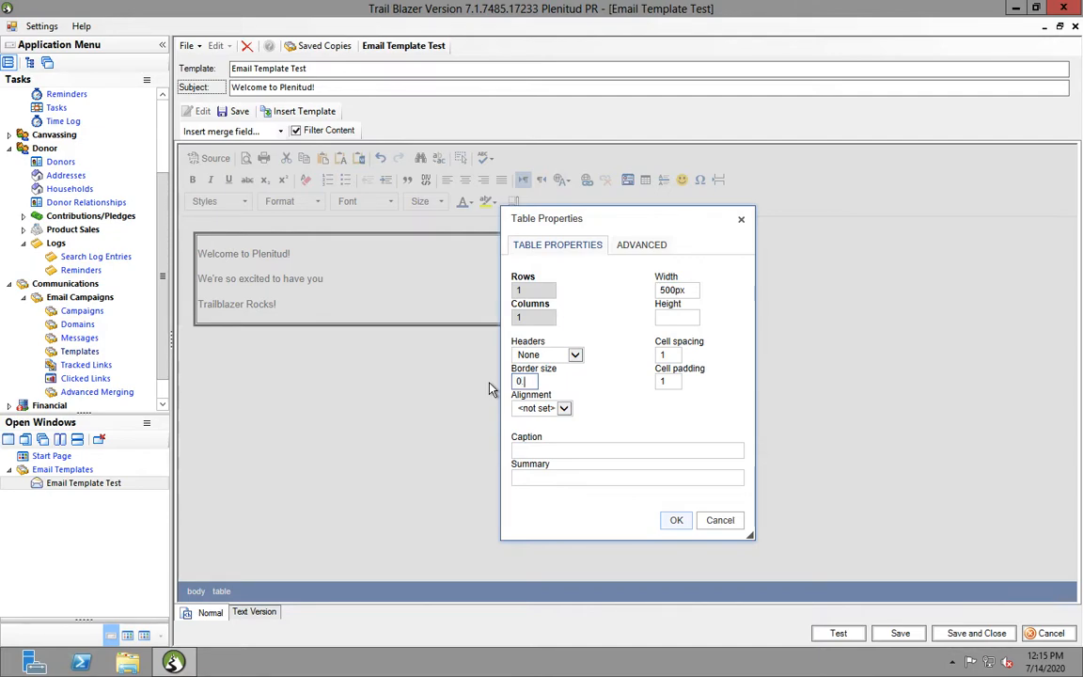
pyautogui.write('25')
pyautogui.click(676, 521)
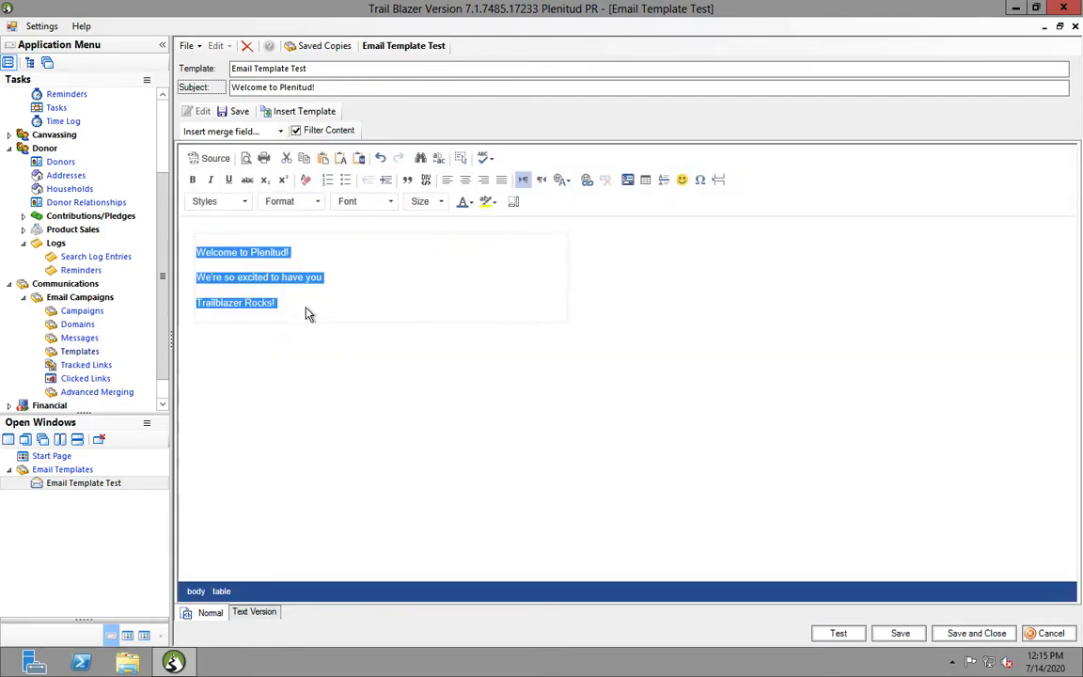
pyautogui.click(326, 320)
pyautogui.tripleClick(327, 320)
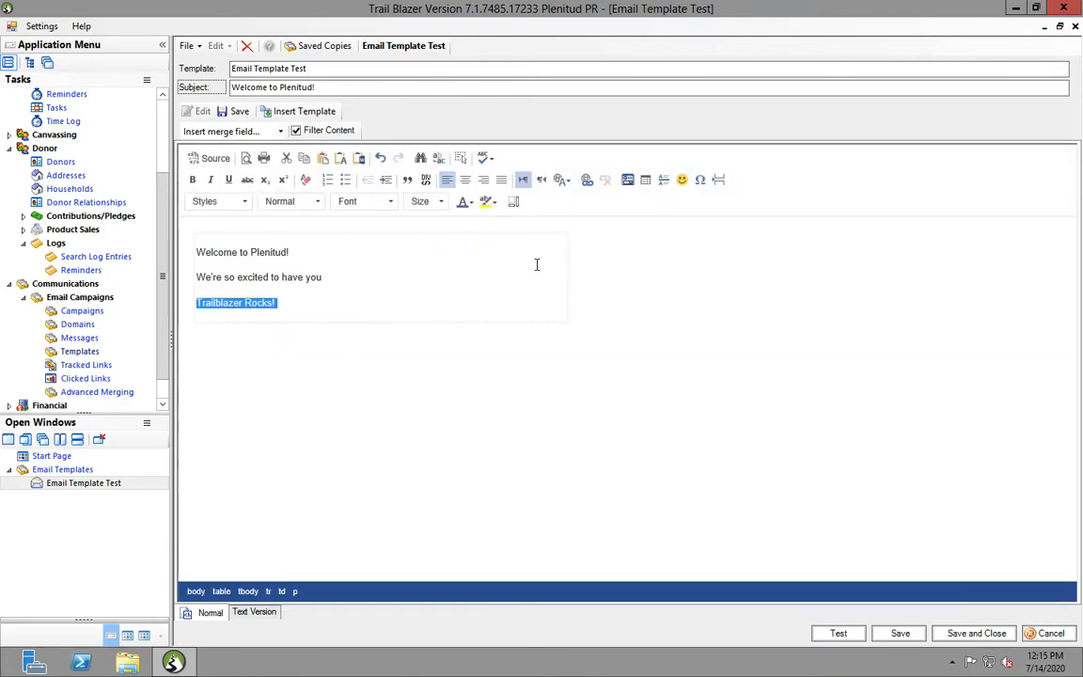
pyautogui.doubleClick(570, 240)
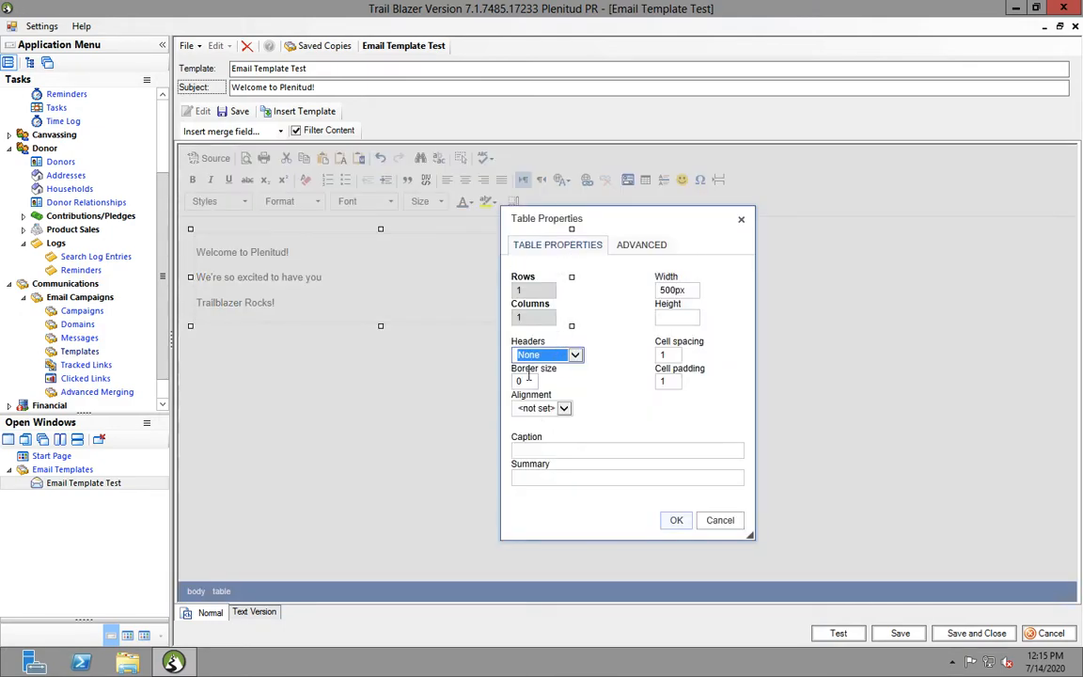
pyautogui.click(527, 379)
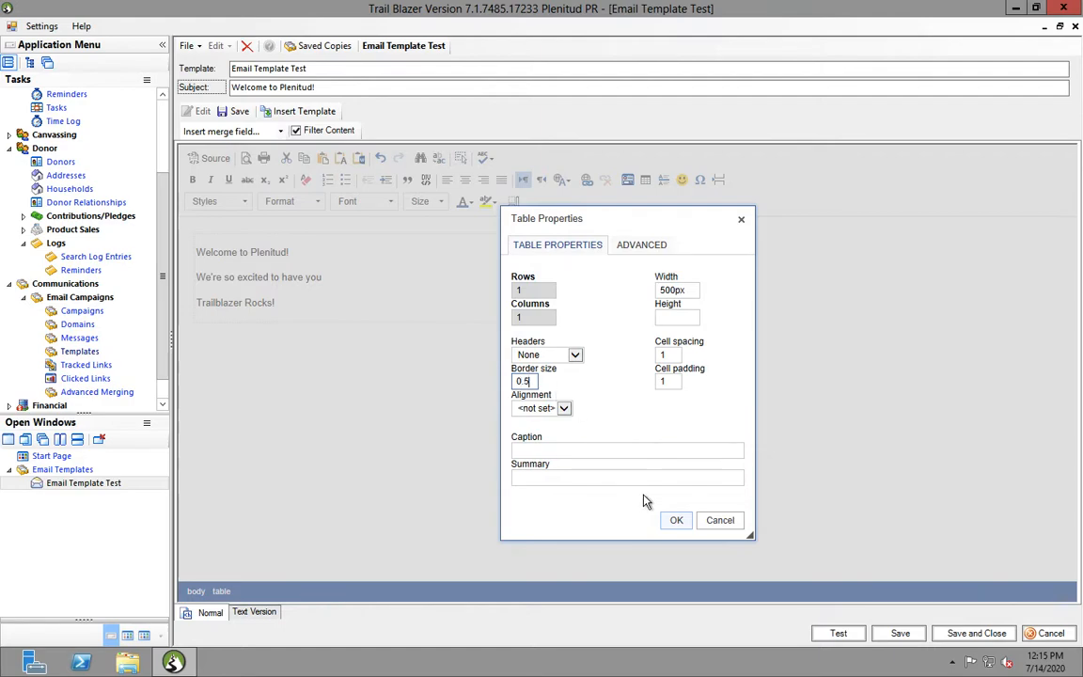
pyautogui.click(677, 520)
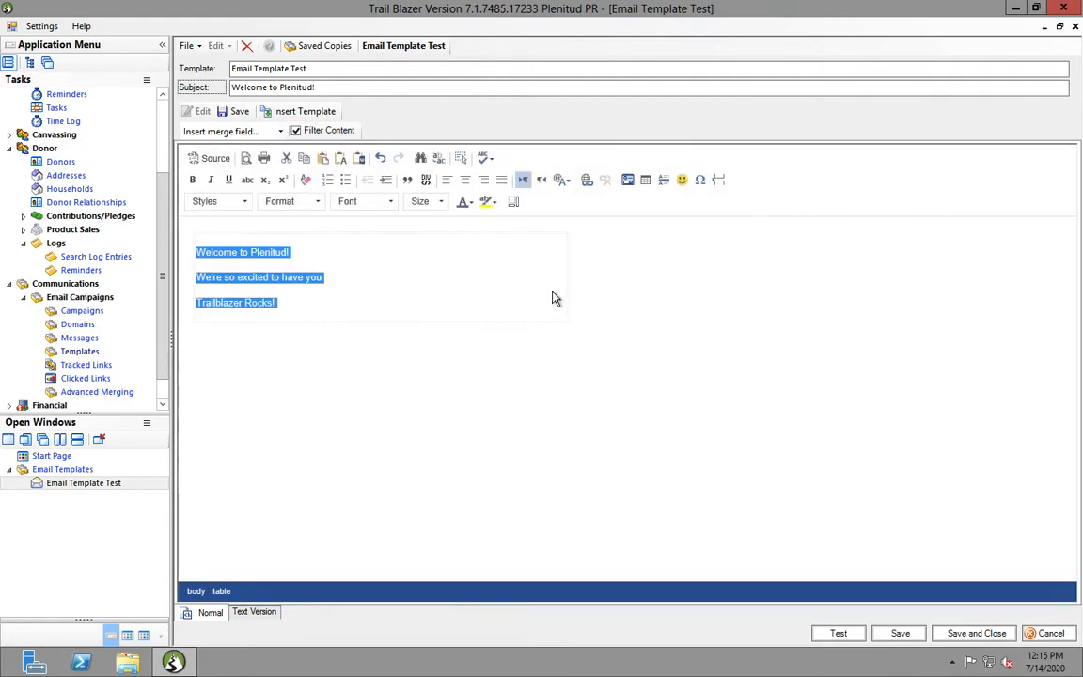
# Select the whole body table
pyautogui.click(433, 321)
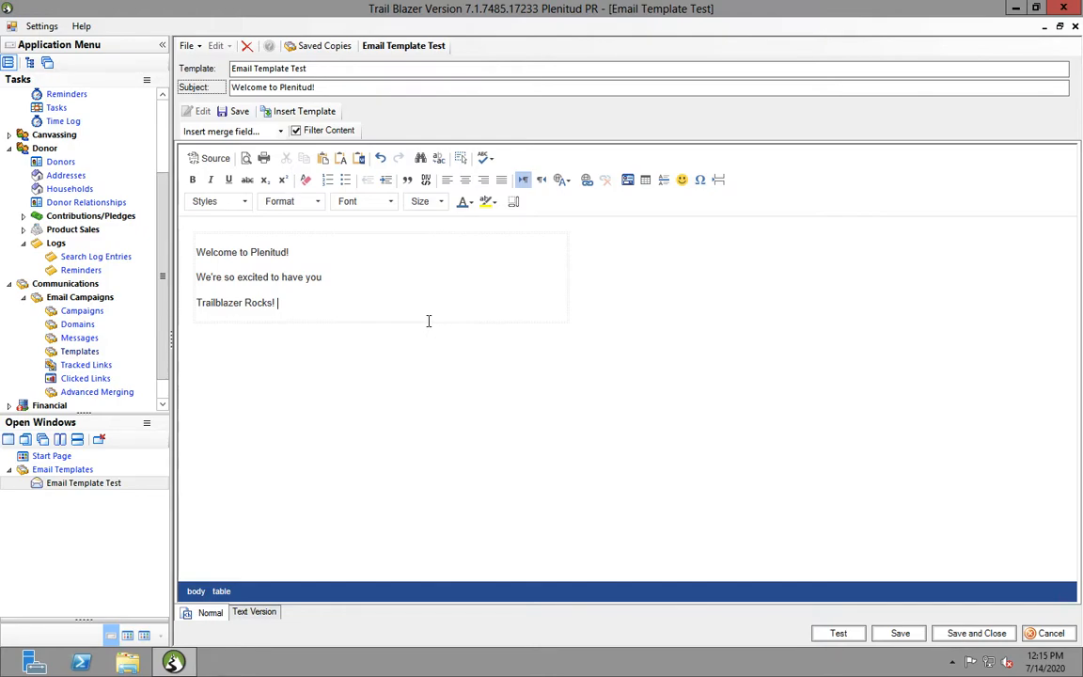
pyautogui.click(200, 273)
pyautogui.hotkey('ctrl', 'a')
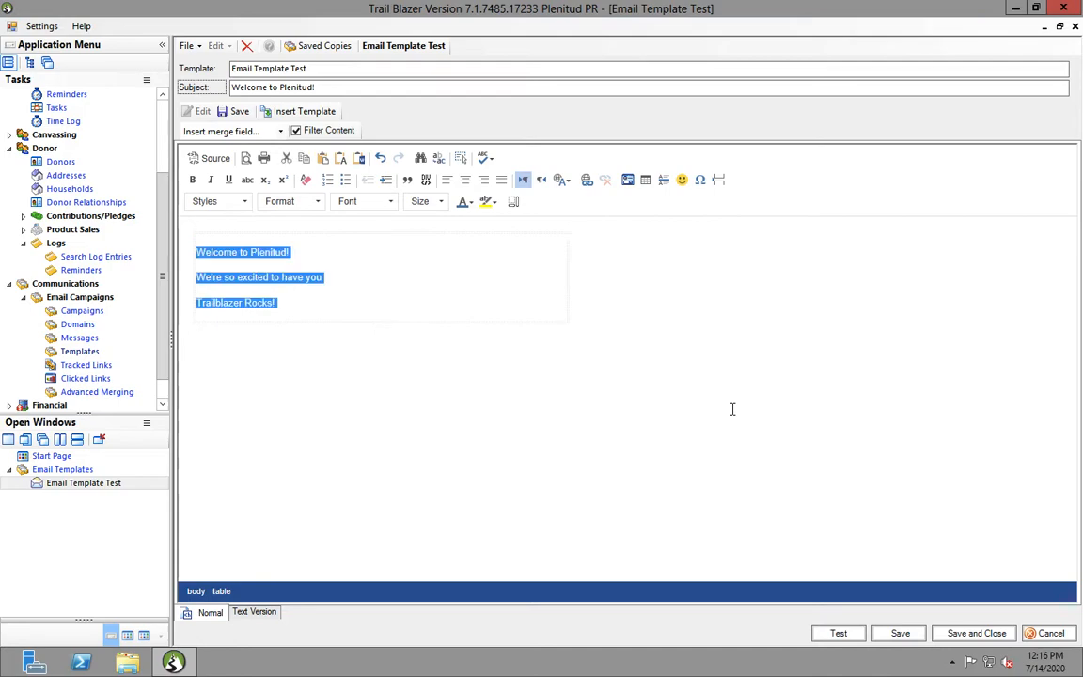
pyautogui.click(571, 264)
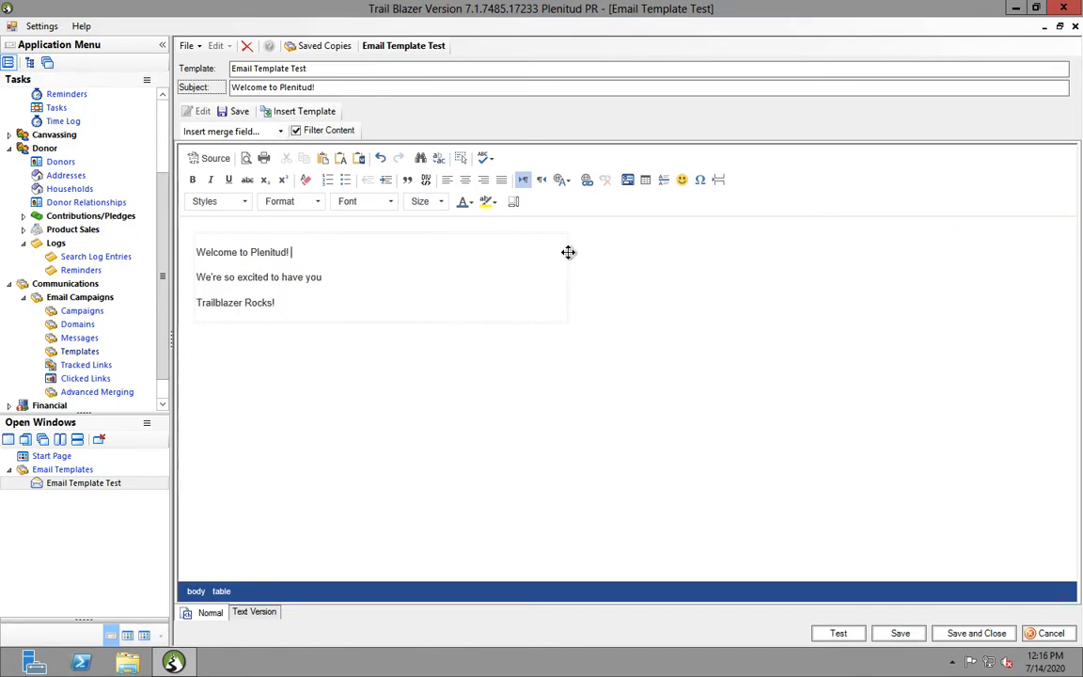
pyautogui.click(568, 236)
# Resize the body table, first narrower, then much wider and taller
pyautogui.moveTo(187, 276); pyautogui.dragTo(368, 269)
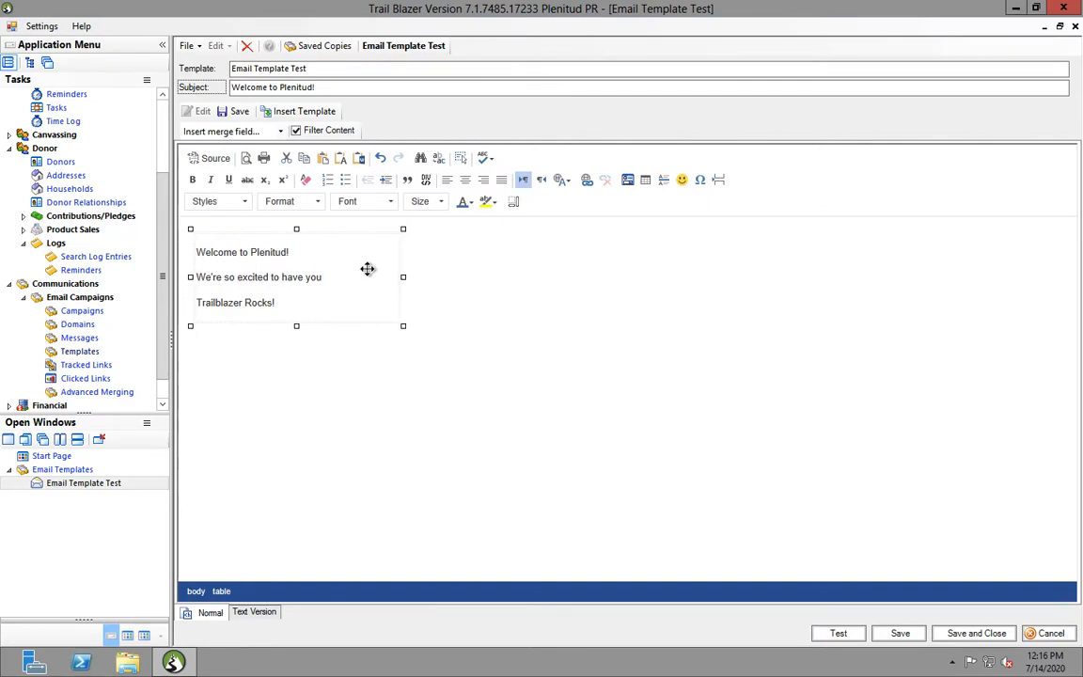
pyautogui.click(369, 278)
pyautogui.click(393, 321)
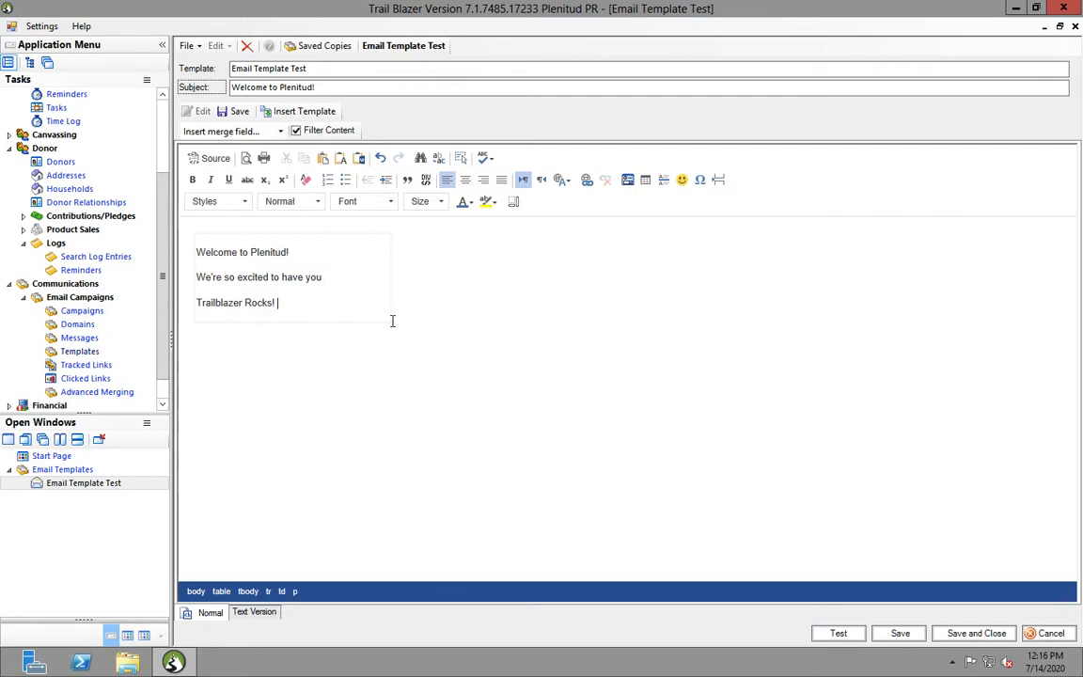
pyautogui.click(393, 316)
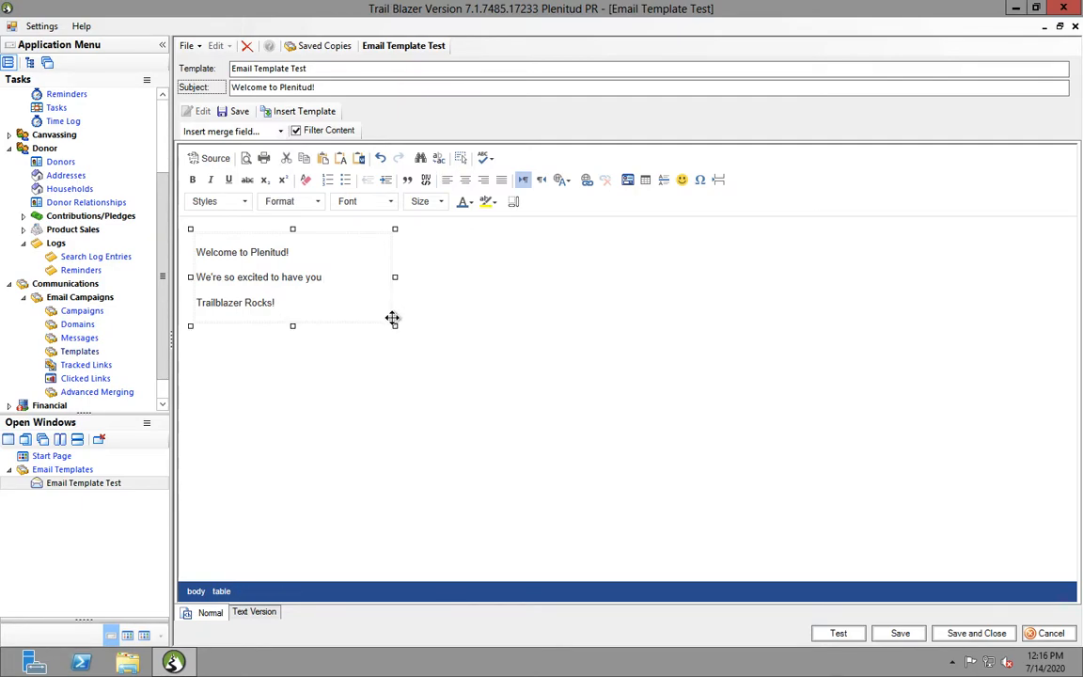
pyautogui.moveTo(517, 407); pyautogui.dragTo(768, 512)
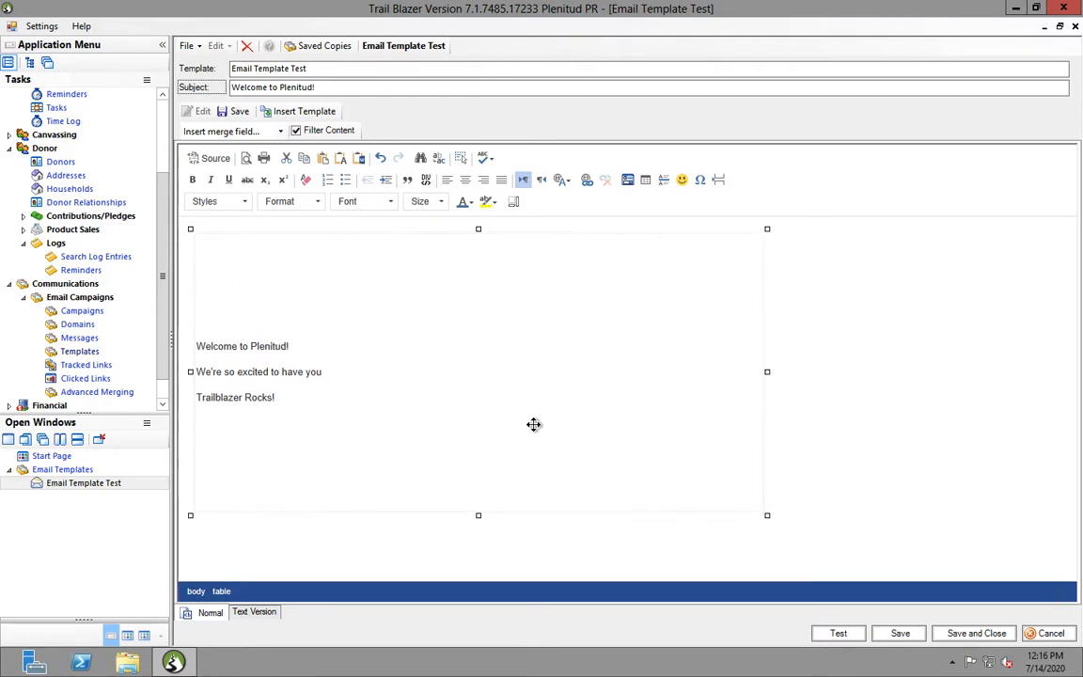
pyautogui.rightClick(266, 392)
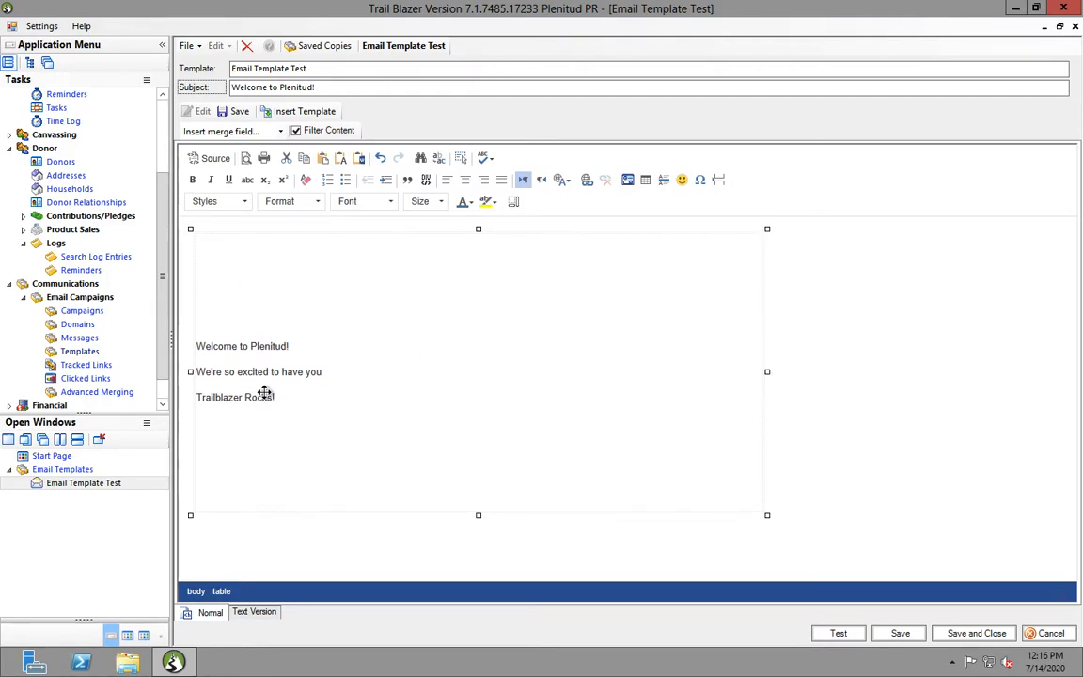
pyautogui.click(214, 324)
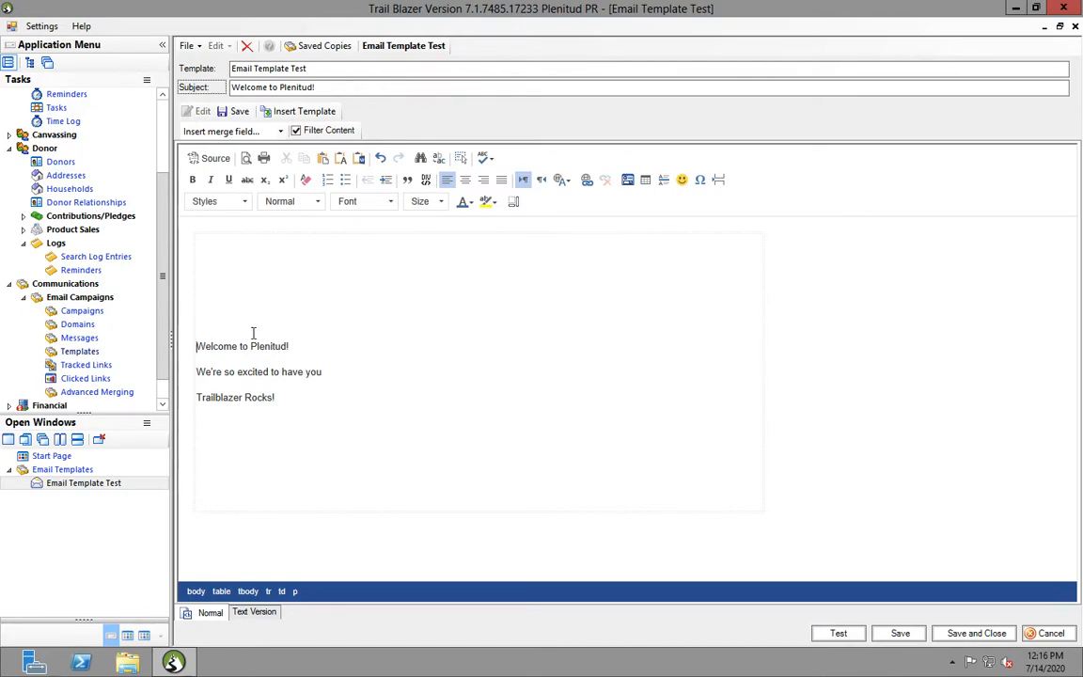
# Add two empty lines below 'Trailblazer Rocks!'
pyautogui.click(233, 328)
pyautogui.click(273, 347)
pyautogui.click(307, 390)
pyautogui.press('Return')
pyautogui.press('Return')
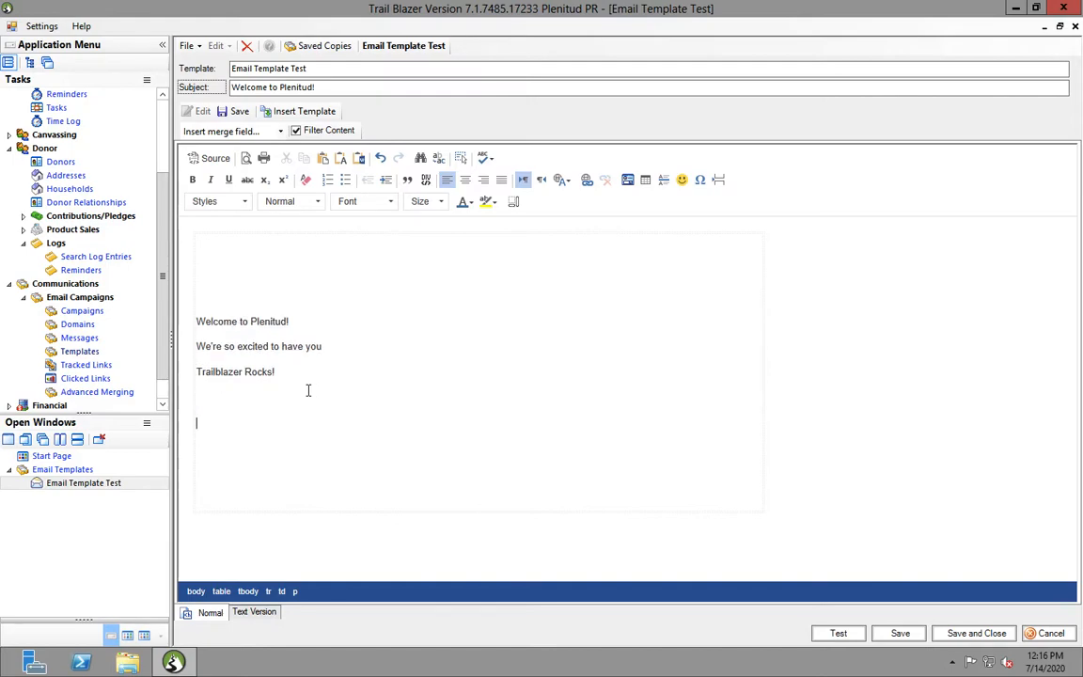
pyautogui.press('Return')
pyautogui.press('Return')
pyautogui.press('Return')
pyautogui.press('Return')
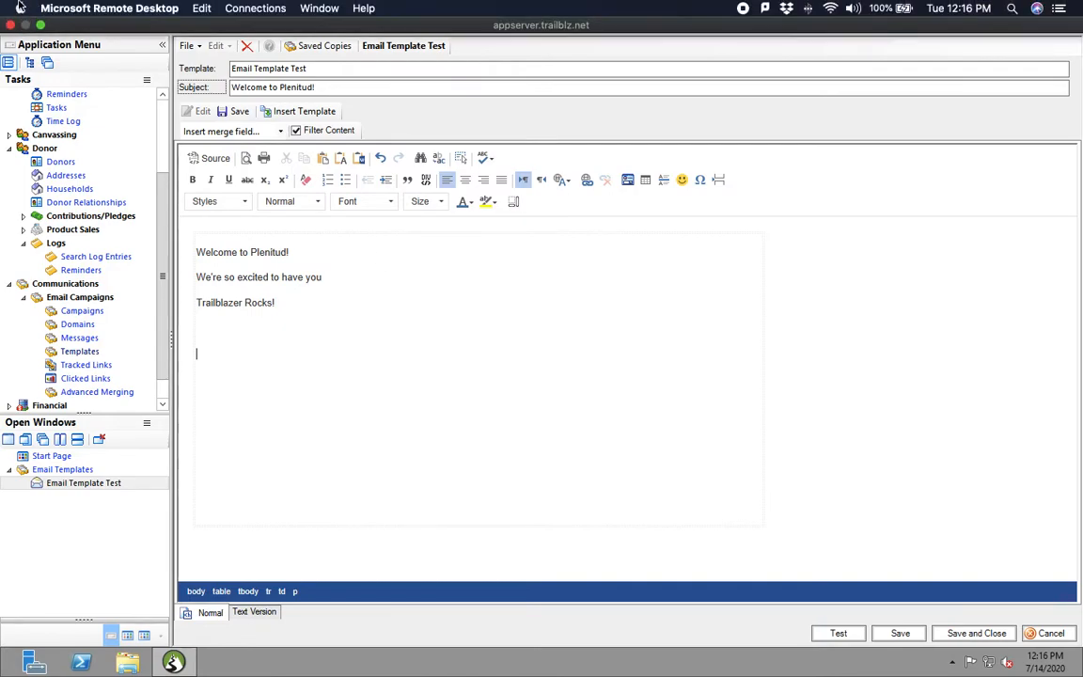
pyautogui.click(42, 29)
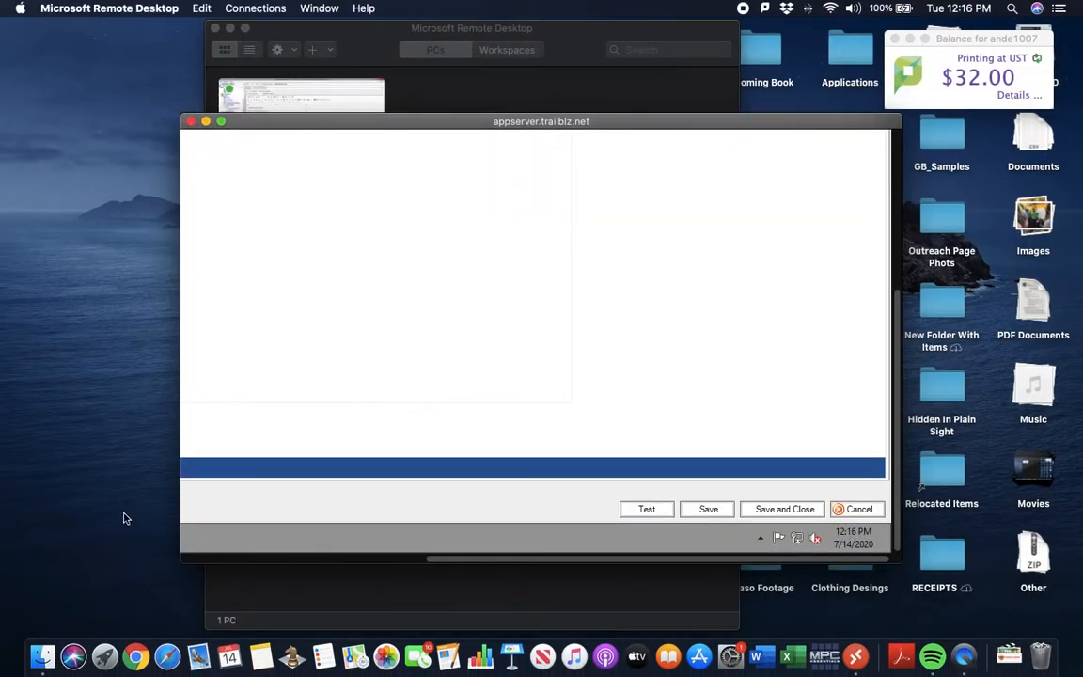
pyautogui.click(221, 121)
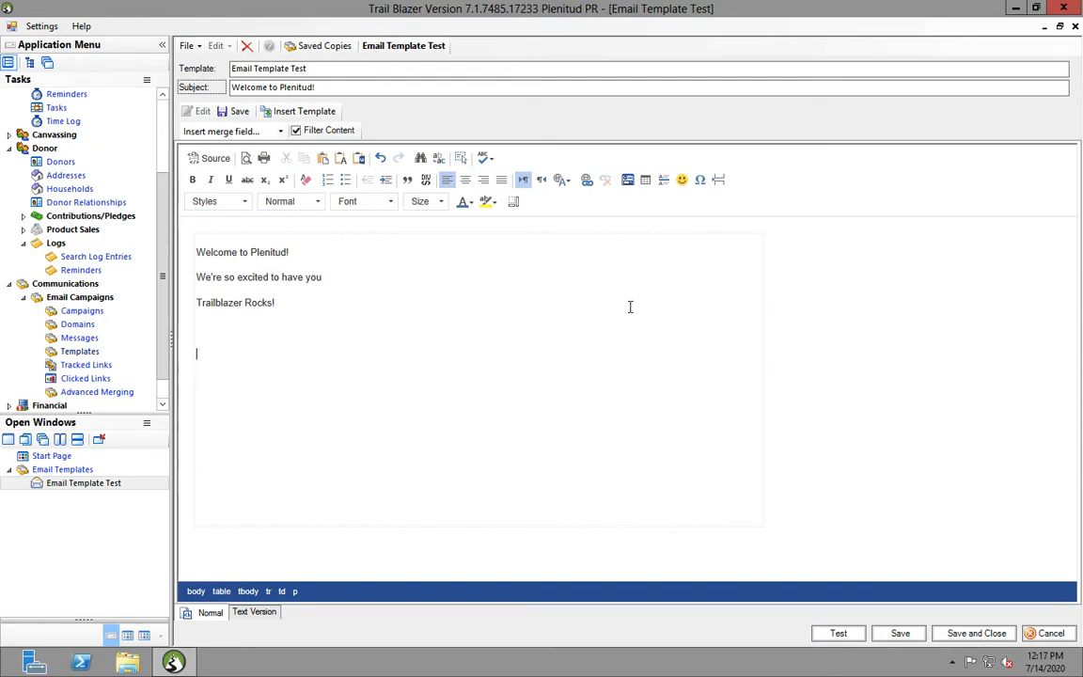
# Open Image Properties and browse the System Gallery's Images folder thumbnails
pyautogui.click(628, 180)
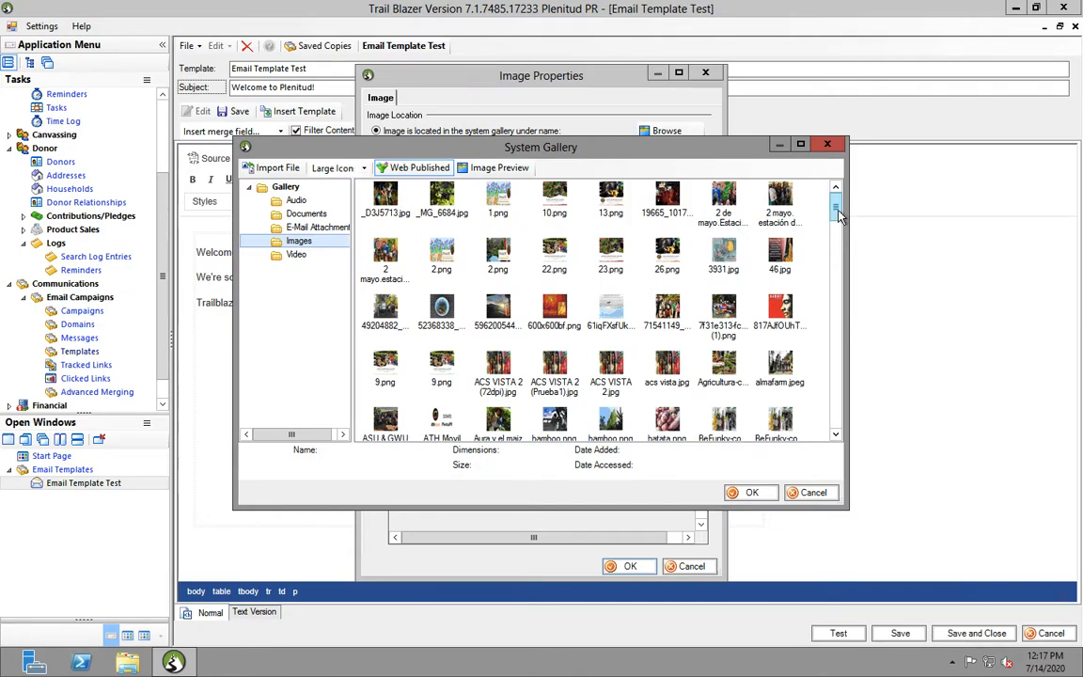
pyautogui.scroll(-10, 836, 282)
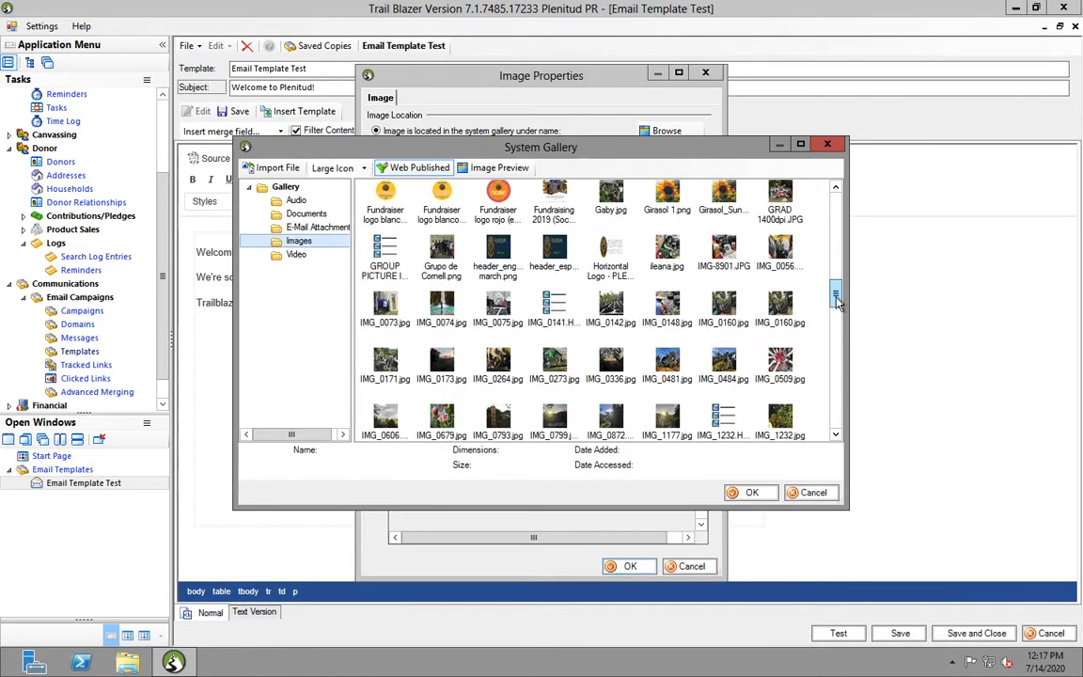
pyautogui.scroll(-12, 832, 344)
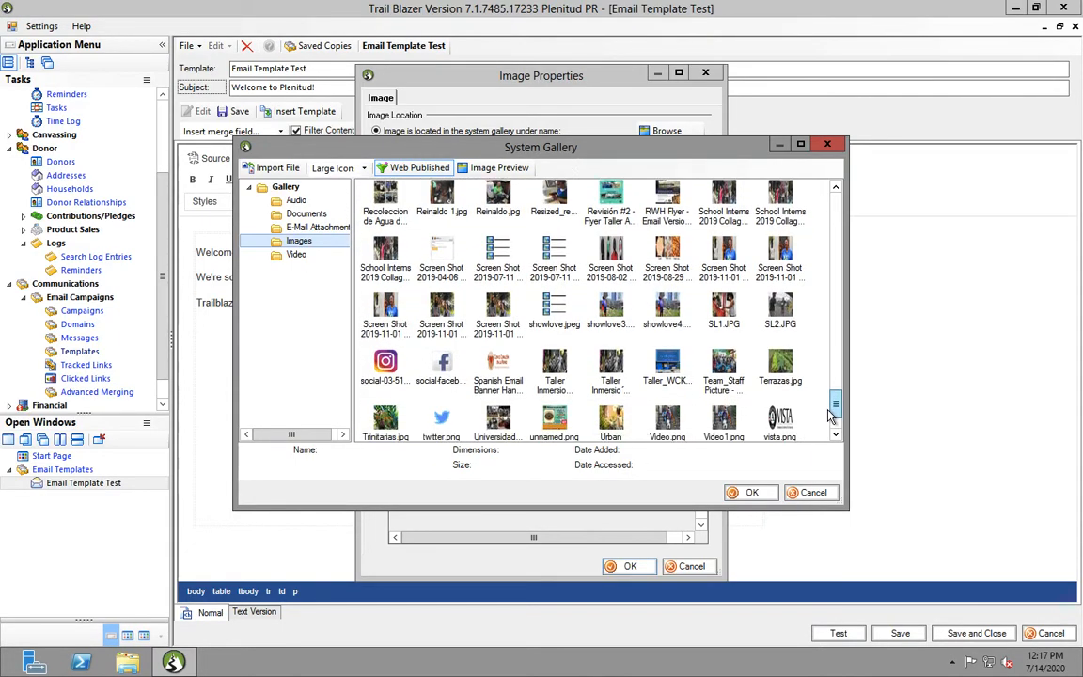
pyautogui.moveTo(832, 429); pyautogui.dragTo(839, 208)
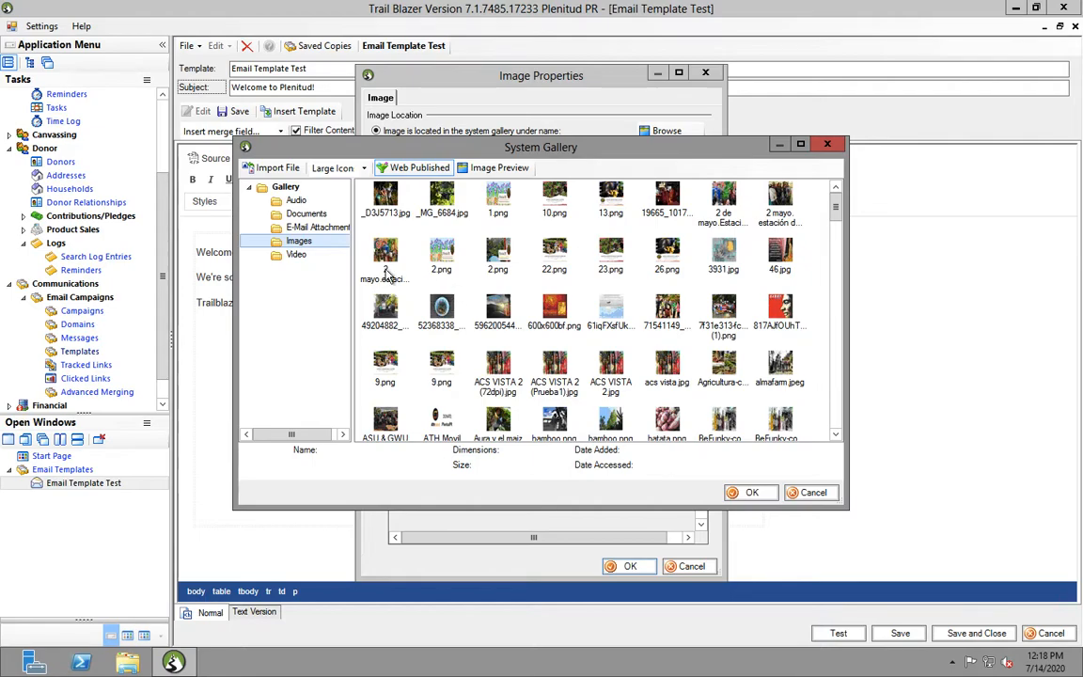
# Import the Flor Jenjibre_Antorcha_Torch Flower photo from the Mac desktop into the gallery
pyautogui.click(280, 170)
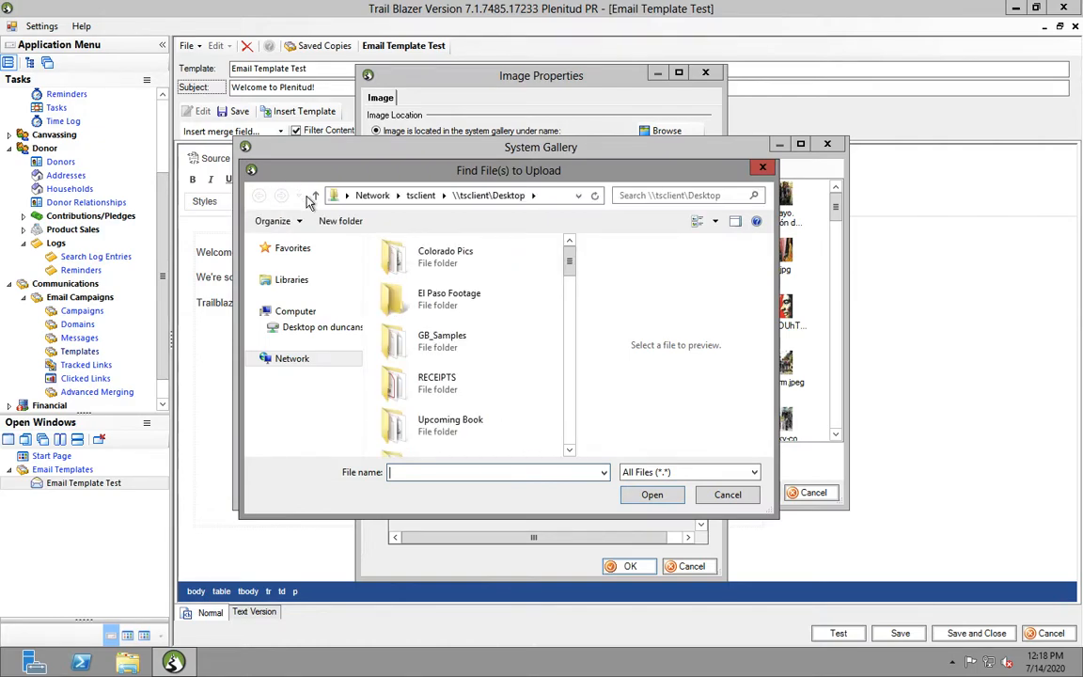
pyautogui.click(320, 329)
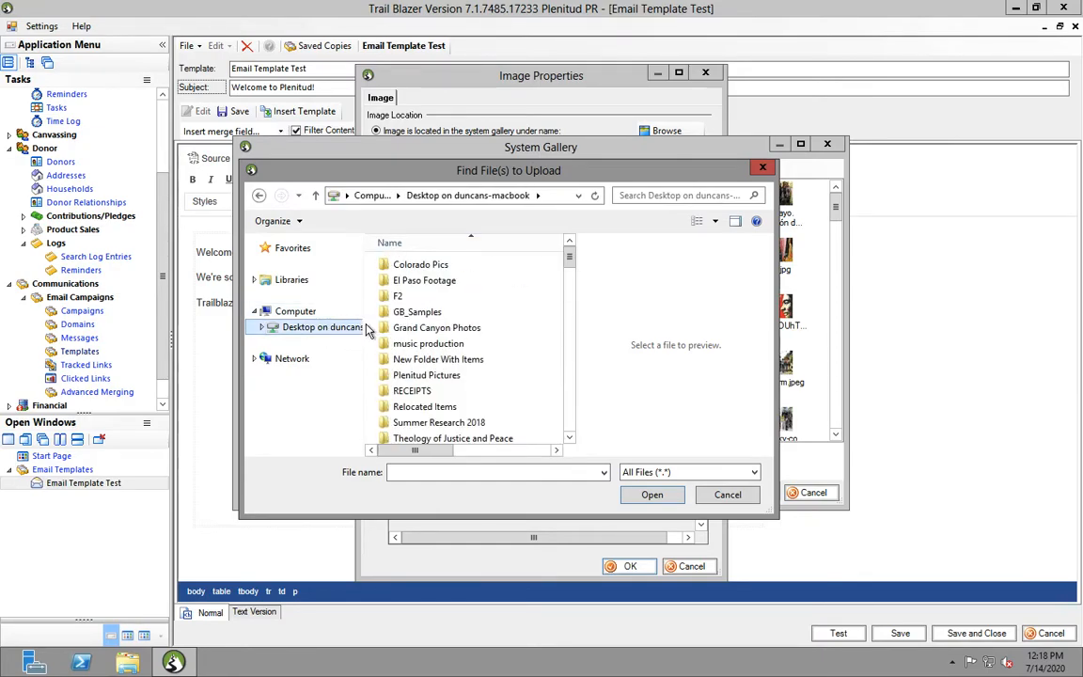
pyautogui.moveTo(569, 255); pyautogui.dragTo(569, 313)
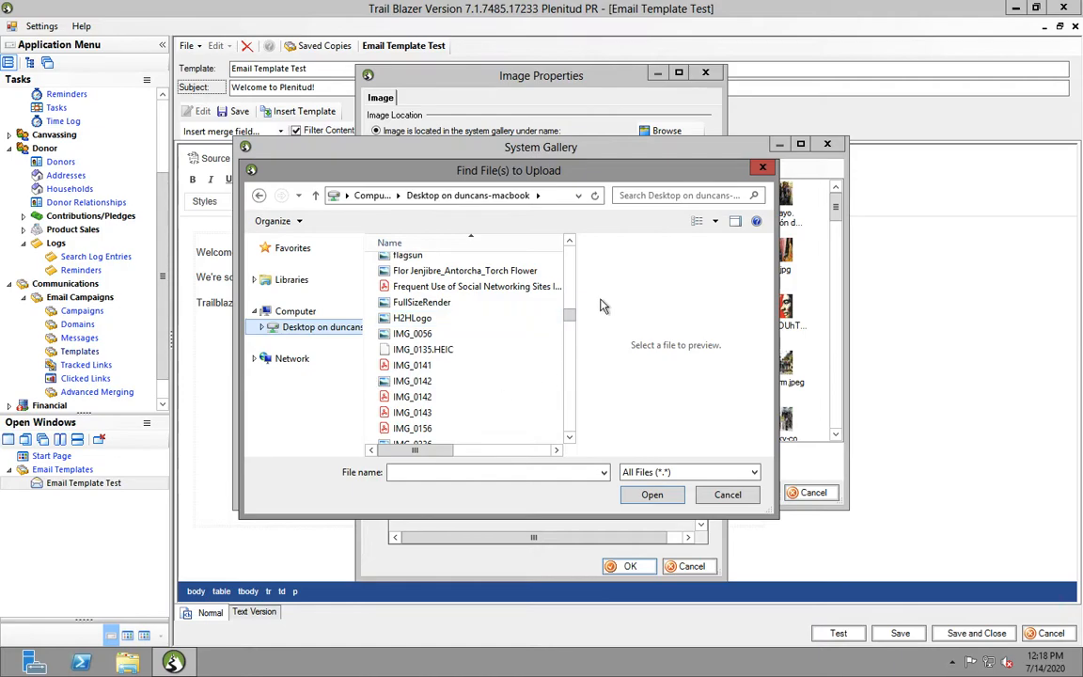
pyautogui.moveTo(570, 313); pyautogui.dragTo(570, 337)
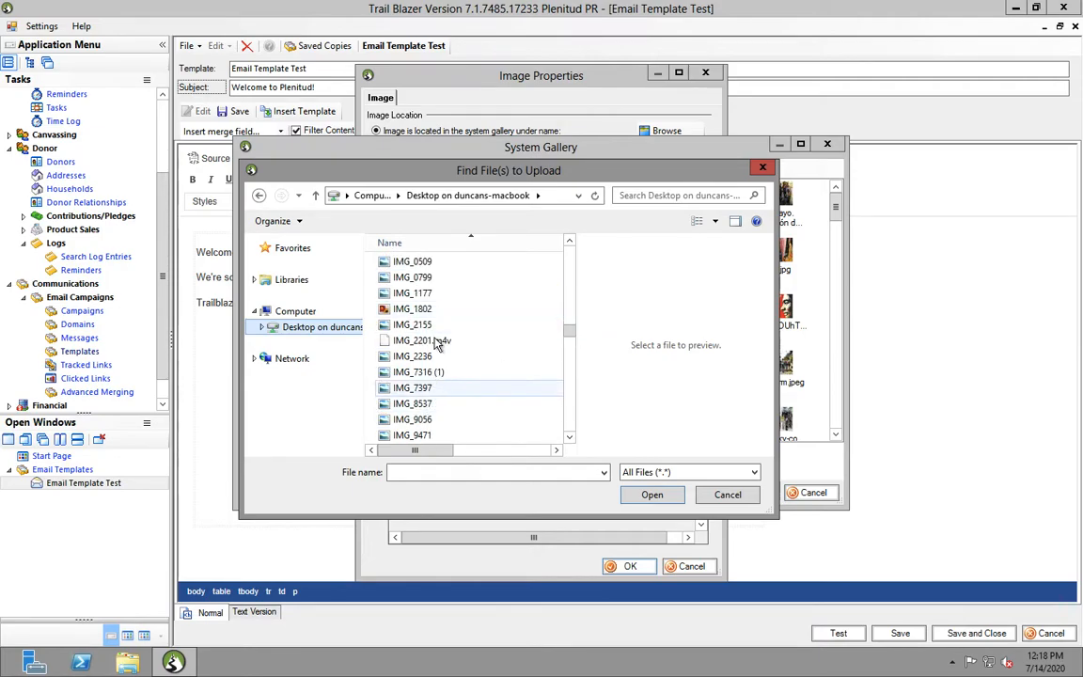
pyautogui.moveTo(570, 327)
pyautogui.mouseDown()
pyautogui.moveTo(569, 355)
pyautogui.moveTo(569, 309)
pyautogui.mouseUp()
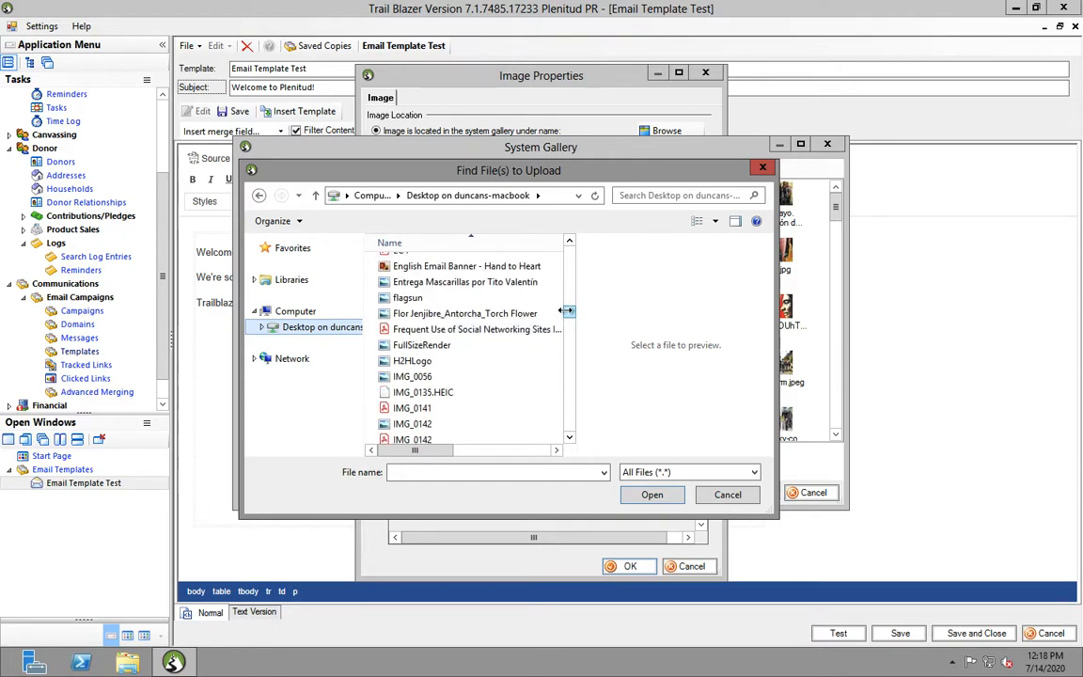
pyautogui.click(444, 314)
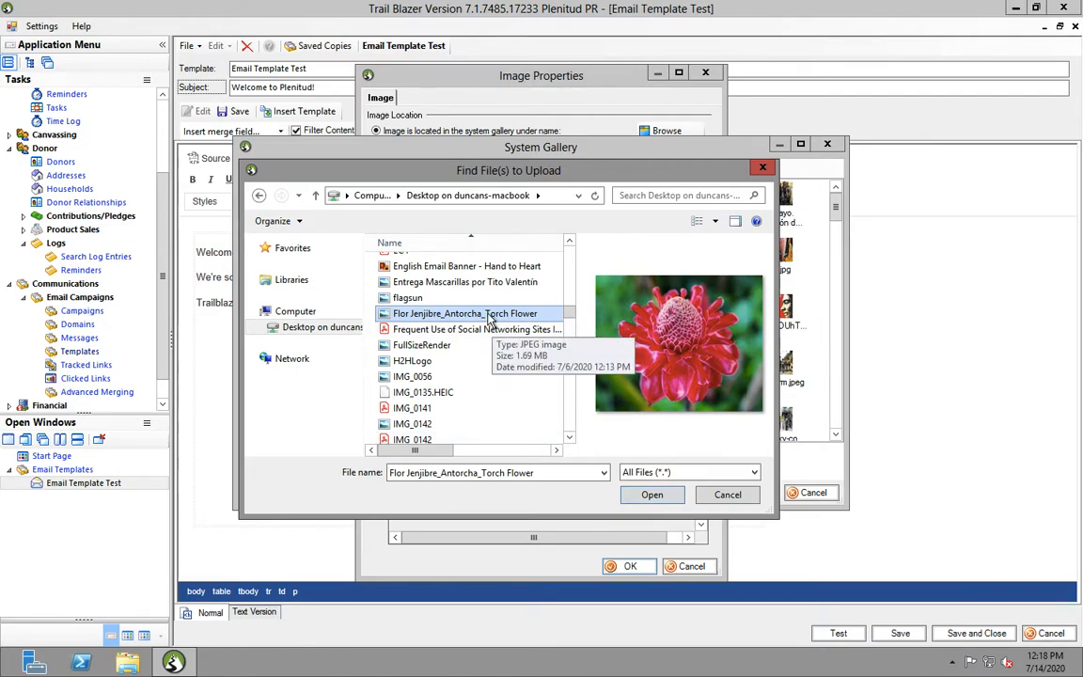
pyautogui.click(651, 494)
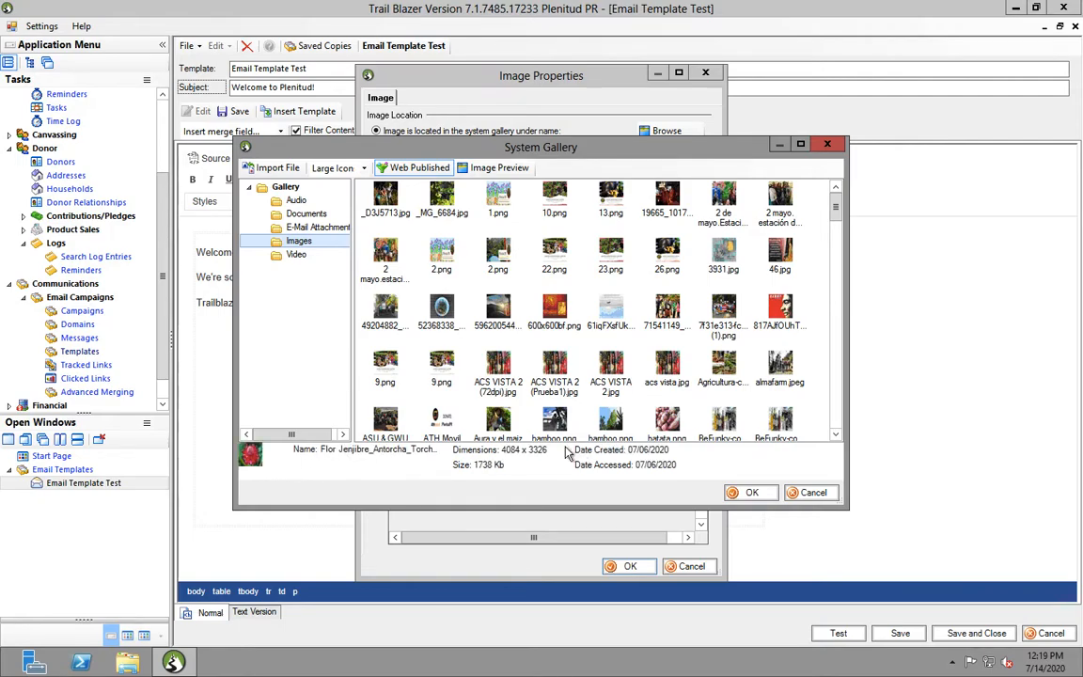
# Use the torch flower photo and change its width from 4,084 to 1,200
pyautogui.click(744, 495)
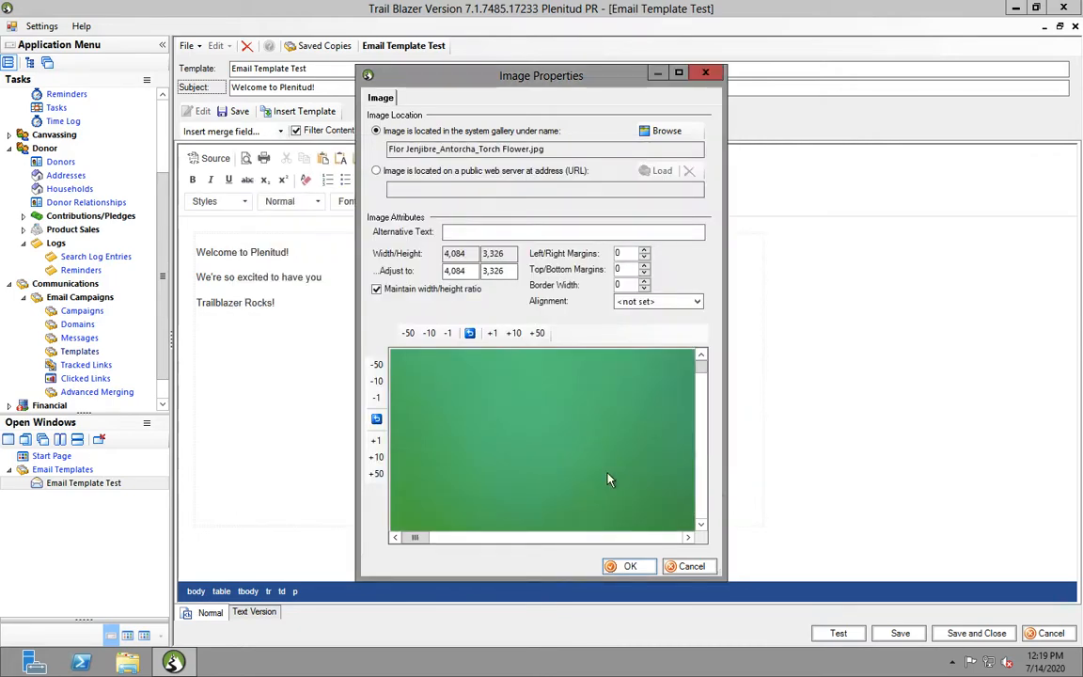
pyautogui.click(472, 271)
pyautogui.moveTo(472, 271); pyautogui.dragTo(423, 278)
pyautogui.press('BackSpace')
pyautogui.write('1')
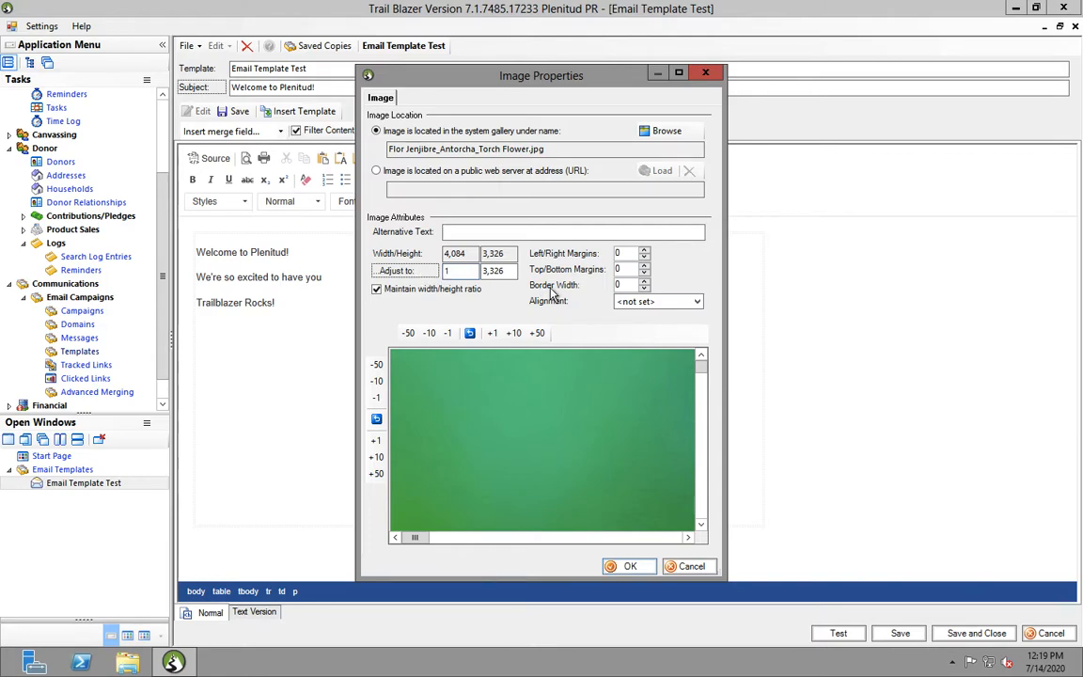
pyautogui.write(',200')
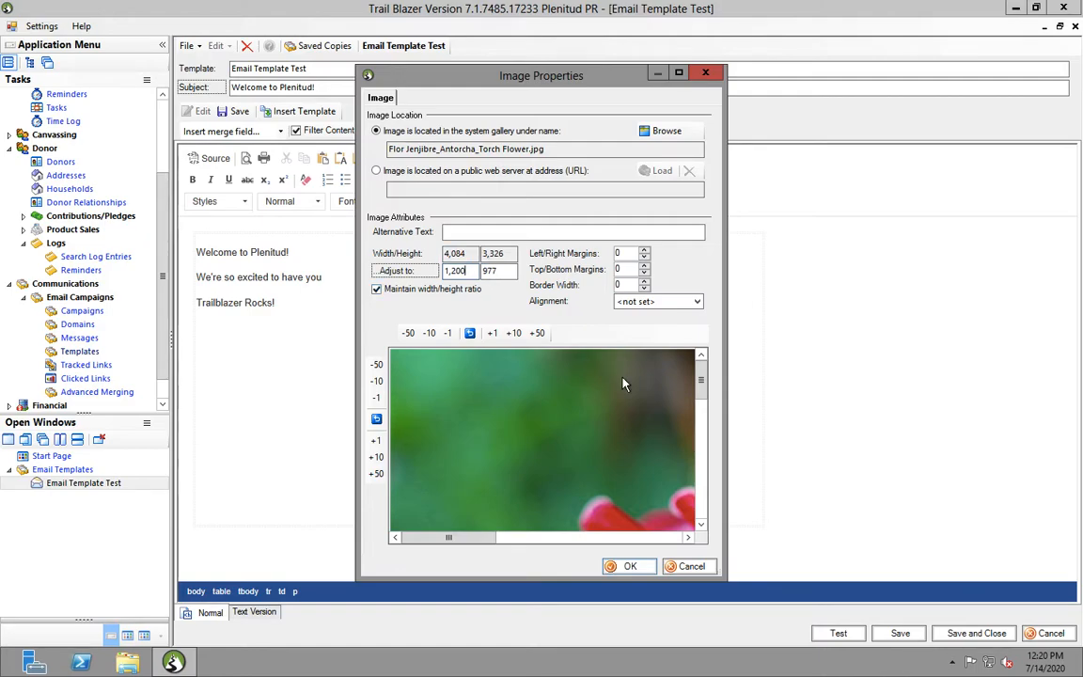
# Insert the torch flower photo below the welcome lines and select it
pyautogui.click(626, 567)
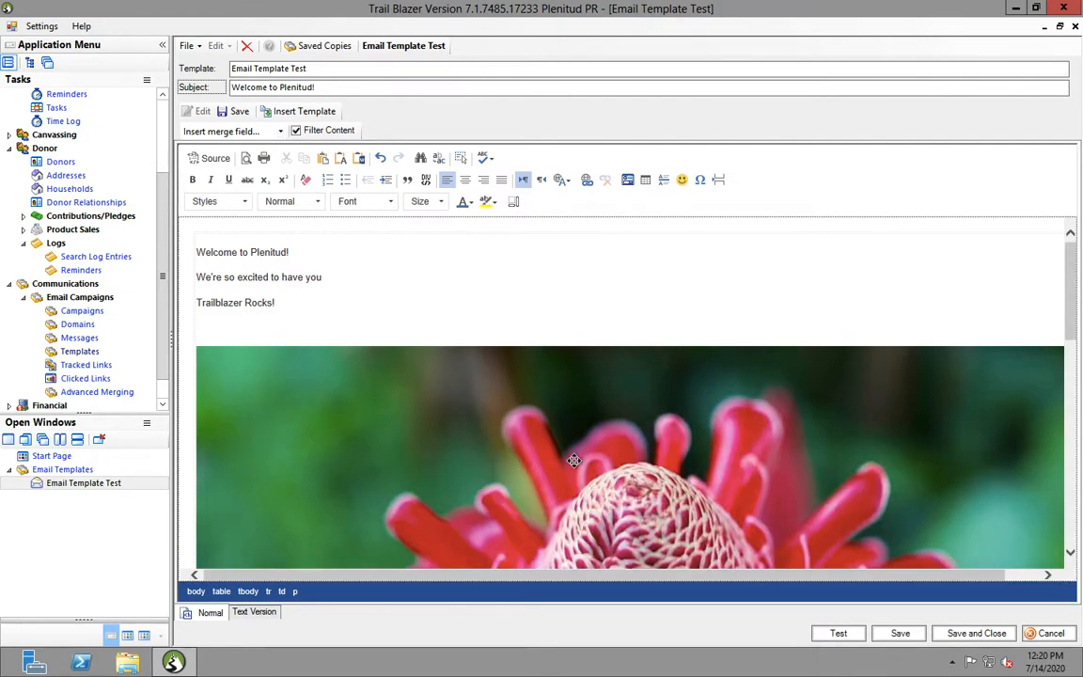
pyautogui.scroll(-1, 517, 414)
pyautogui.scroll(-5, 733, 463)
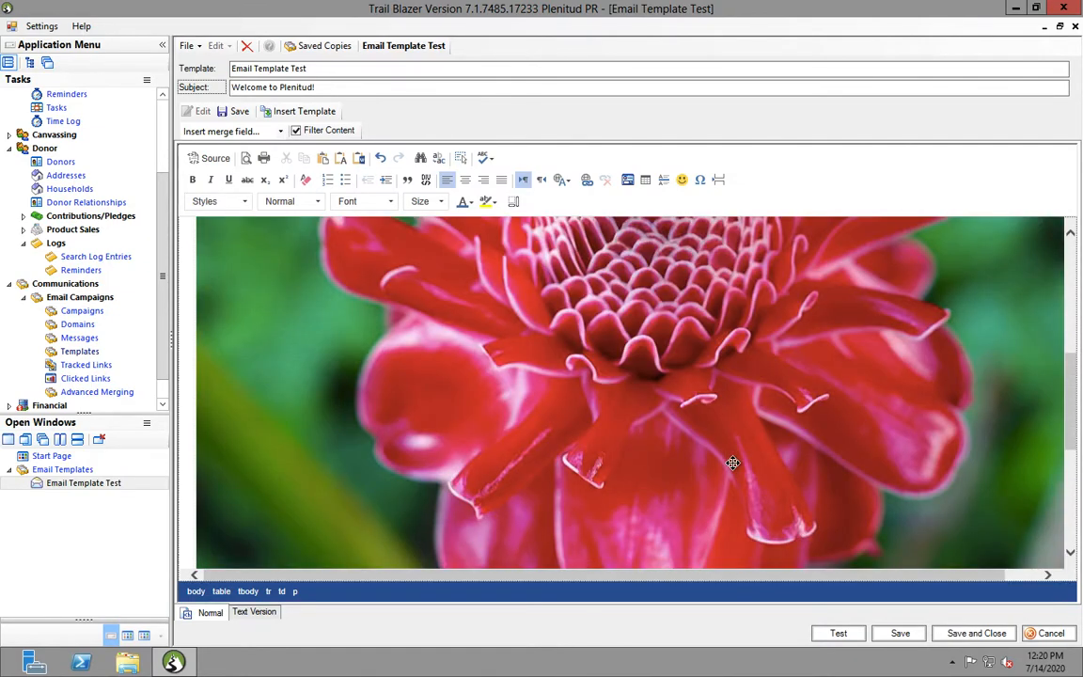
pyautogui.click(550, 319)
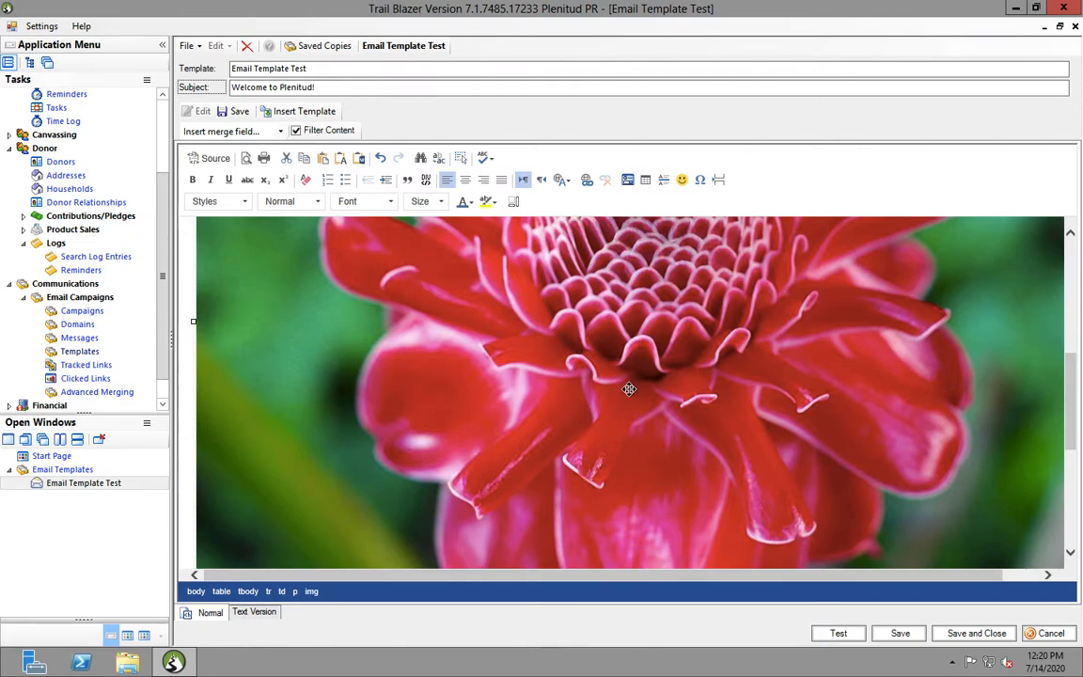
# Set the flower image's width to 900 in Image Properties
pyautogui.scroll(5, 629, 389)
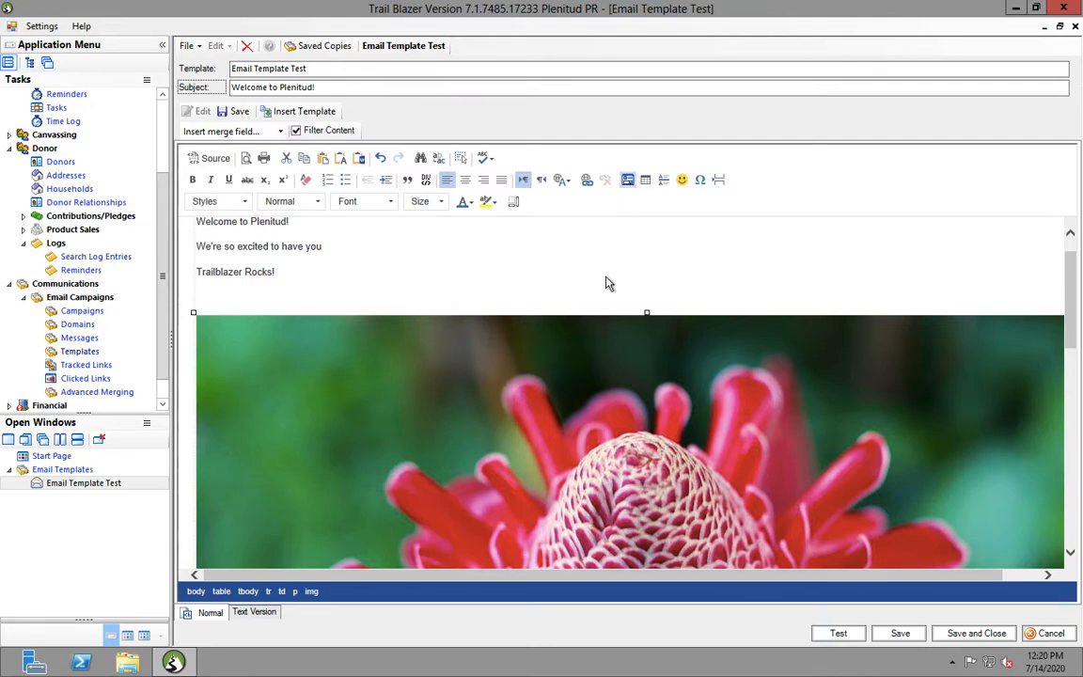
pyautogui.click(629, 180)
pyautogui.moveTo(471, 271); pyautogui.dragTo(427, 272)
pyautogui.write('900')
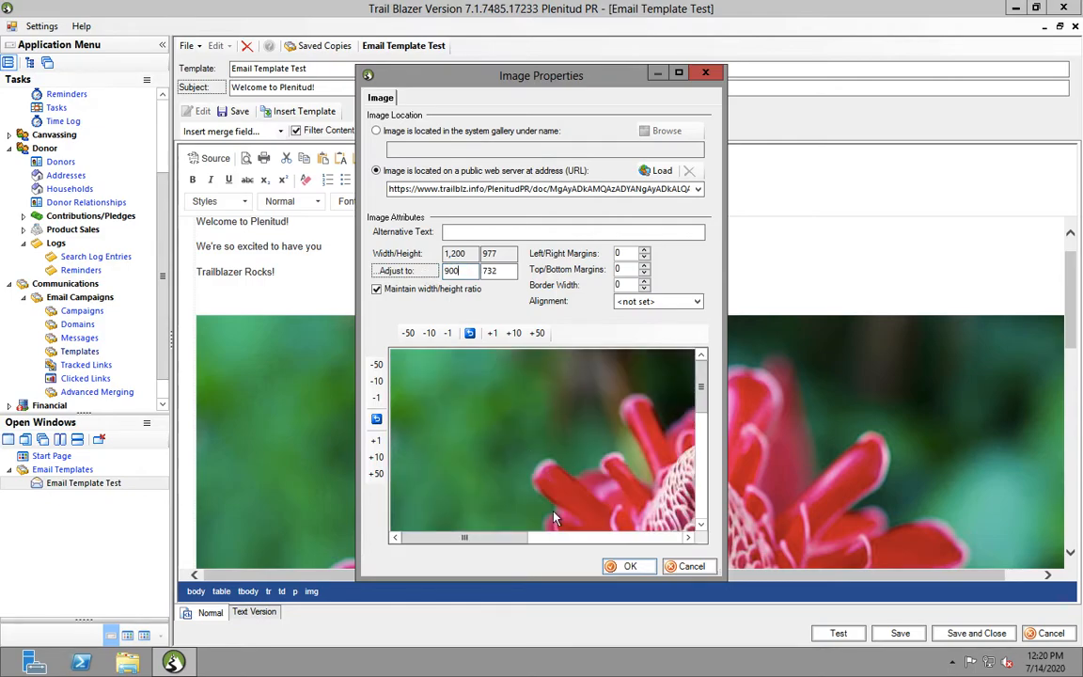
# Apply the 900 px width, then resize the flower image to 600 px wide
pyautogui.click(624, 567)
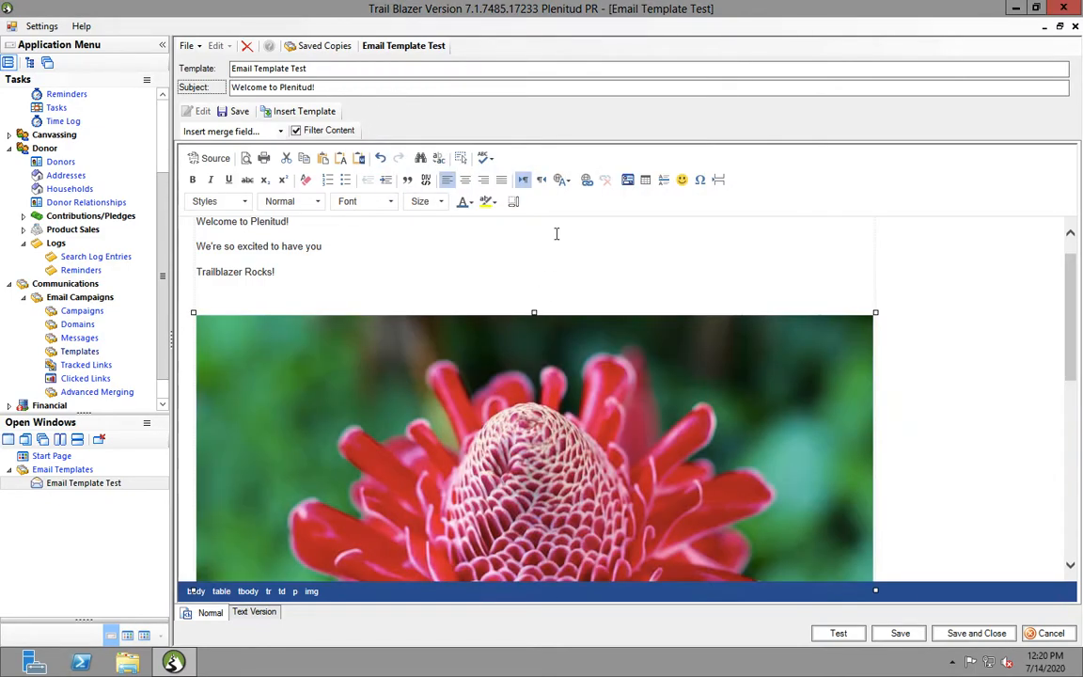
pyautogui.click(496, 285)
pyautogui.click(628, 179)
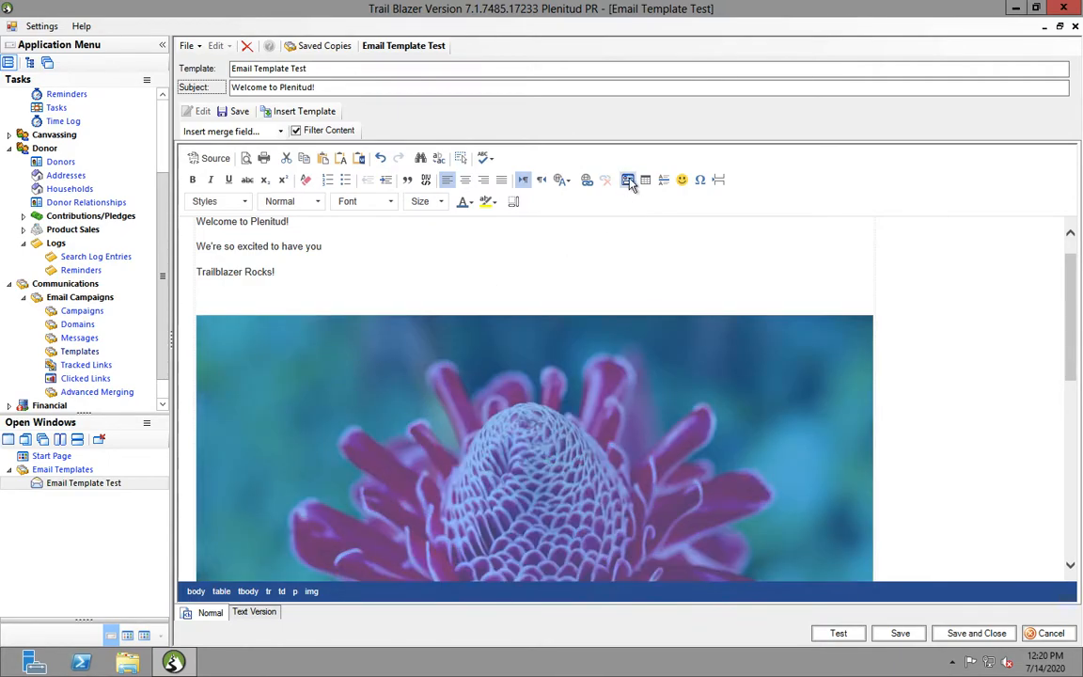
pyautogui.moveTo(461, 271); pyautogui.dragTo(412, 279)
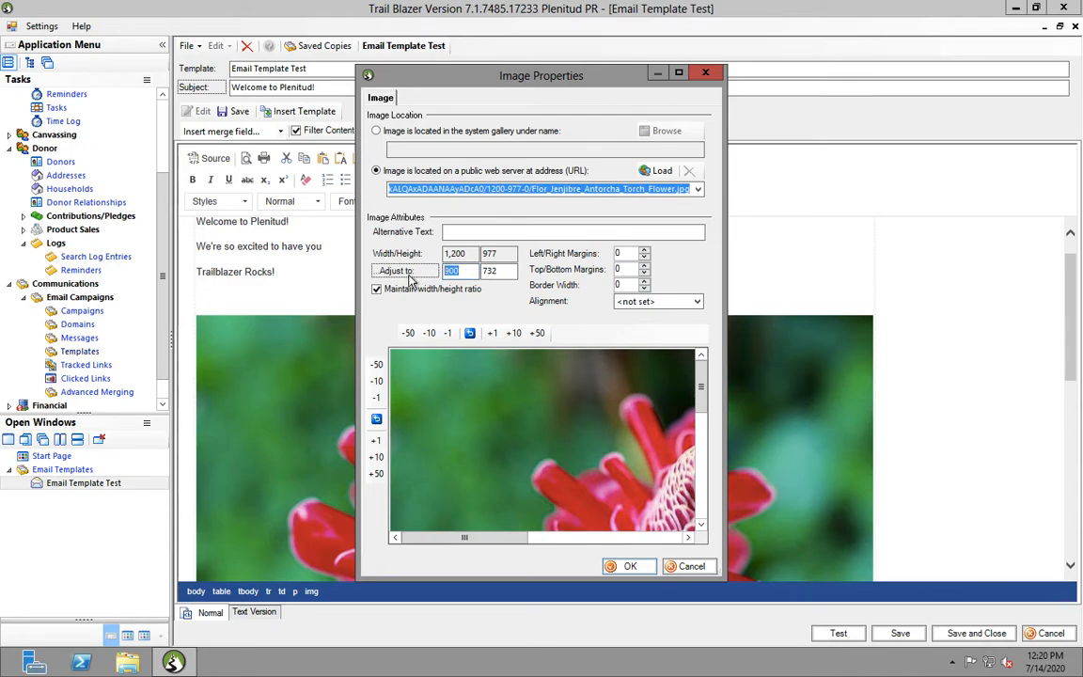
pyautogui.write('600')
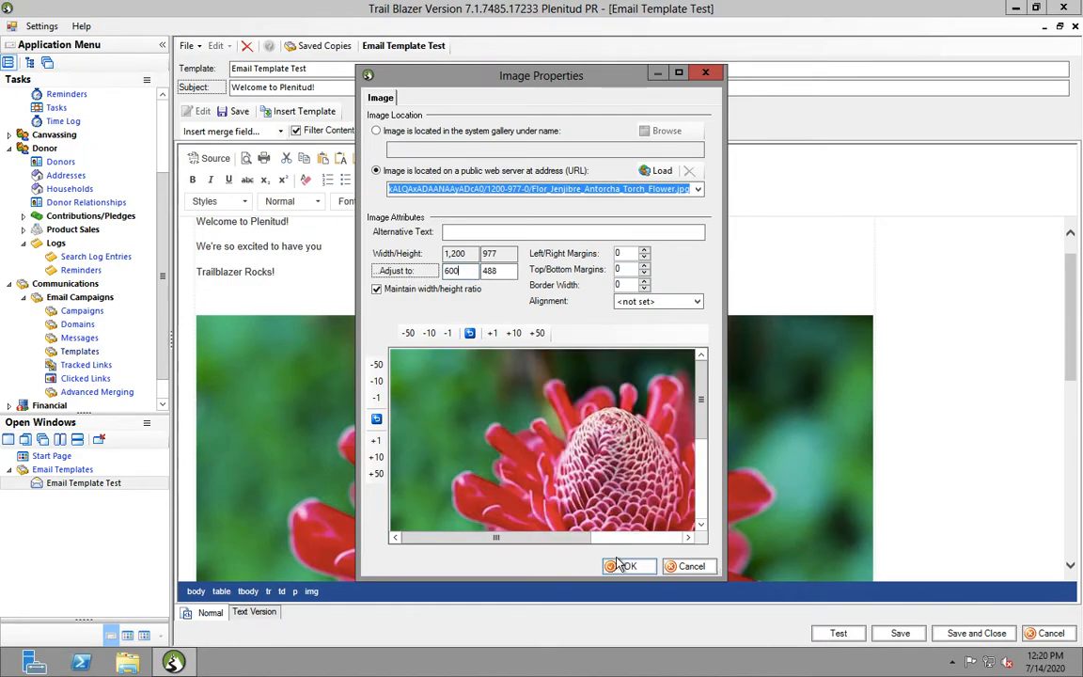
pyautogui.click(618, 570)
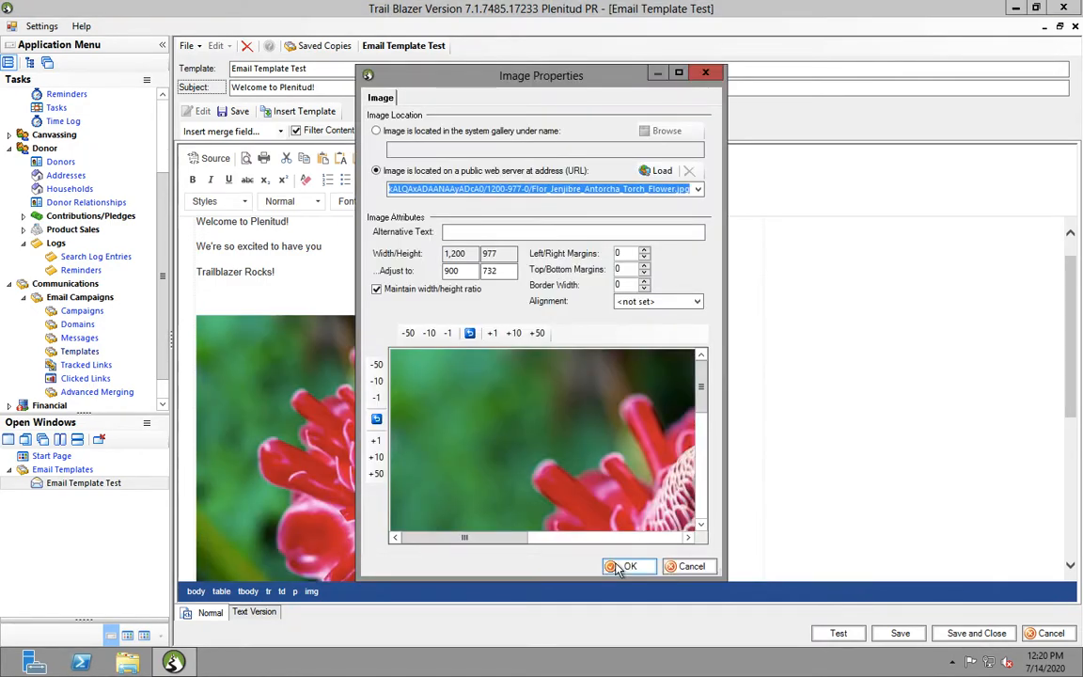
pyautogui.click(705, 72)
# Shrink the flower image further to 500 px wide (500 by 407)
pyautogui.click(685, 437)
pyautogui.scroll(-2, 994, 355)
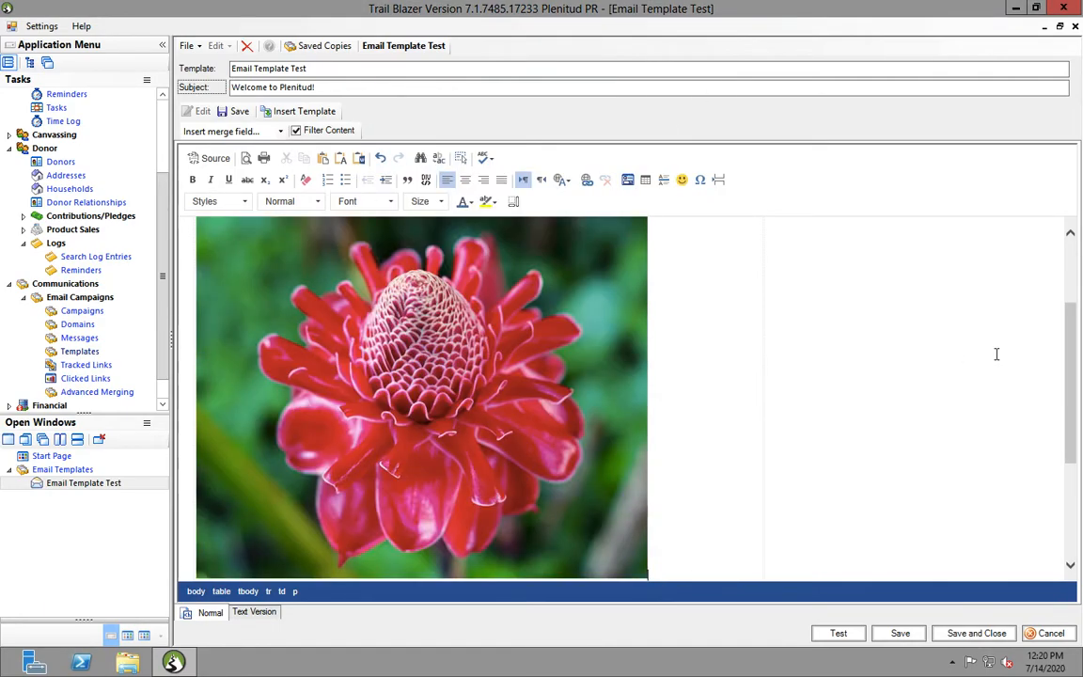
pyautogui.scroll(3, 1048, 282)
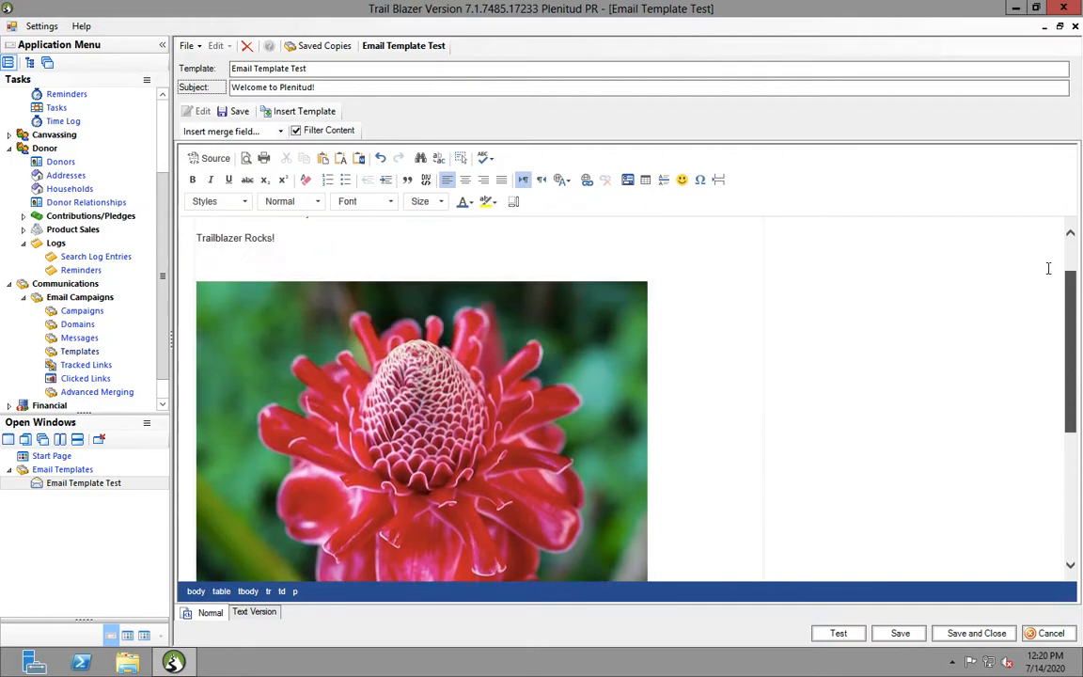
pyautogui.moveTo(1045, 297)
pyautogui.mouseDown()
pyautogui.moveTo(1060, 356)
pyautogui.moveTo(1057, 275)
pyautogui.moveTo(1057, 293)
pyautogui.mouseUp()
pyautogui.click(531, 387)
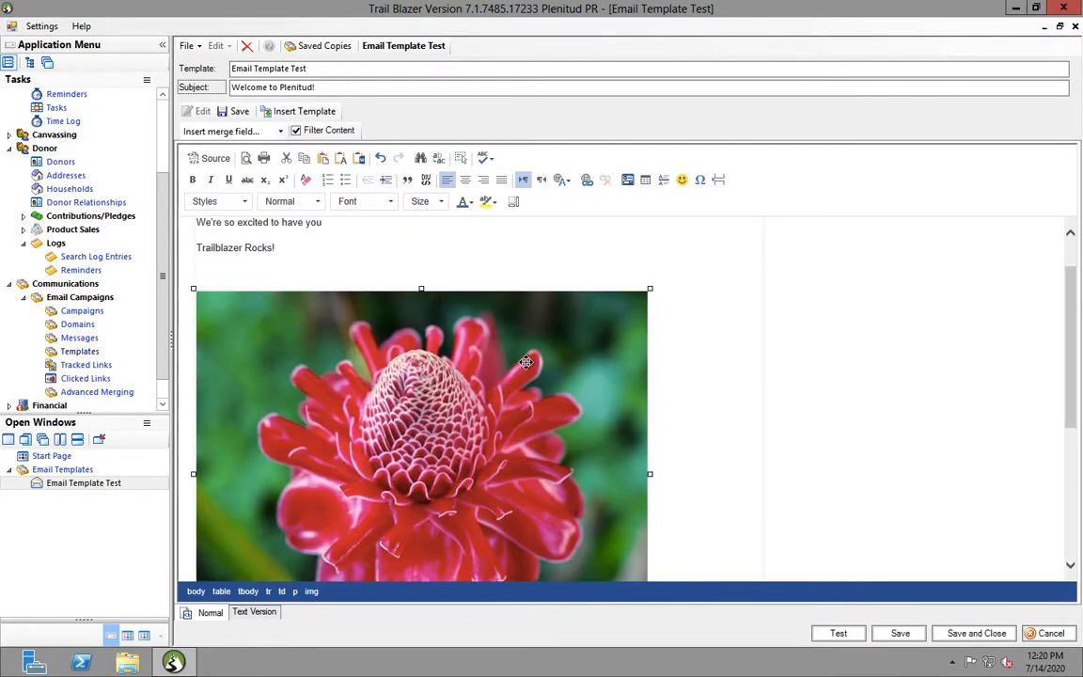
pyautogui.click(627, 182)
pyautogui.click(411, 273)
pyautogui.write('500')
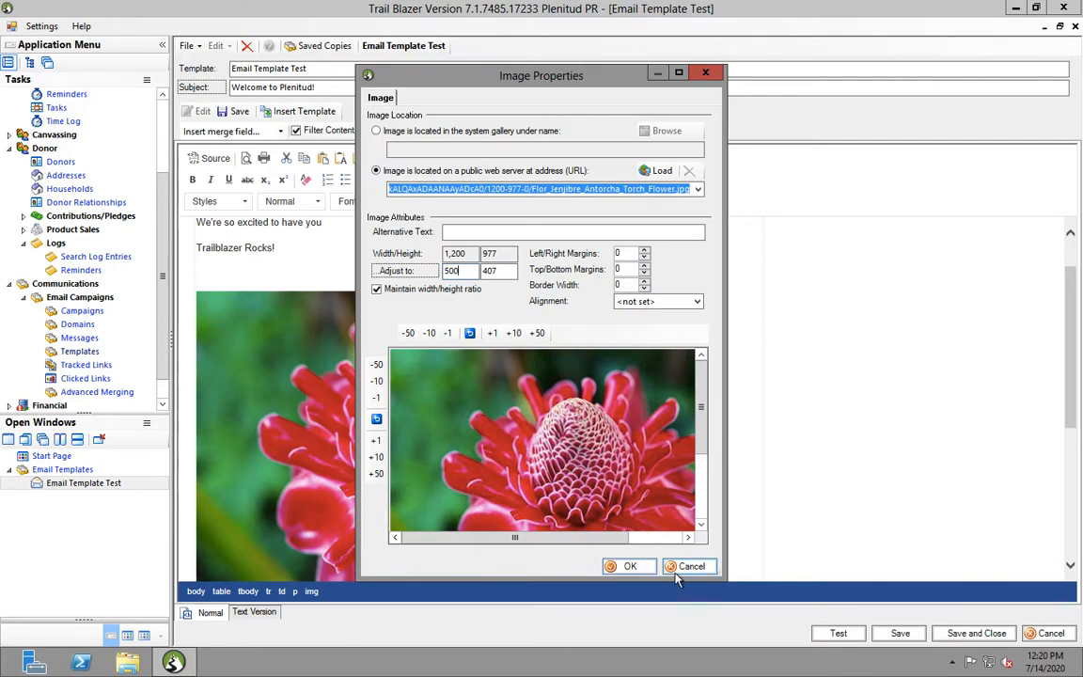
pyautogui.click(630, 567)
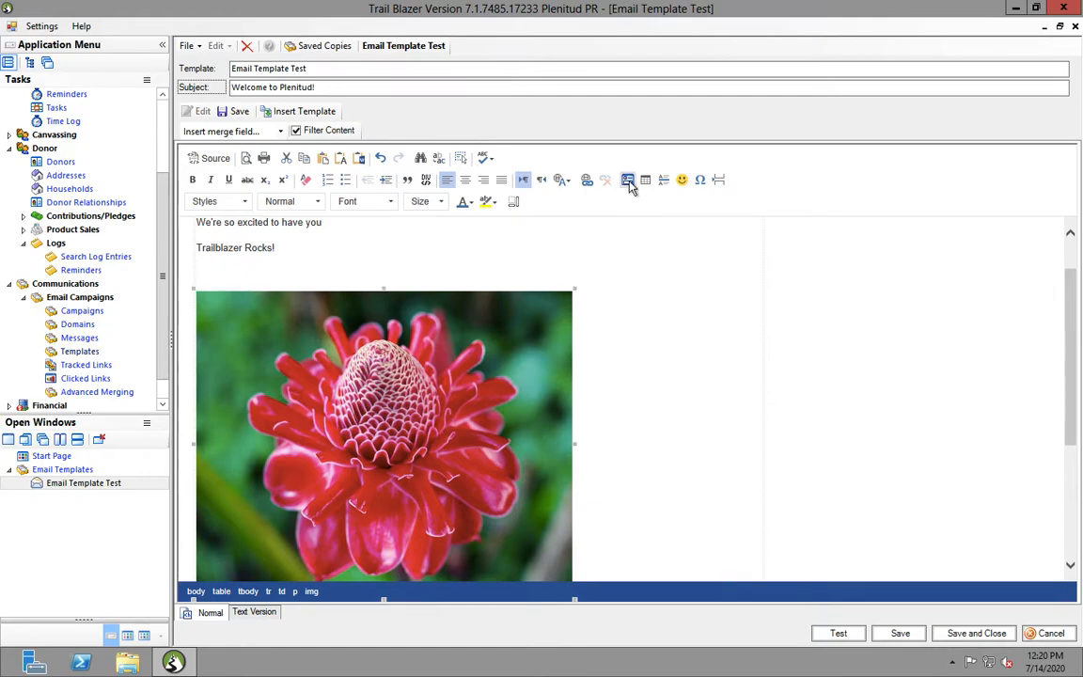
# Resize the flower image to 300 px wide, keeping proportions (height 244)
pyautogui.click(628, 180)
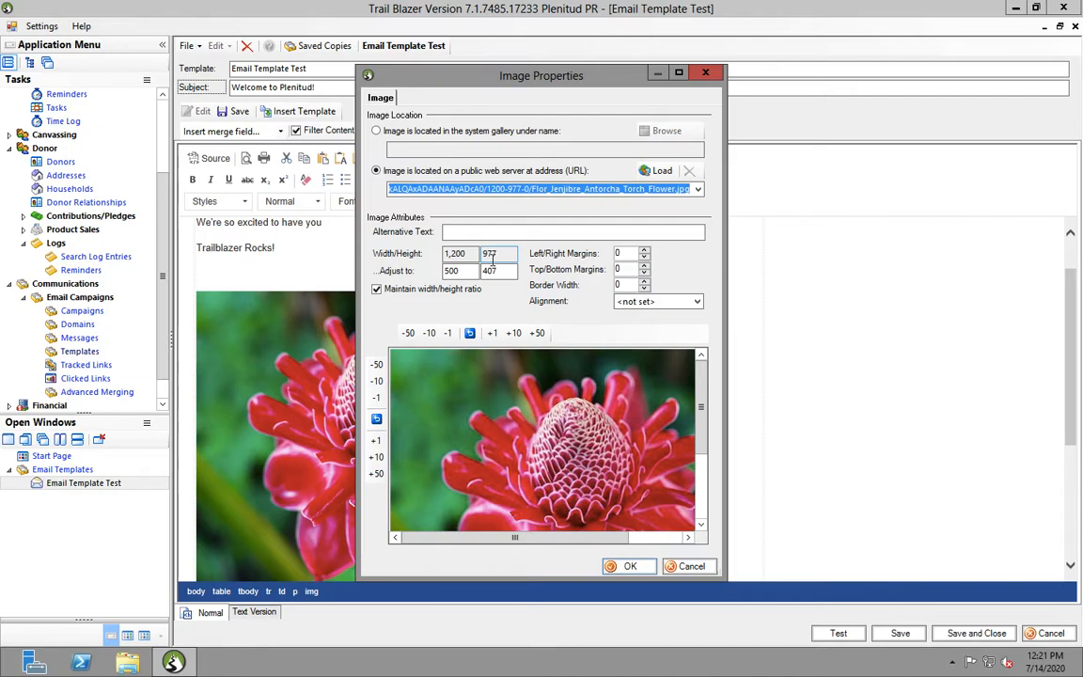
pyautogui.moveTo(467, 272); pyautogui.dragTo(424, 272)
pyautogui.write('300')
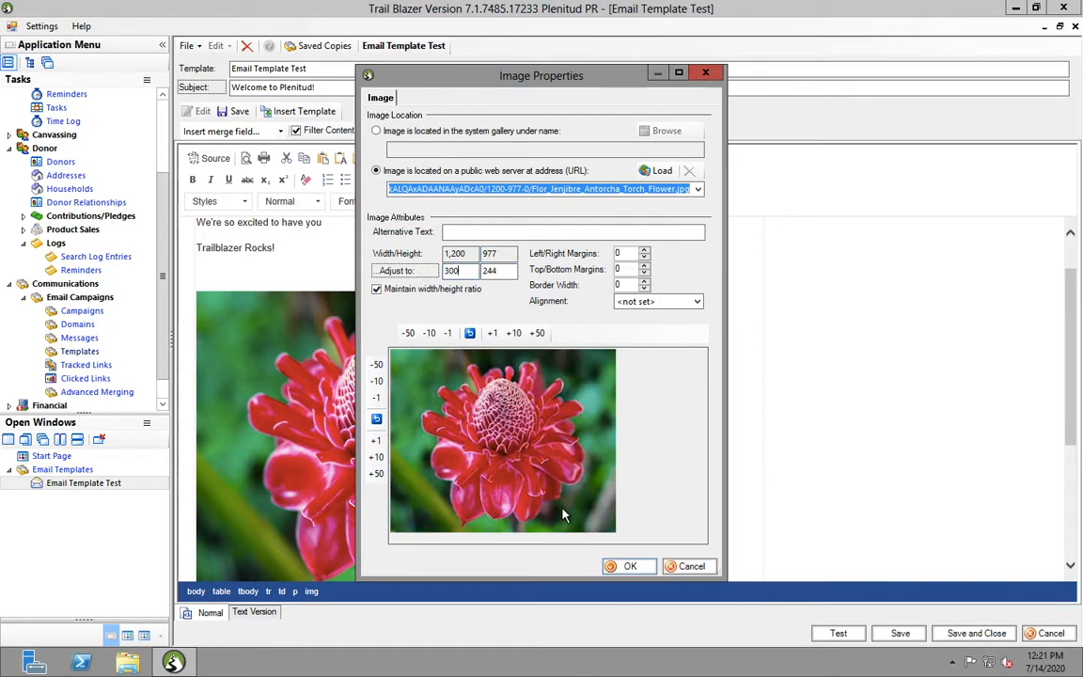
pyautogui.click(633, 570)
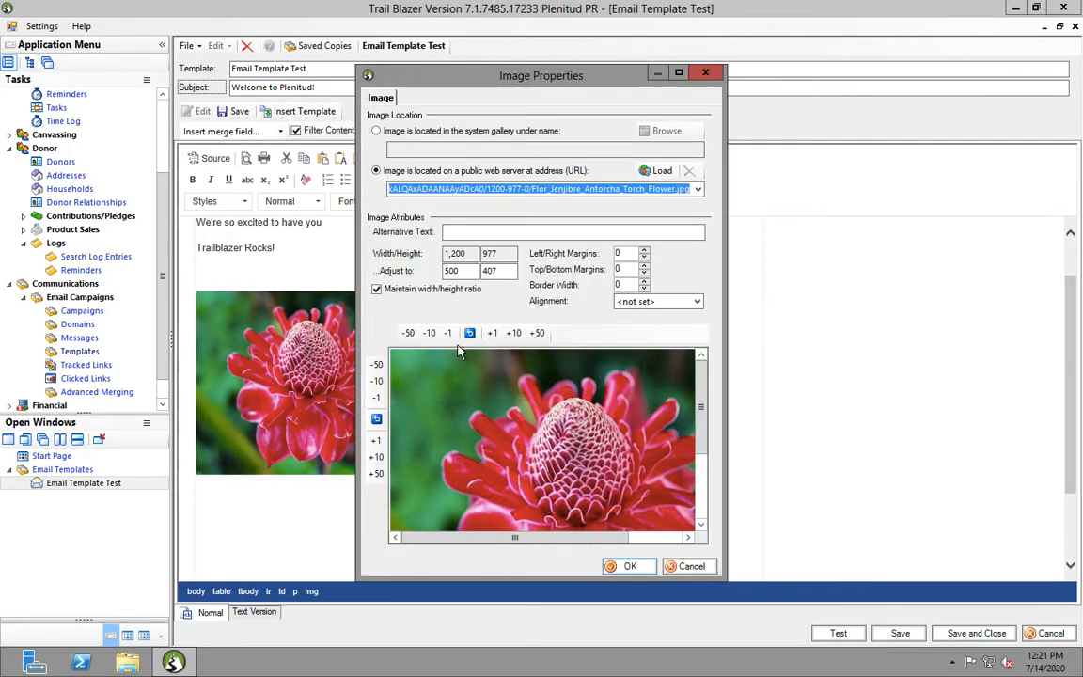
pyautogui.click(706, 72)
pyautogui.click(503, 384)
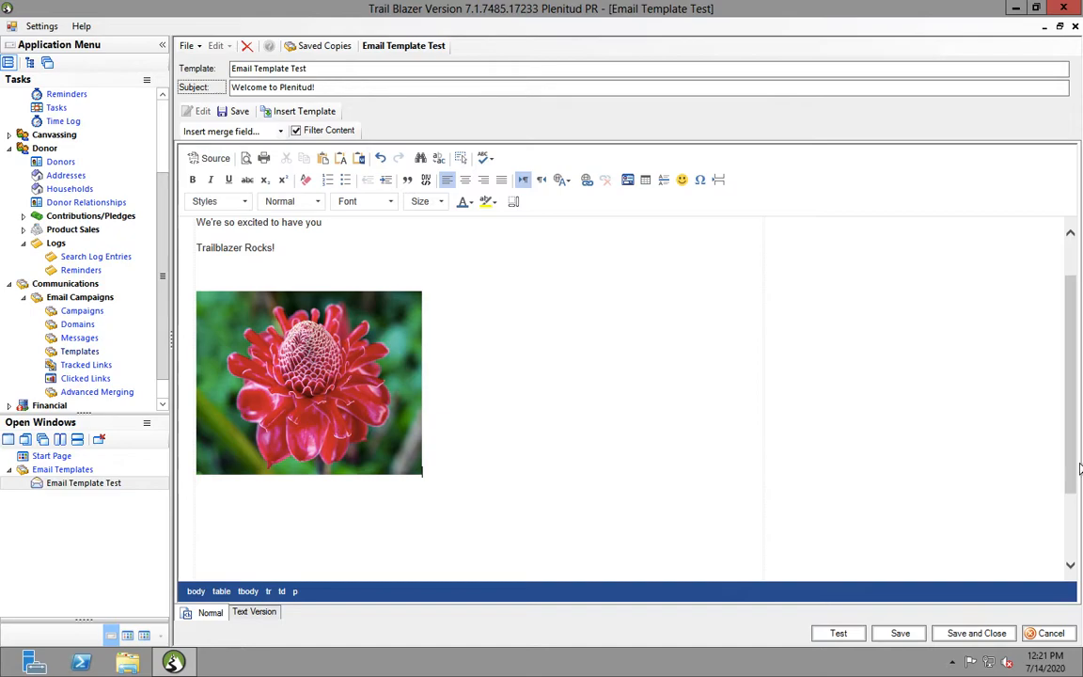
pyautogui.scroll(2, 1078, 471)
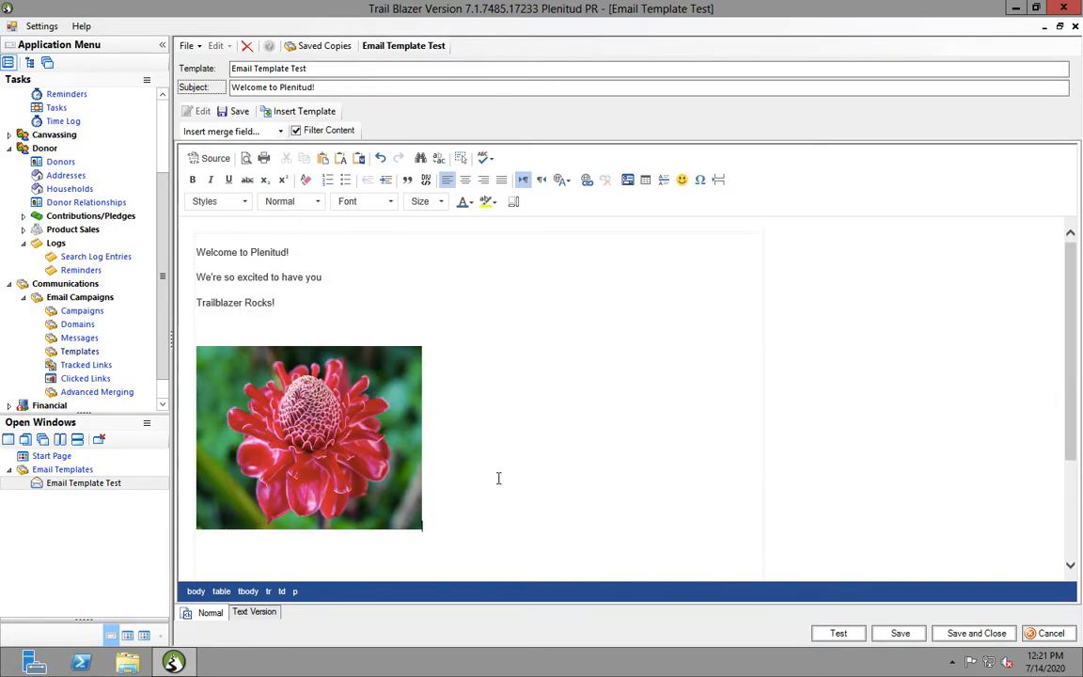
pyautogui.click(323, 445)
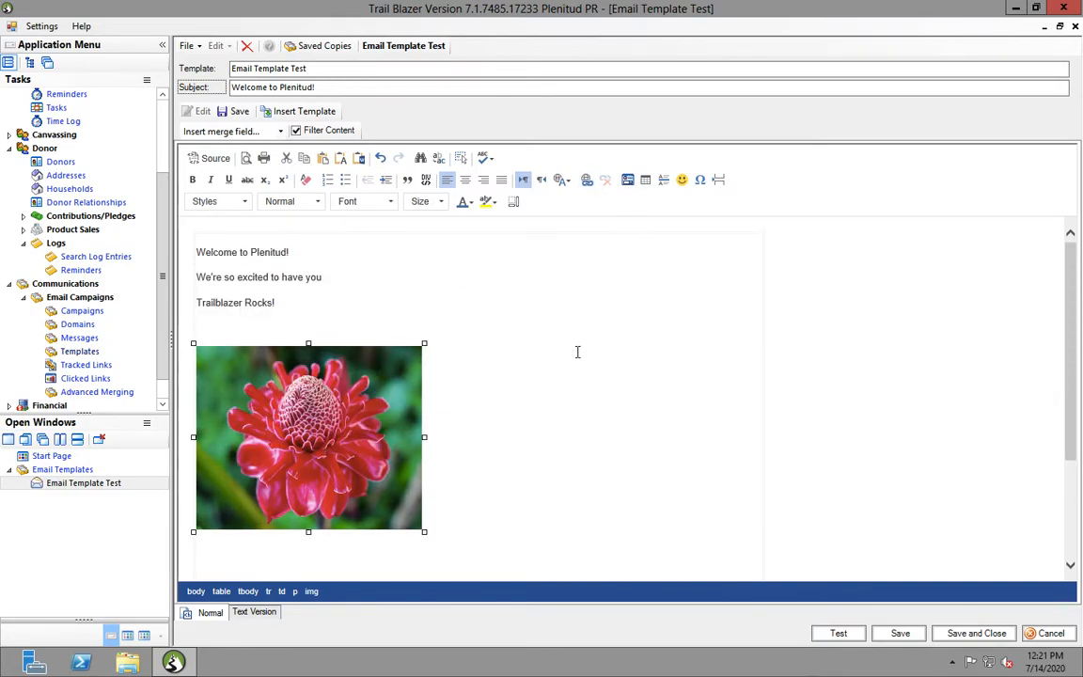
# Raise the flower image's border width by two steps to give it a black border
pyautogui.click(629, 180)
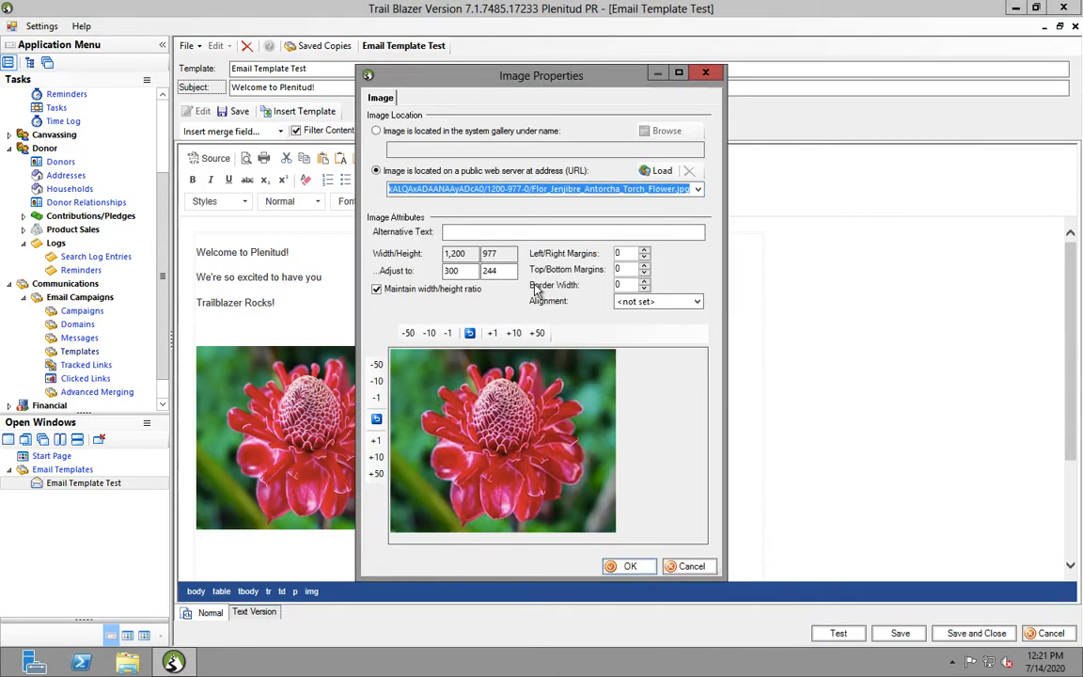
pyautogui.click(643, 280)
pyautogui.click(643, 281)
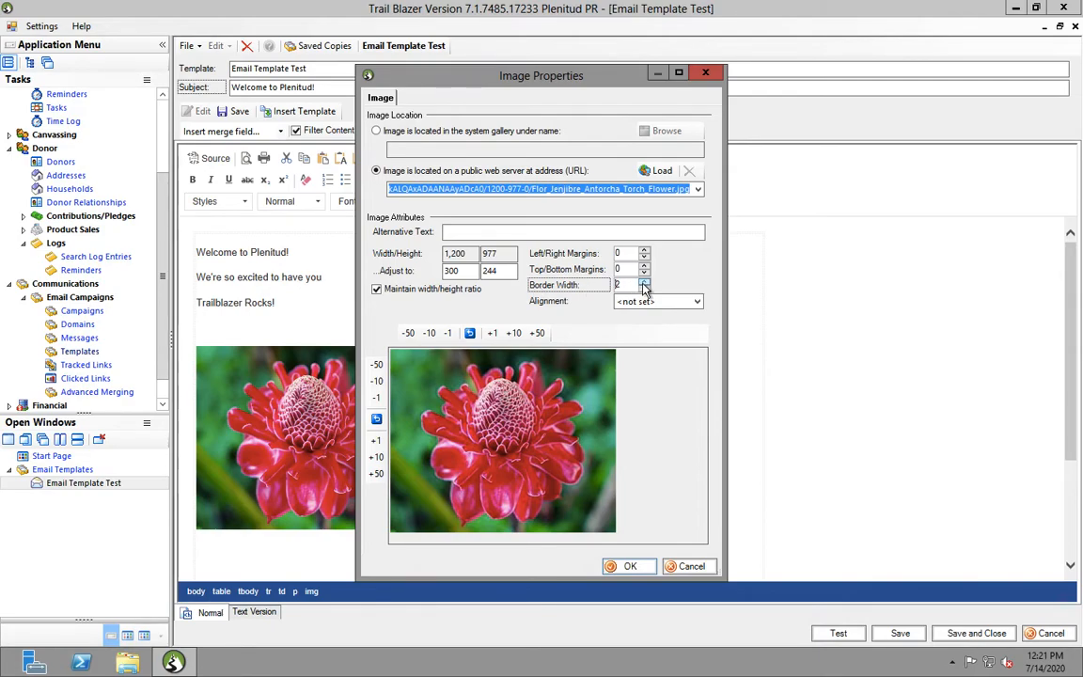
pyautogui.click(631, 566)
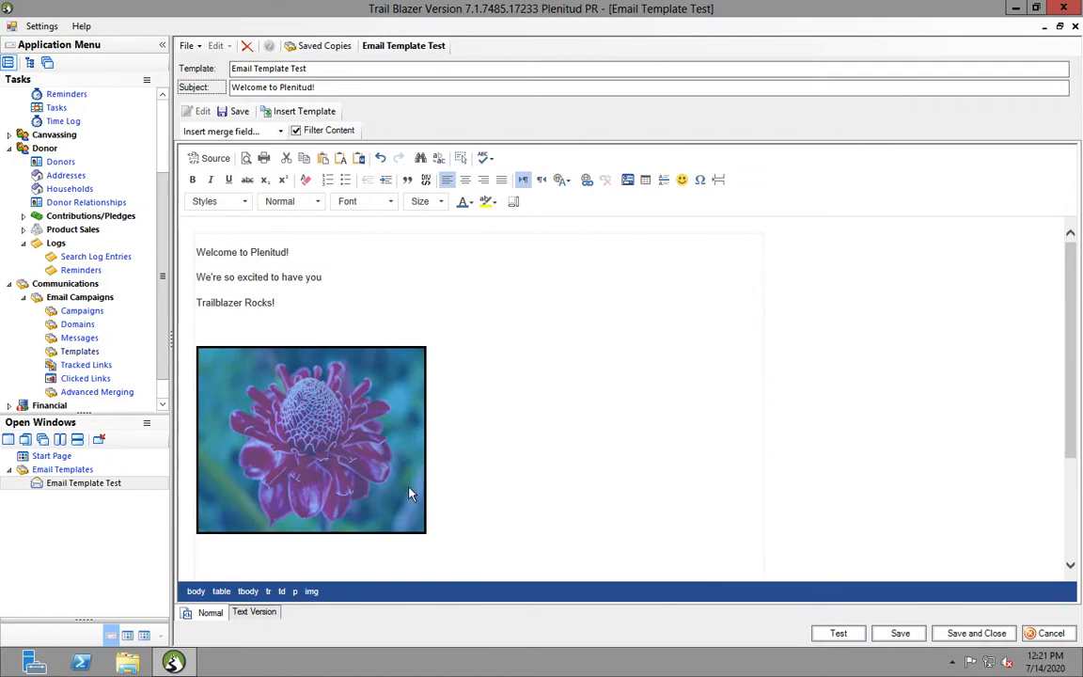
pyautogui.click(457, 483)
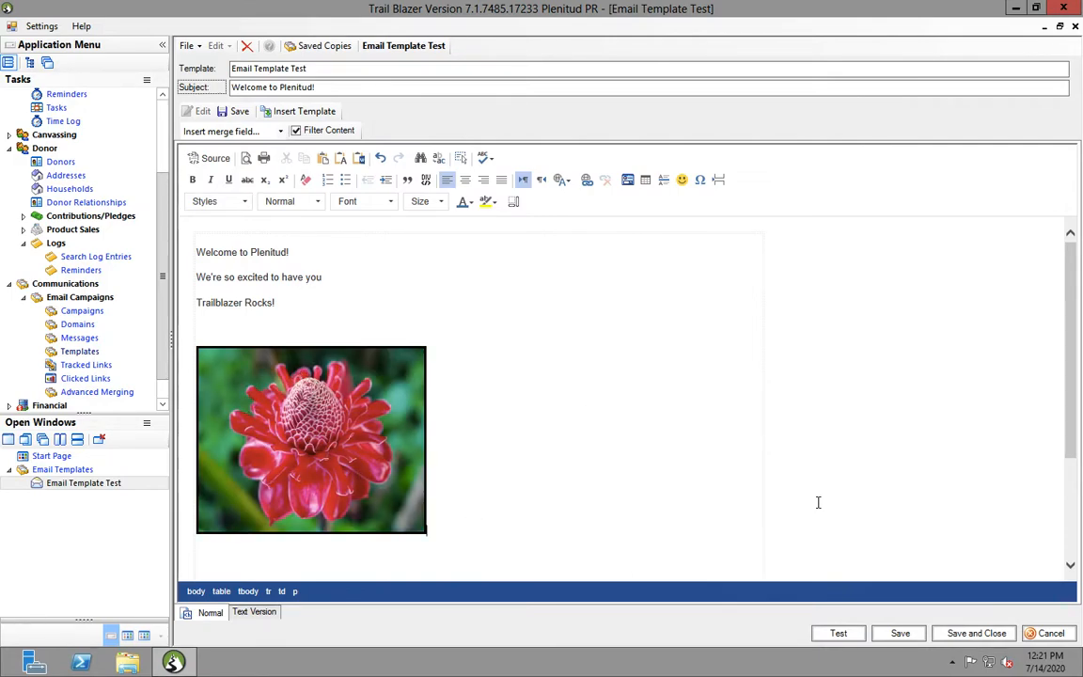
pyautogui.moveTo(1074, 355)
pyautogui.mouseDown()
pyautogui.moveTo(1077, 389)
pyautogui.moveTo(1071, 360)
pyautogui.mouseUp()
# Select the line 'Trailblazer Rocks!' in the email body
pyautogui.click(350, 297)
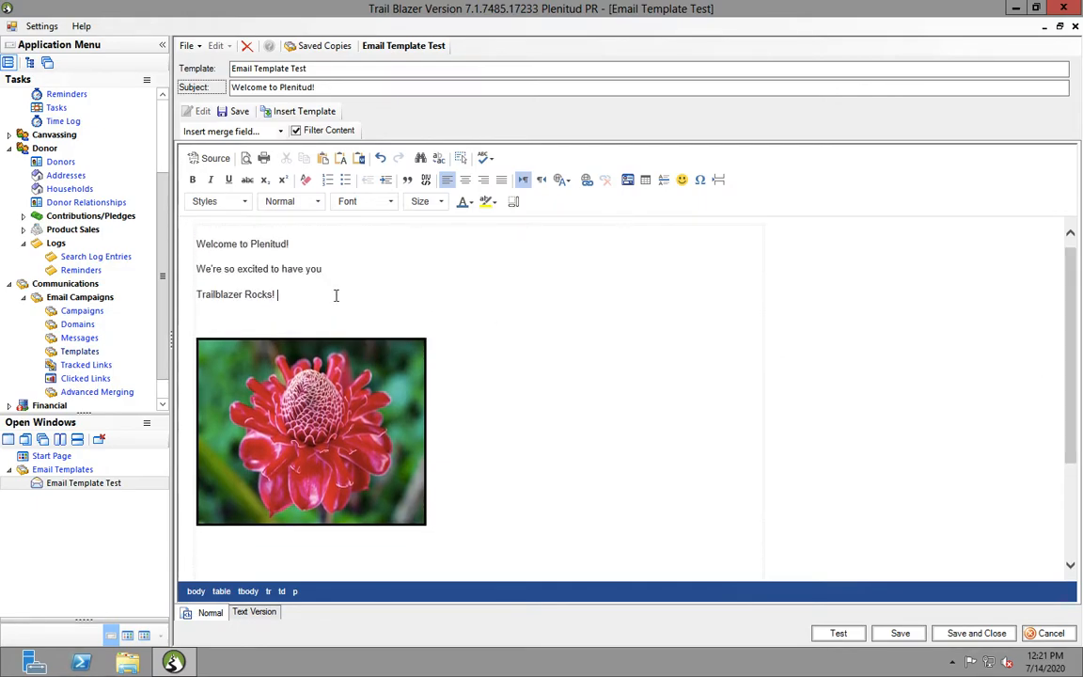
pyautogui.moveTo(336, 295); pyautogui.dragTo(201, 299)
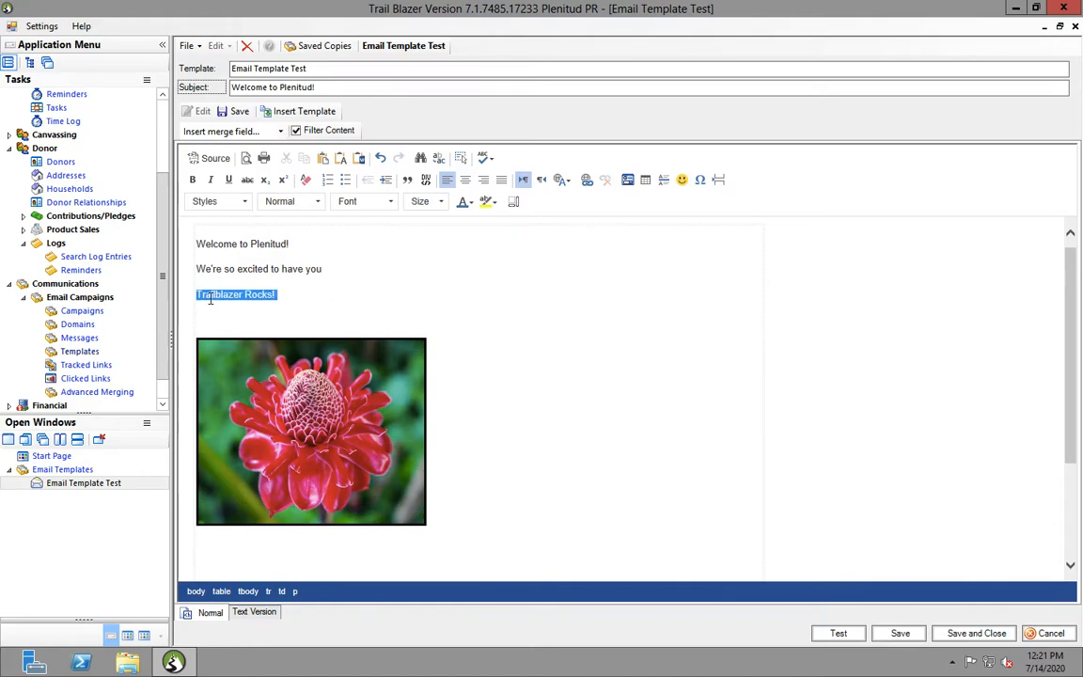
pyautogui.click(345, 282)
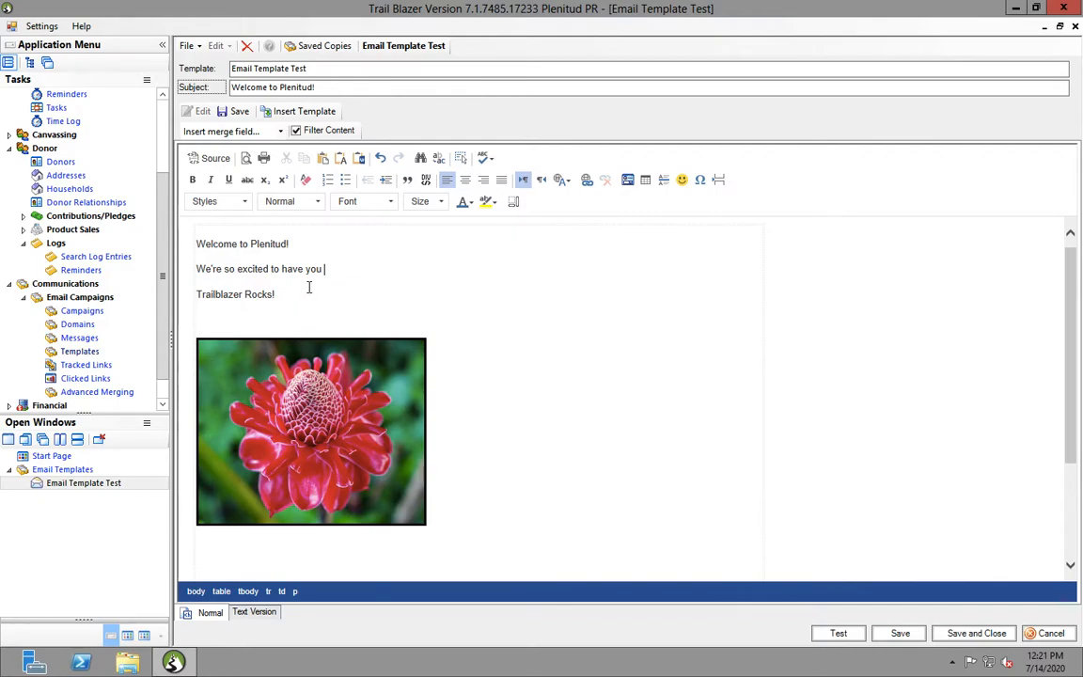
pyautogui.moveTo(272, 294); pyautogui.dragTo(194, 300)
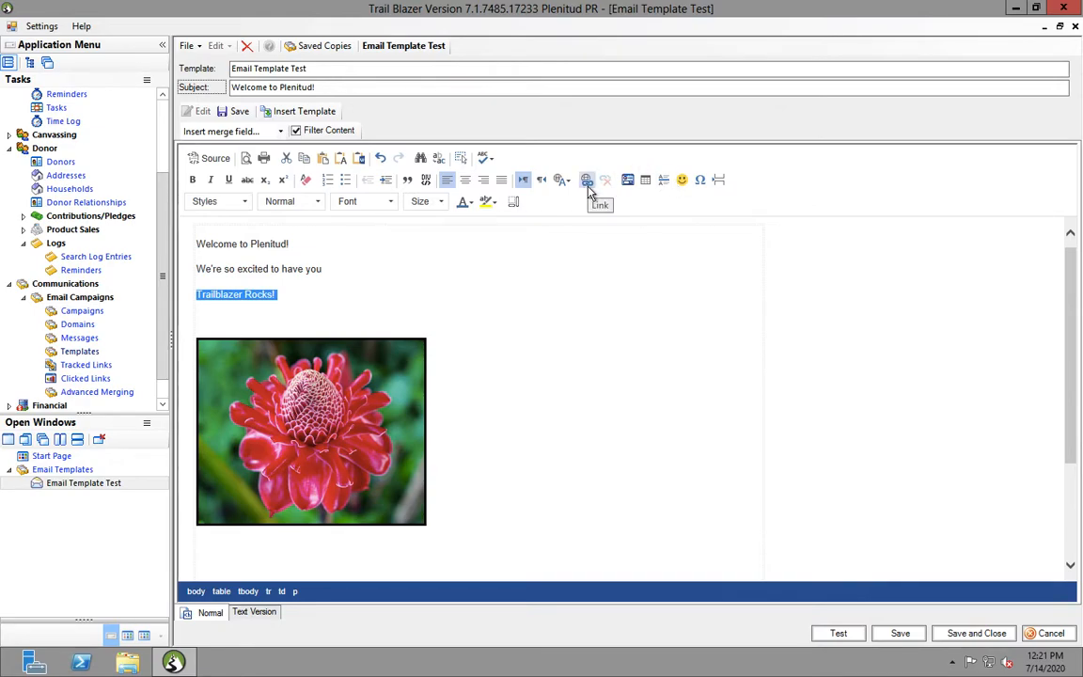
pyautogui.click(588, 185)
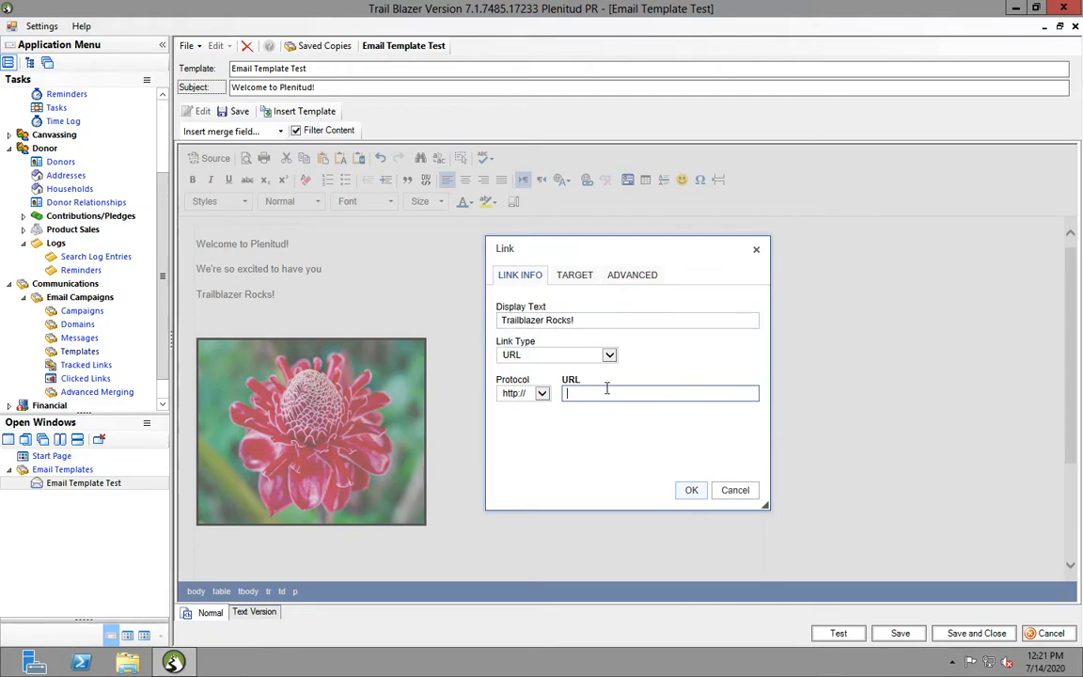
pyautogui.write('www.plenitudpr.org')
pyautogui.click(692, 490)
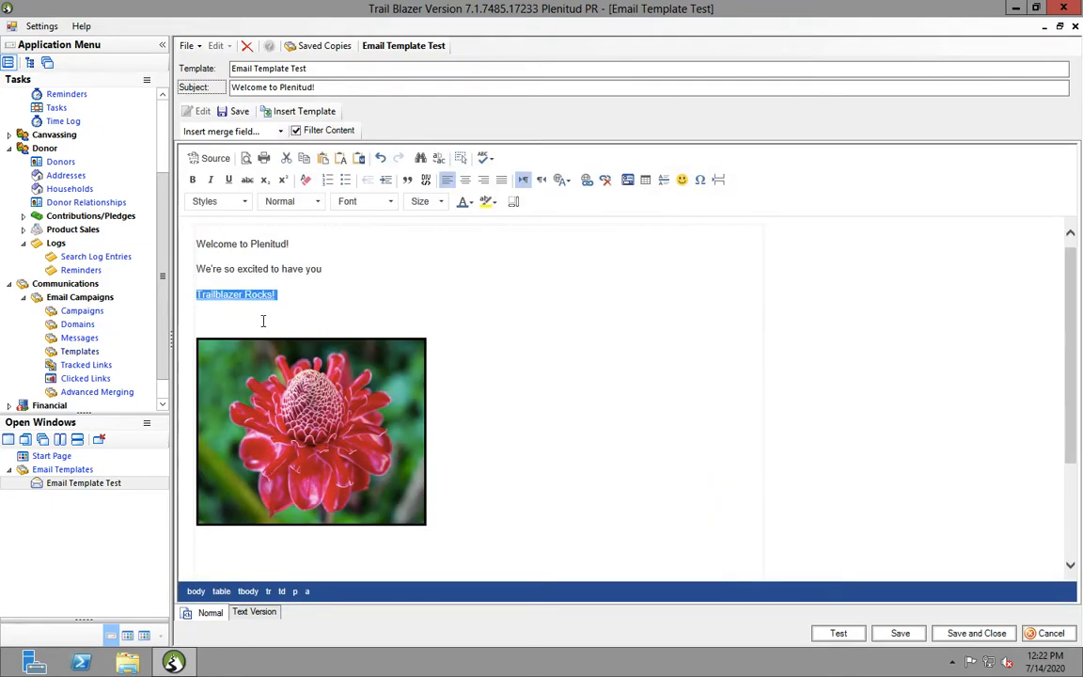
pyautogui.click(254, 293)
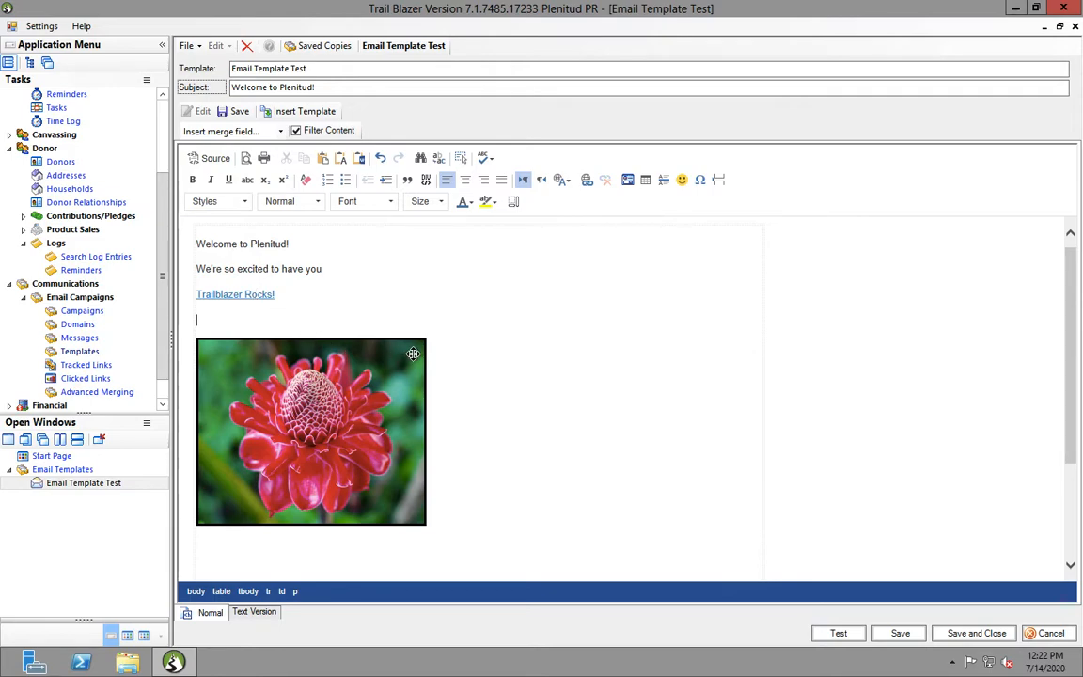
pyautogui.click(356, 439)
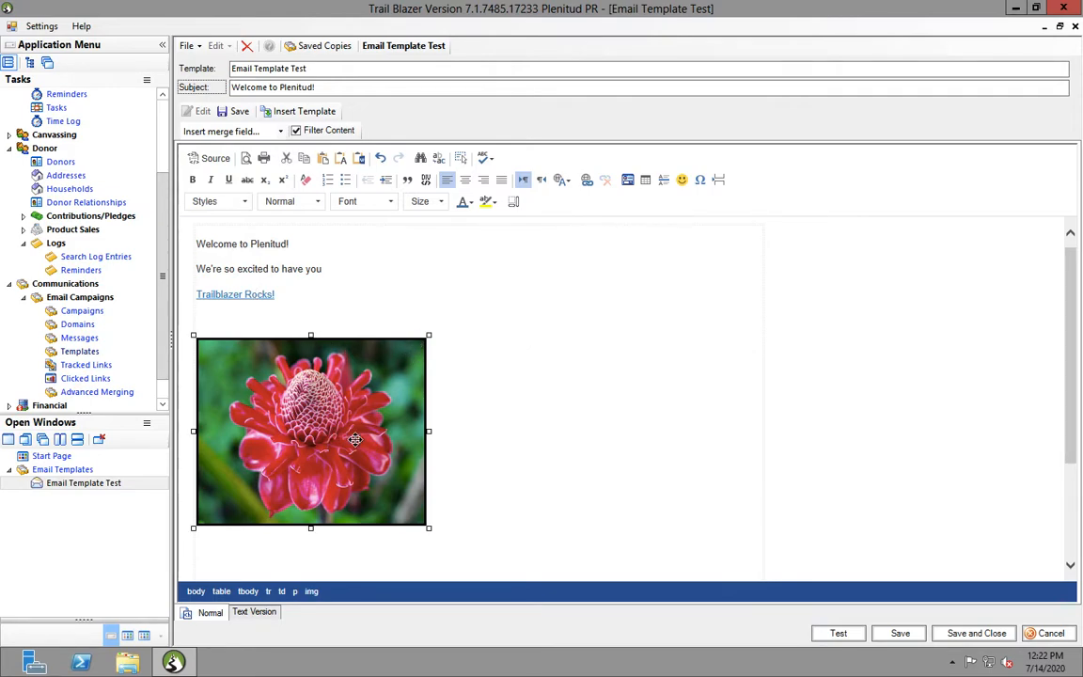
pyautogui.click(584, 180)
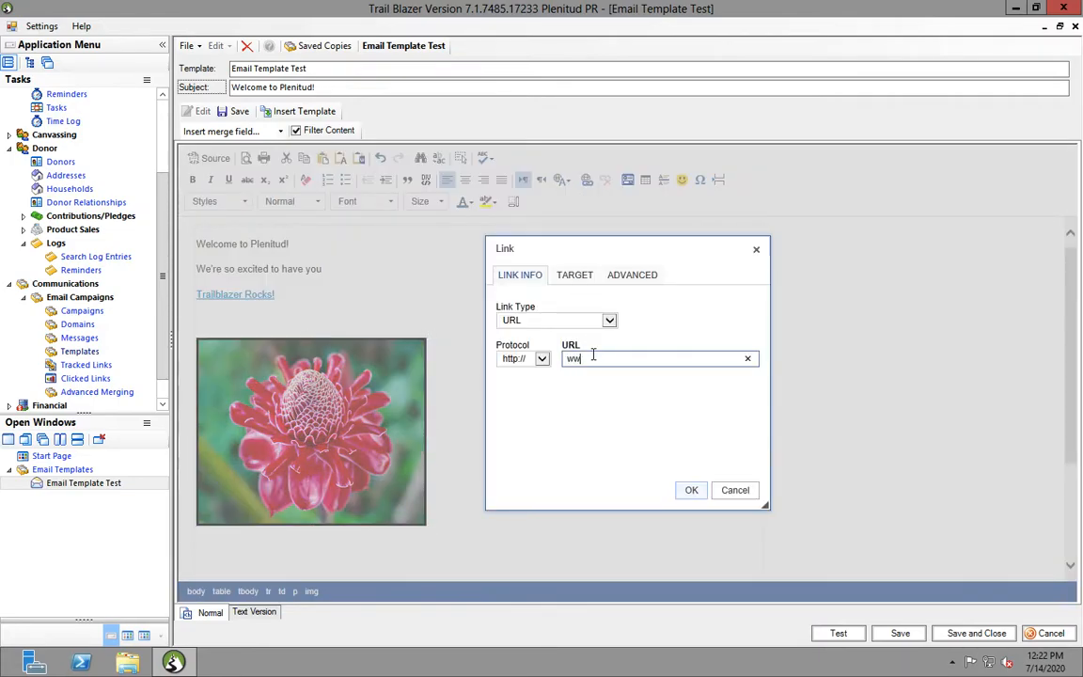
pyautogui.write('www.plenitudpr.org')
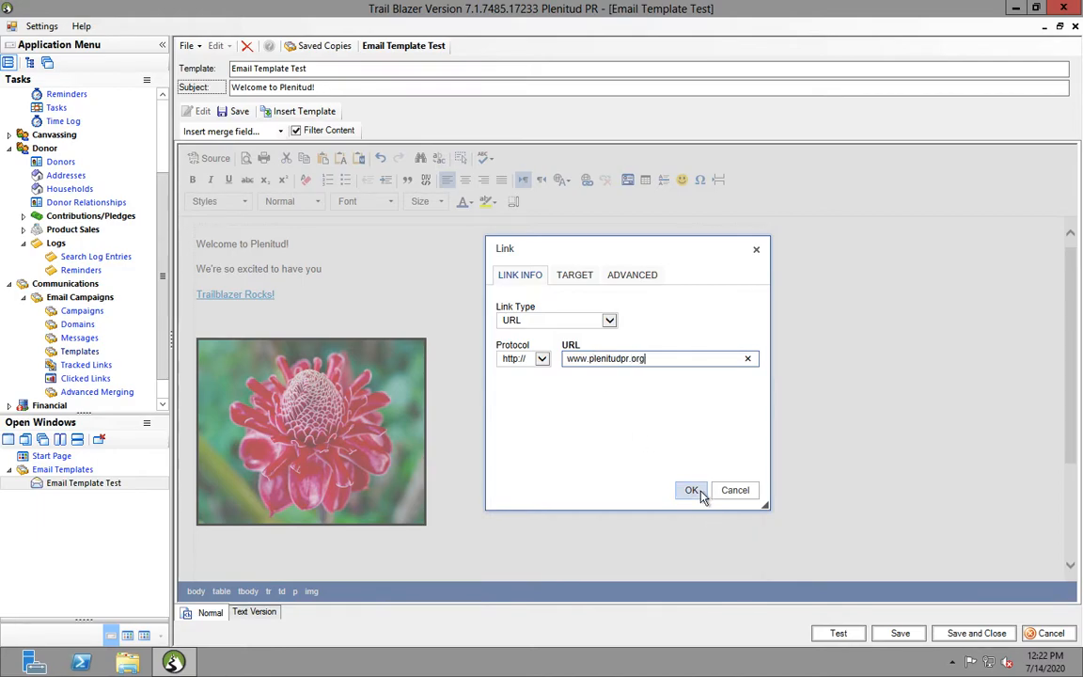
pyautogui.click(692, 490)
pyautogui.click(345, 278)
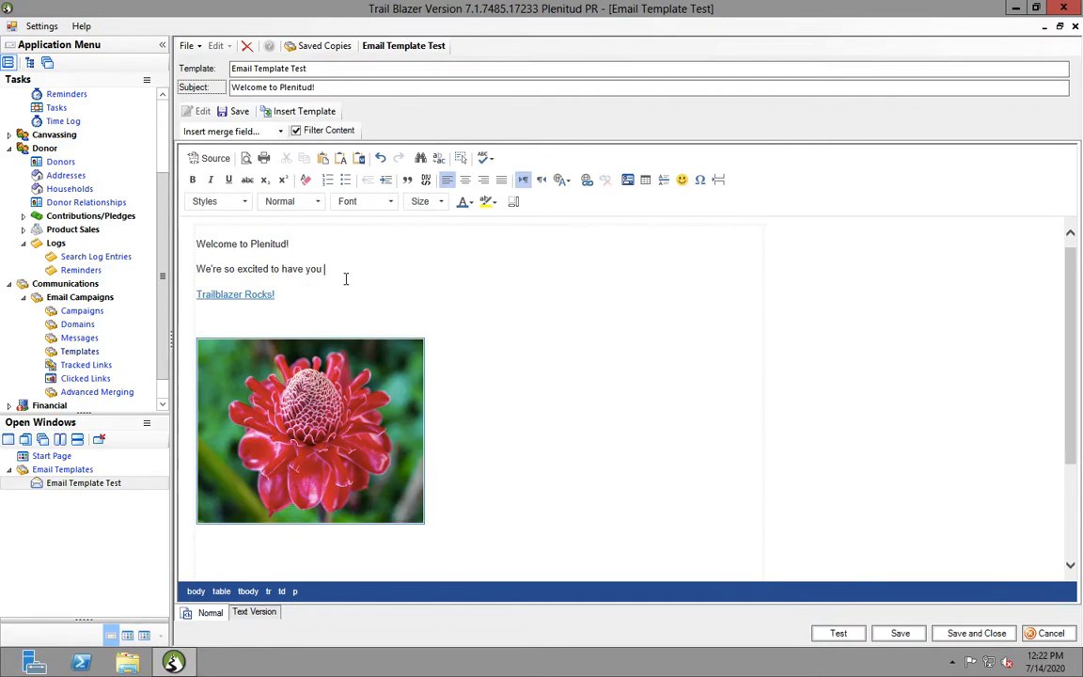
pyautogui.click(330, 438)
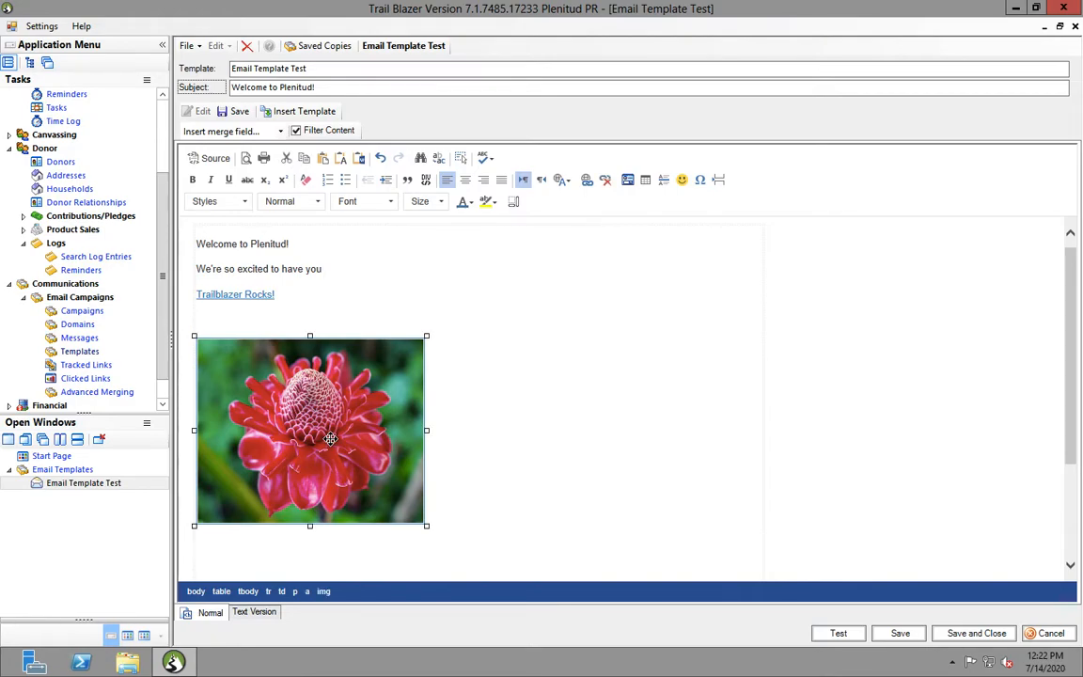
# Centre the flower image and the three greeting lines above it
pyautogui.click(319, 304)
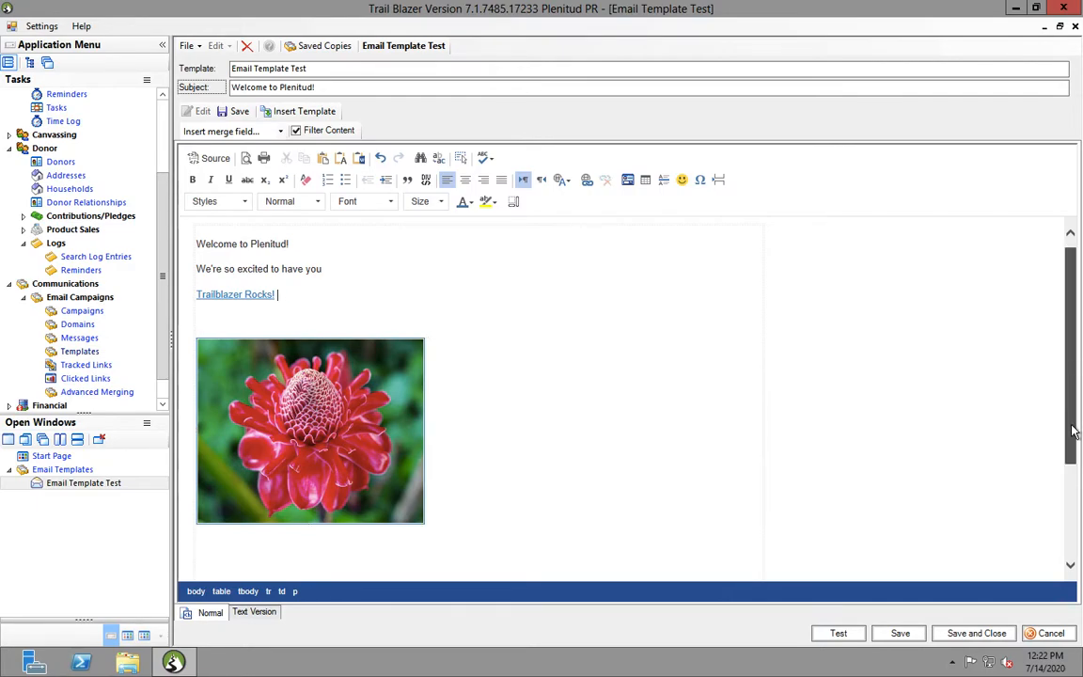
pyautogui.scroll(-3, 1075, 429)
pyautogui.moveTo(1054, 423); pyautogui.dragTo(1068, 287)
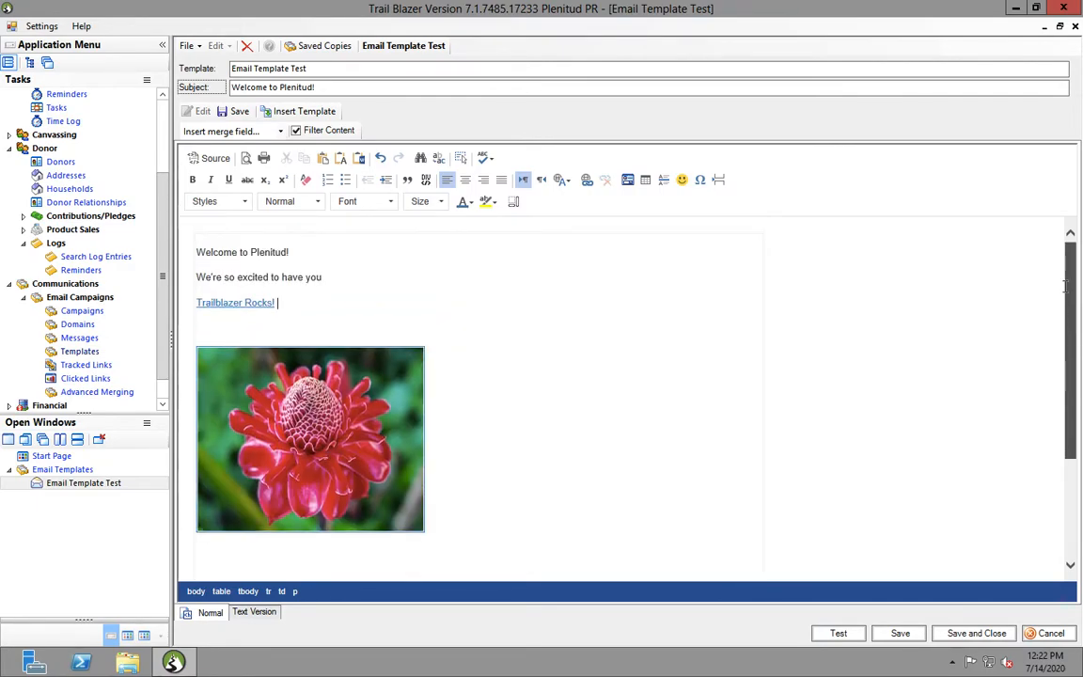
pyautogui.click(272, 384)
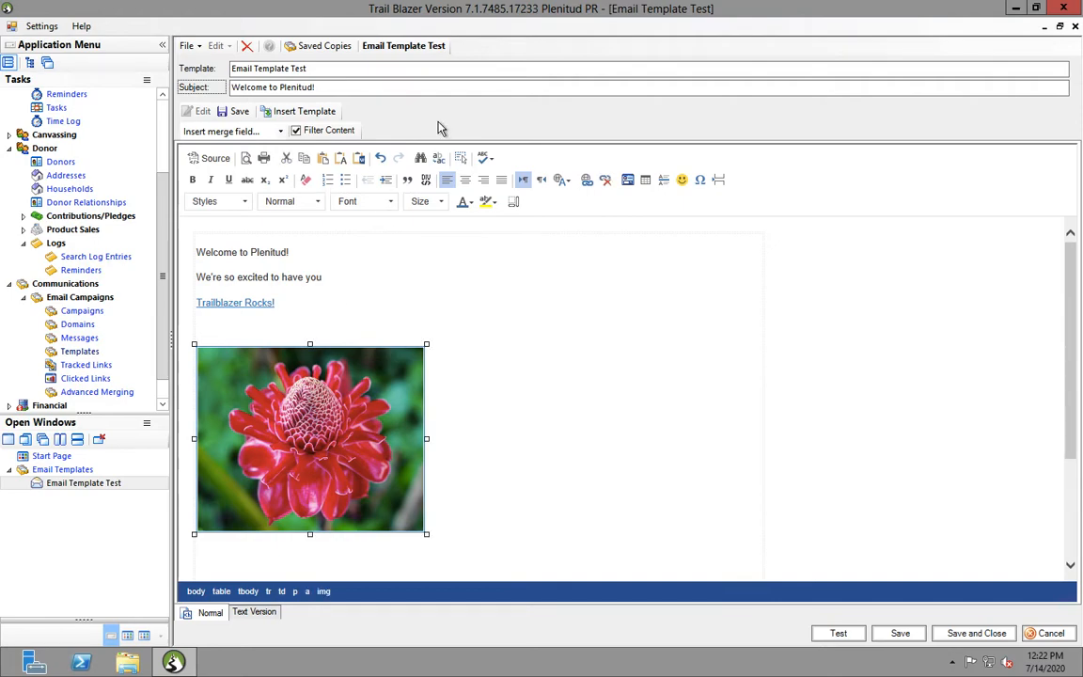
pyautogui.click(465, 180)
pyautogui.moveTo(283, 303); pyautogui.dragTo(182, 223)
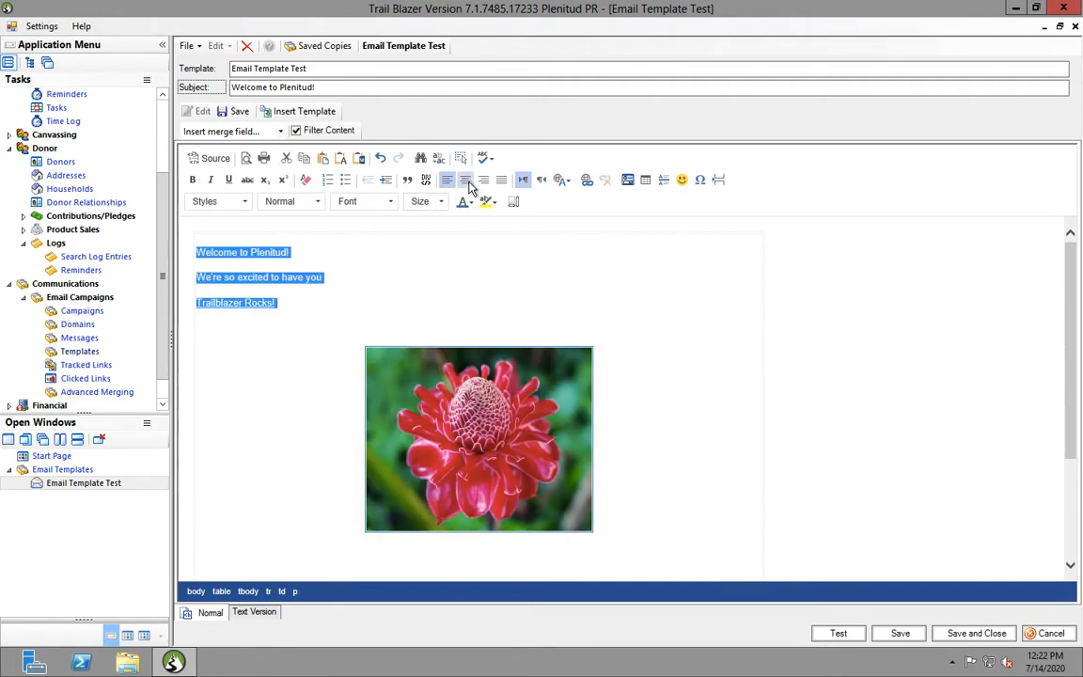
pyautogui.click(466, 179)
pyautogui.click(610, 322)
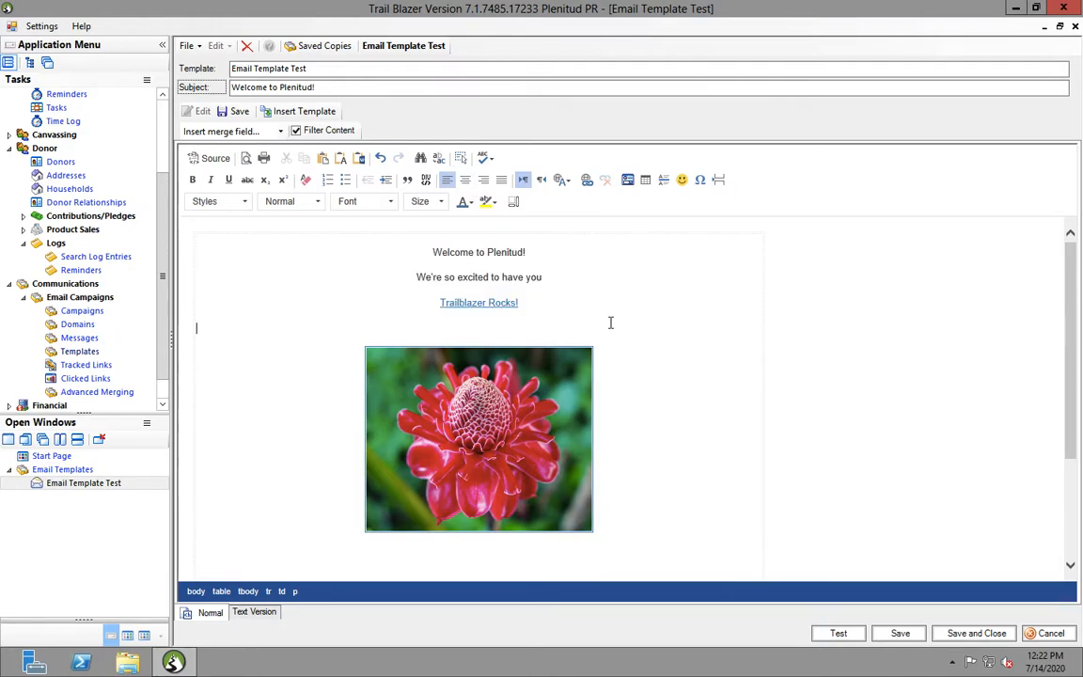
# Inspect the email table's properties twice and close them without changes
pyautogui.click(194, 237)
pyautogui.doubleClick(194, 237)
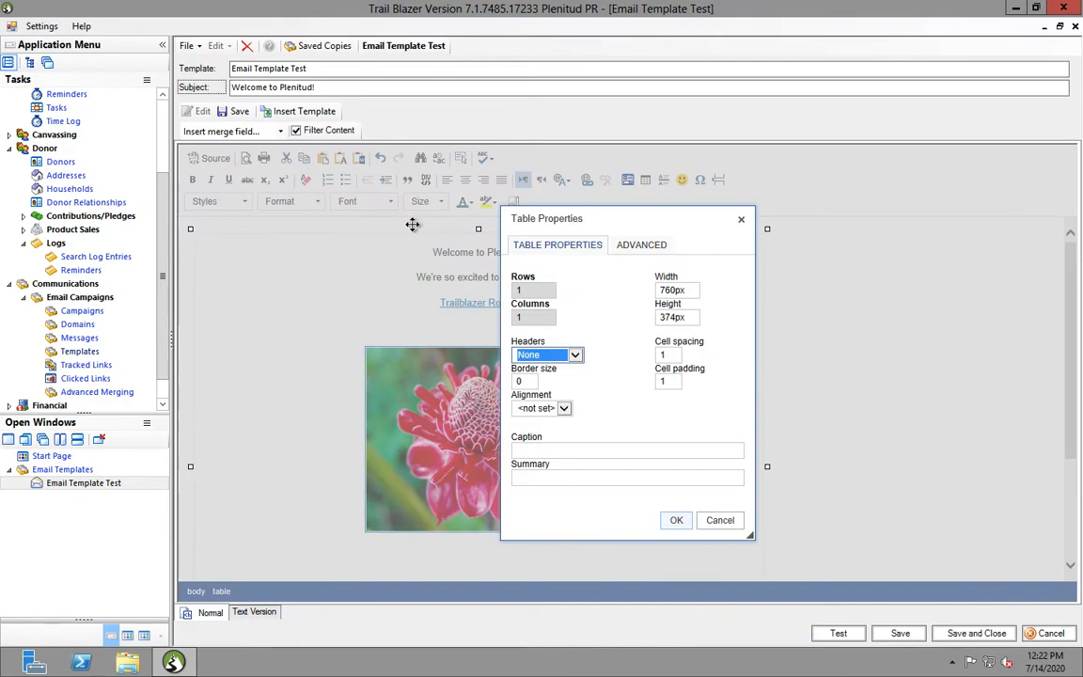
pyautogui.click(741, 221)
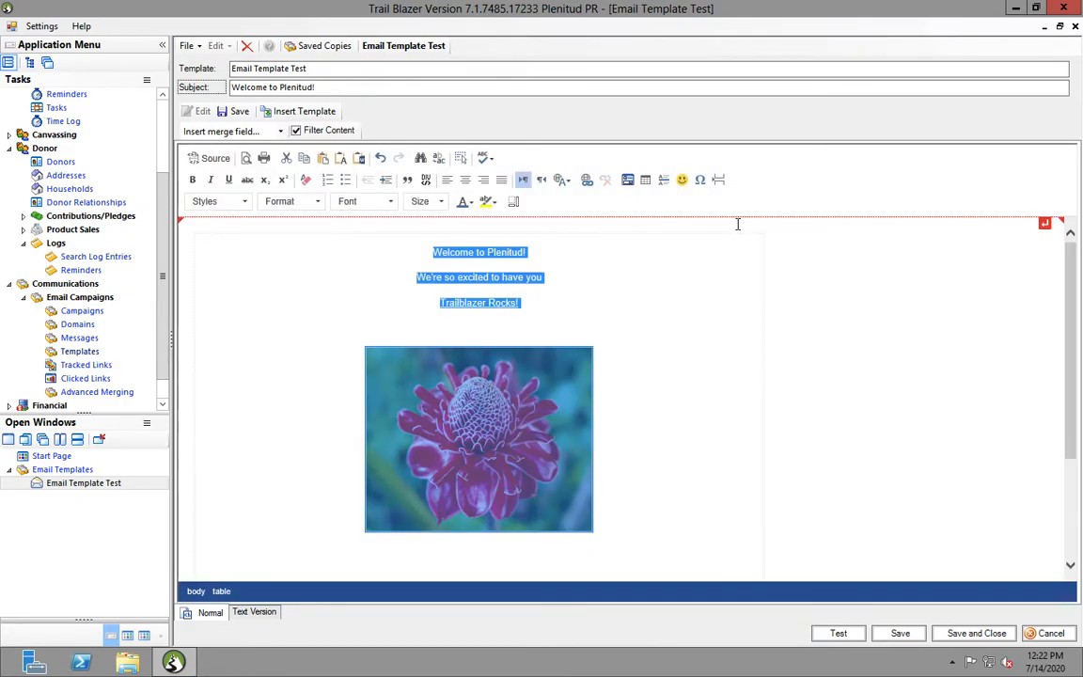
pyautogui.click(194, 361)
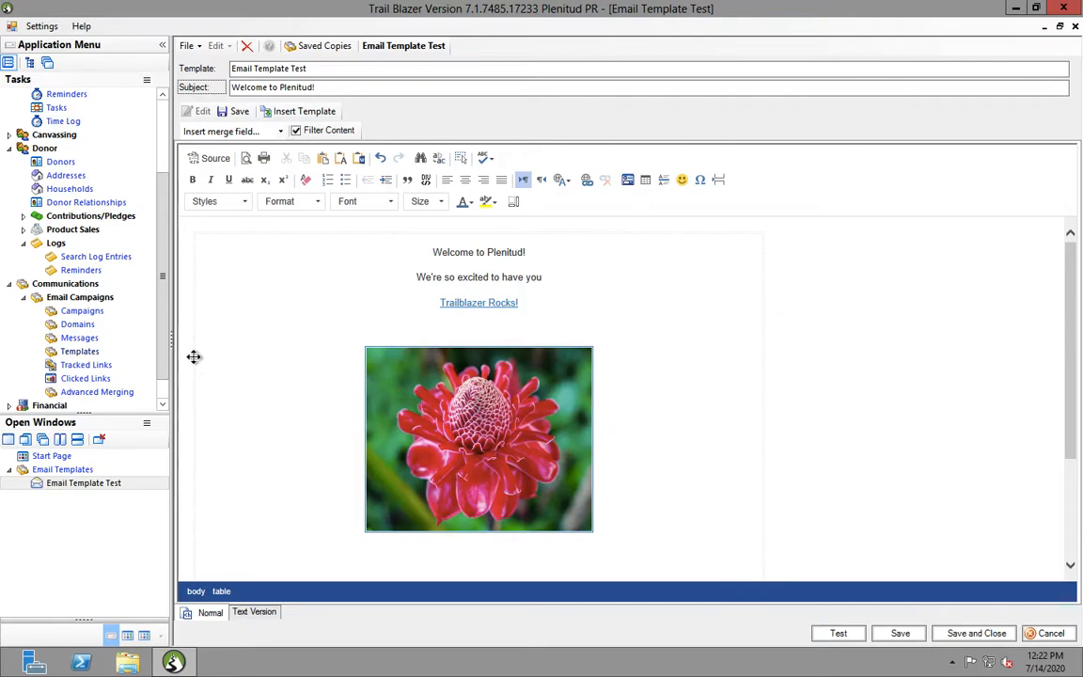
pyautogui.doubleClick(194, 271)
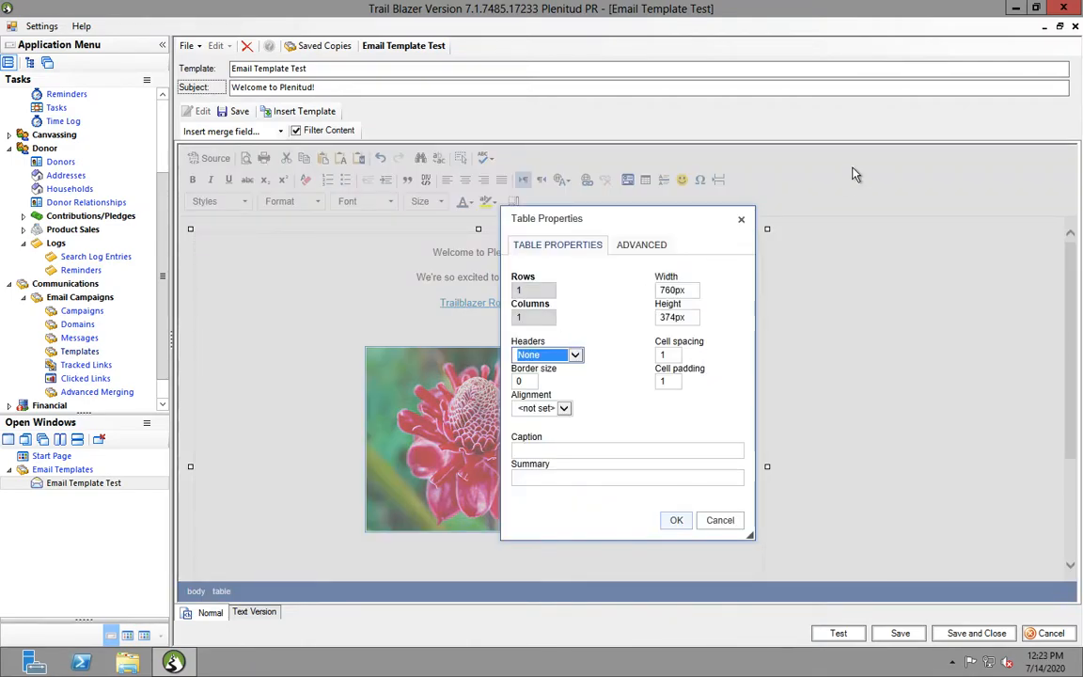
pyautogui.click(741, 219)
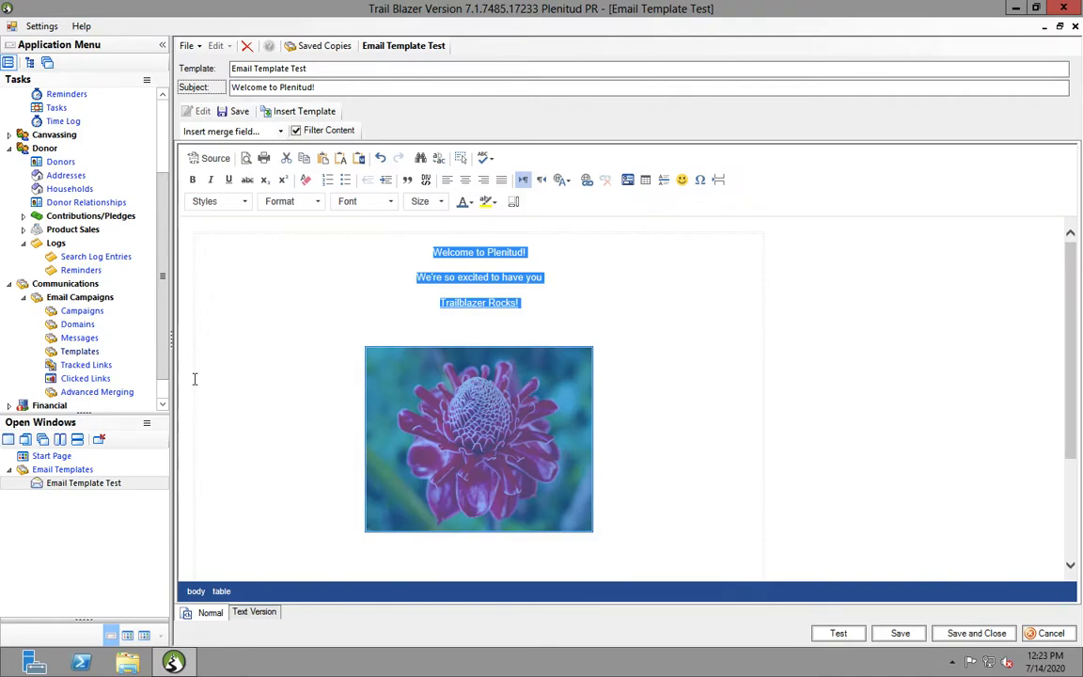
pyautogui.click(564, 319)
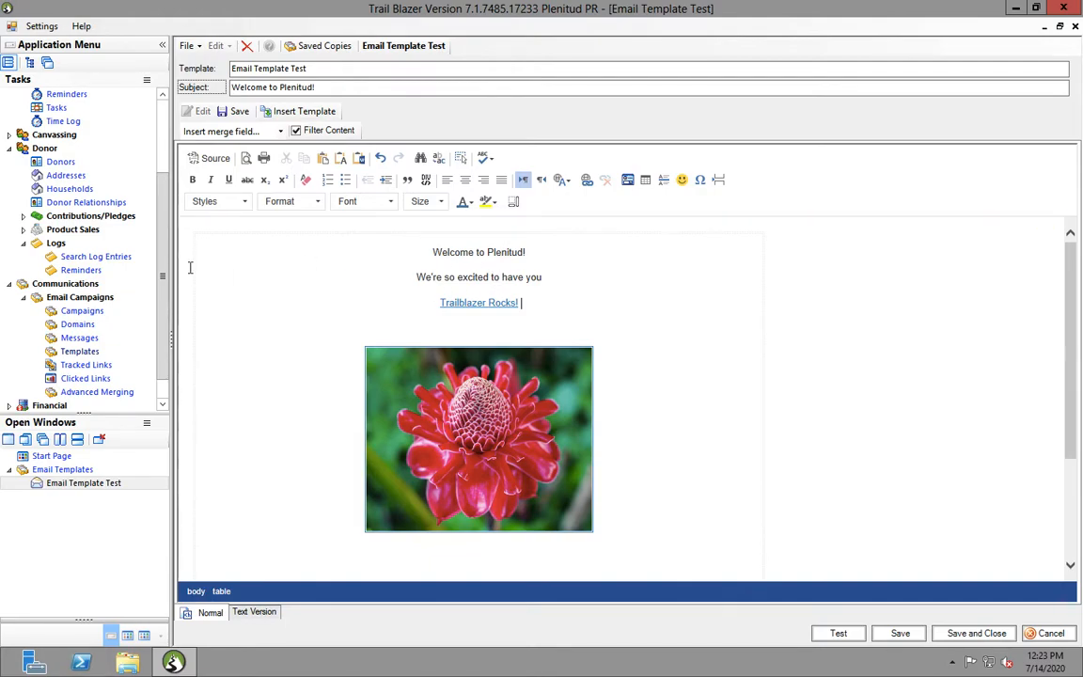
pyautogui.click(500, 409)
pyautogui.click(546, 299)
pyautogui.moveTo(706, 644)
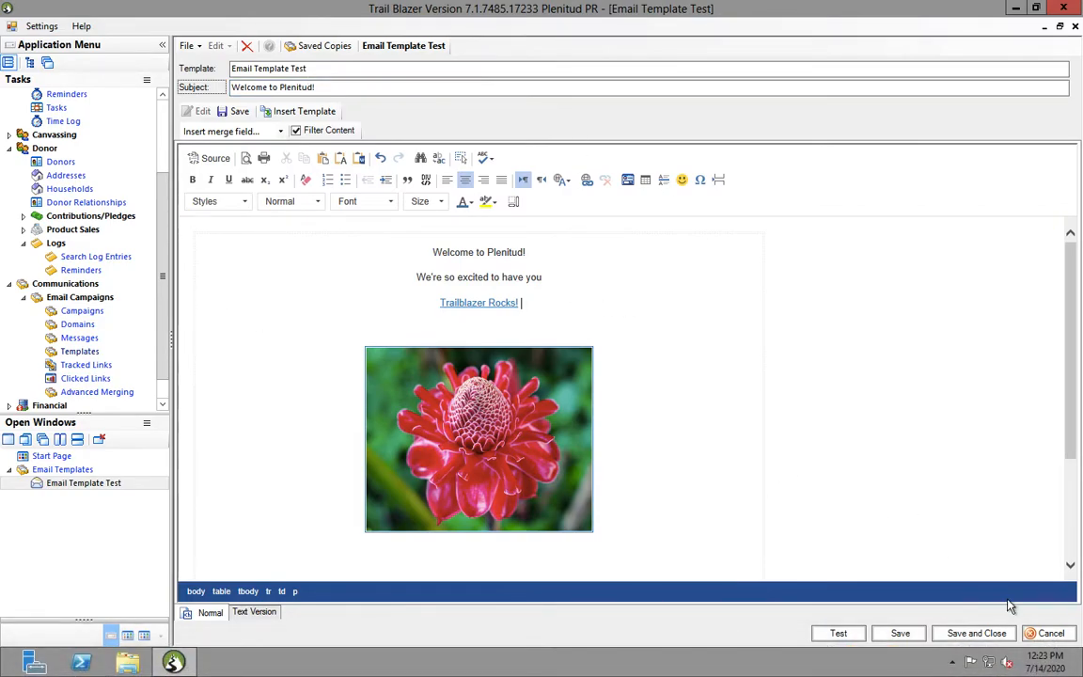
# Save and close the template, find row 93 'Email Template Test', and collapse Email Campaigns
pyautogui.click(988, 639)
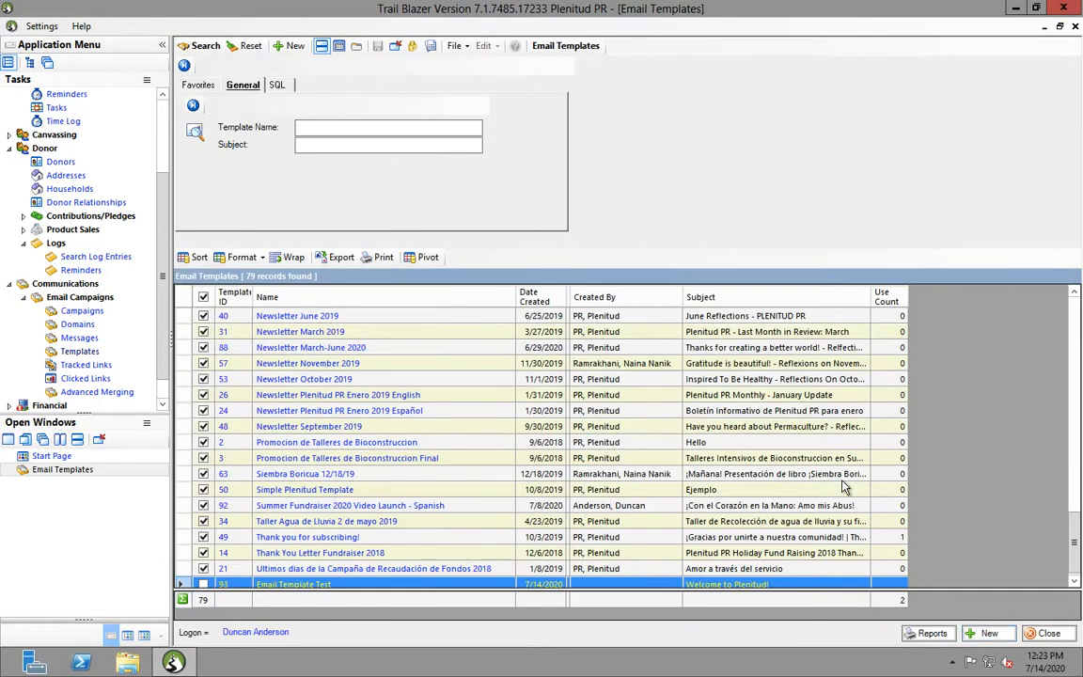
pyautogui.scroll(-1, 1078, 534)
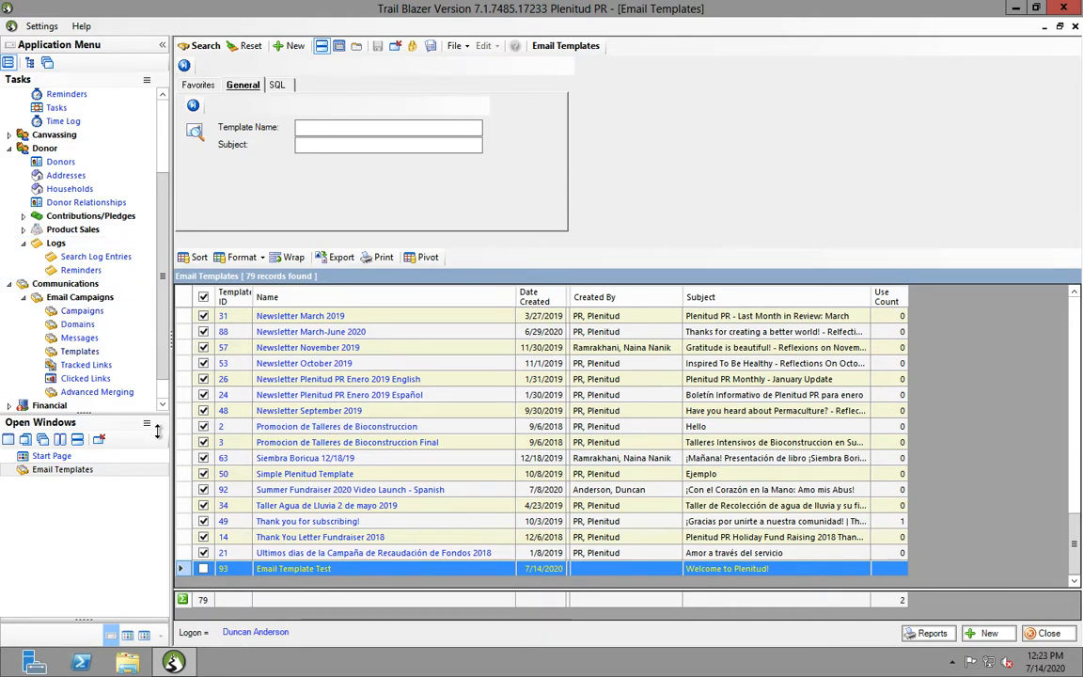
pyautogui.click(26, 298)
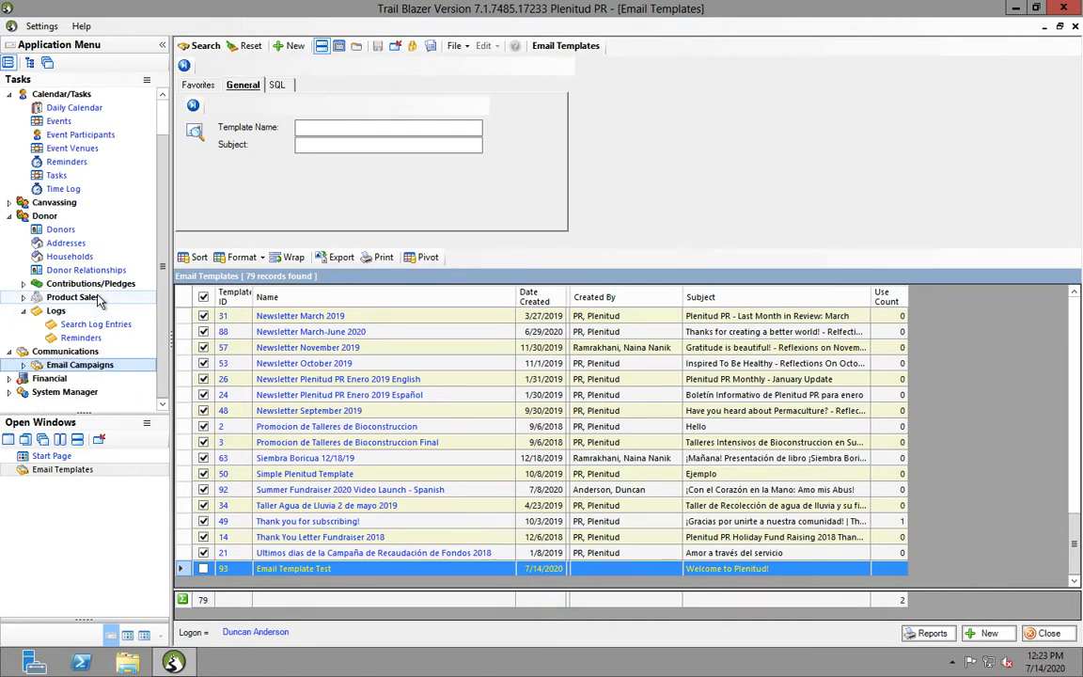
# Search donors by Contact Language English and load the top 5,000 results (1,288 found)
pyautogui.click(83, 234)
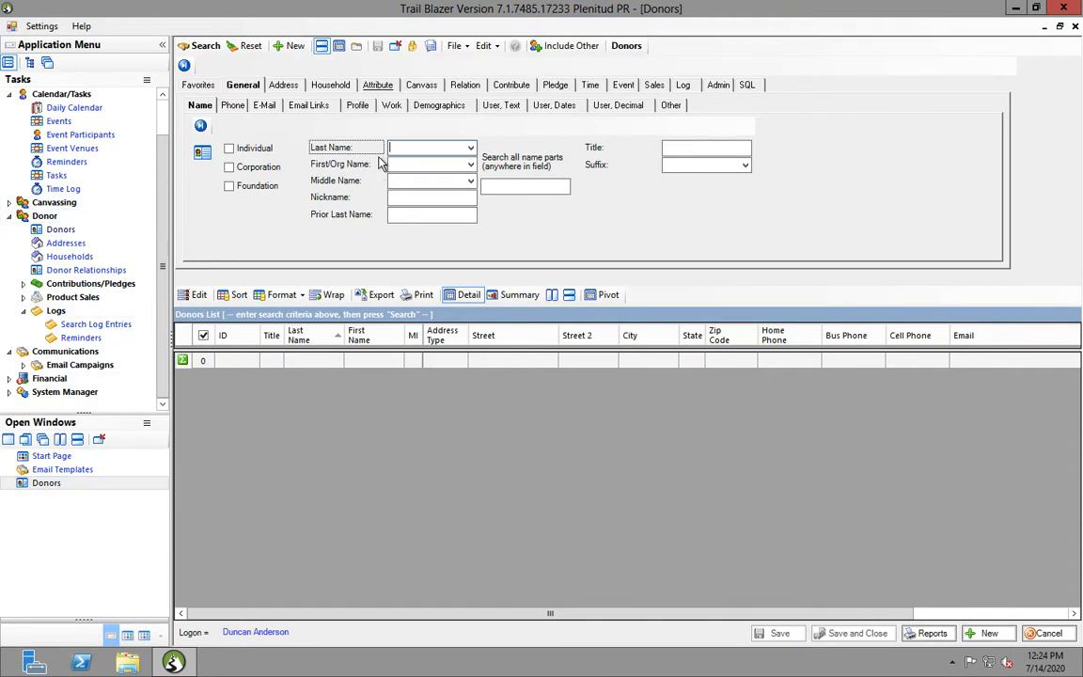
pyautogui.click(376, 86)
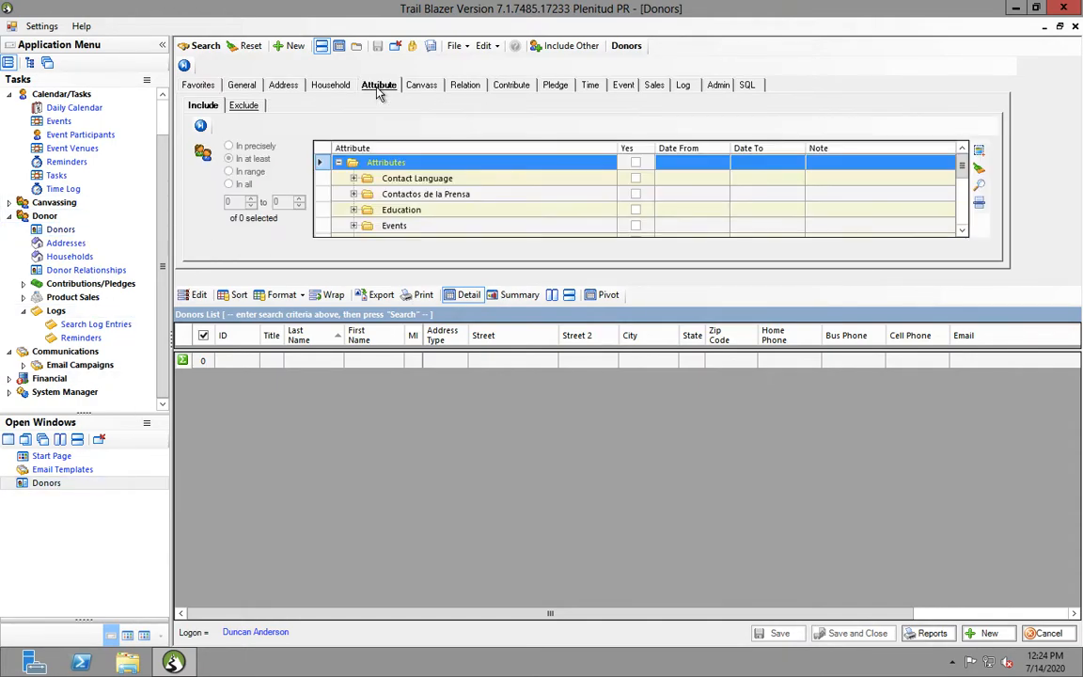
pyautogui.click(354, 179)
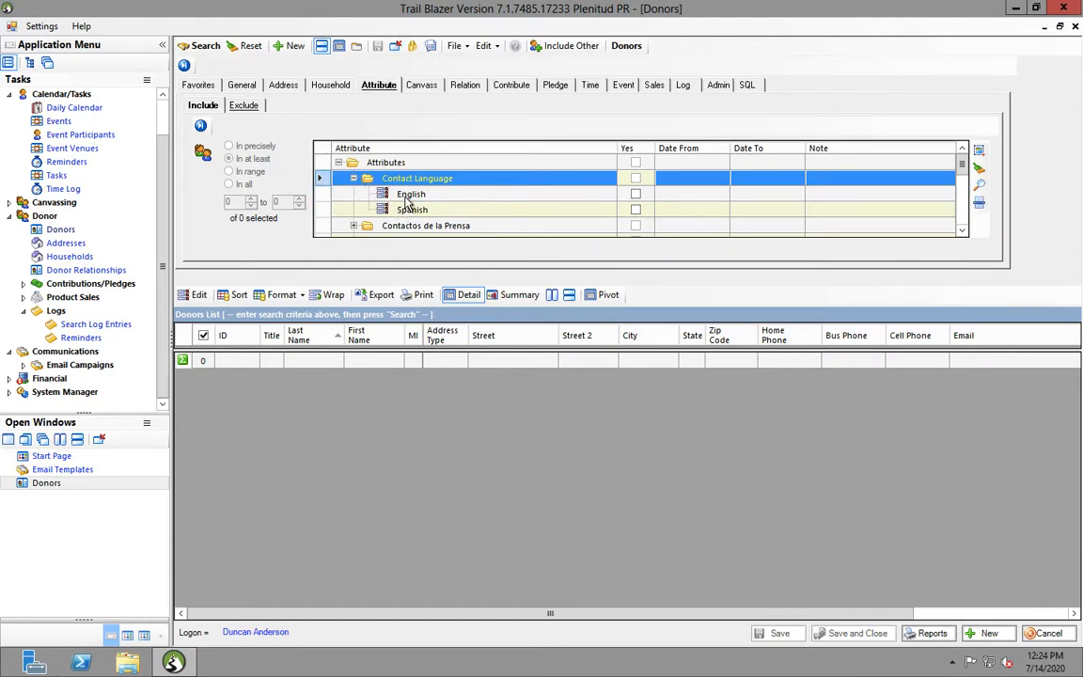
pyautogui.click(637, 196)
pyautogui.click(197, 45)
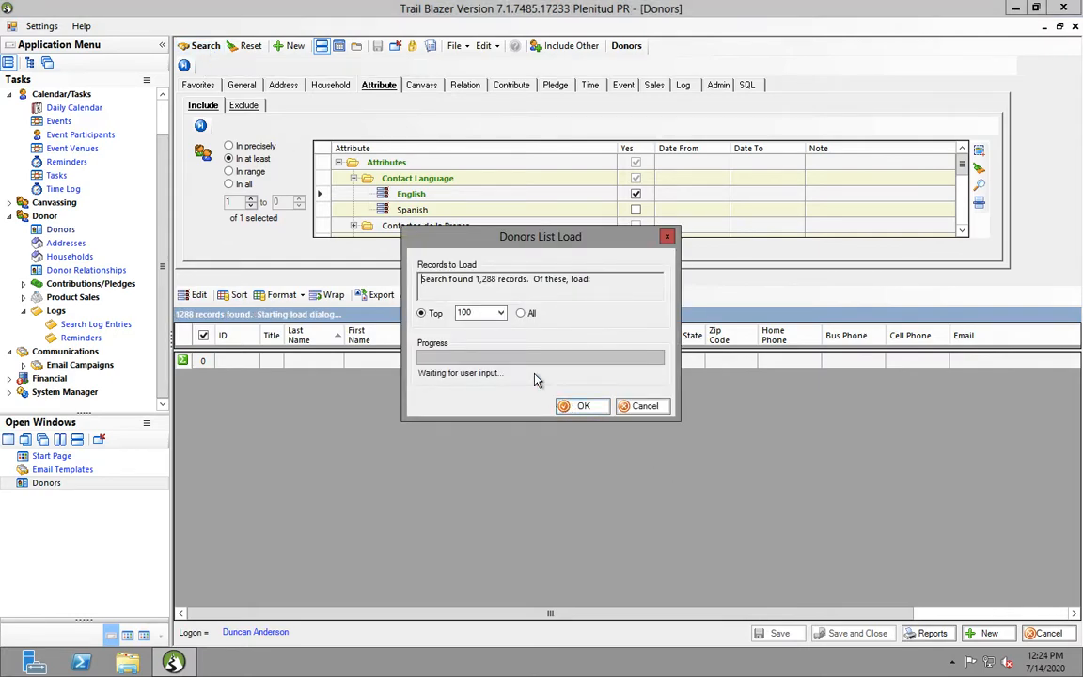
pyautogui.click(500, 314)
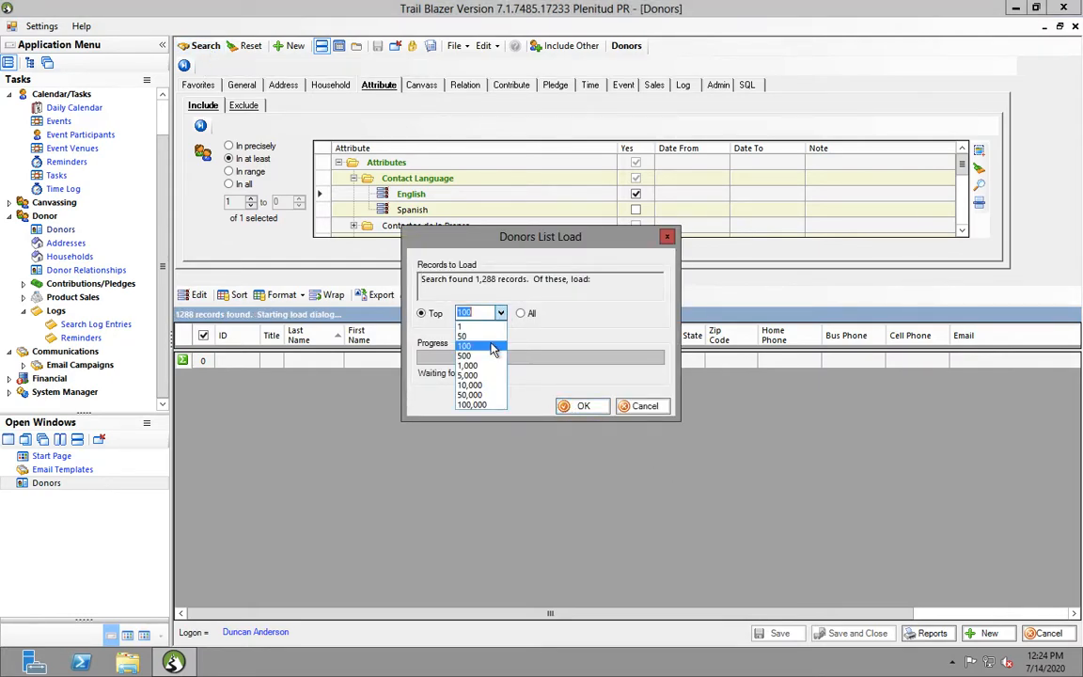
pyautogui.click(480, 379)
pyautogui.click(583, 407)
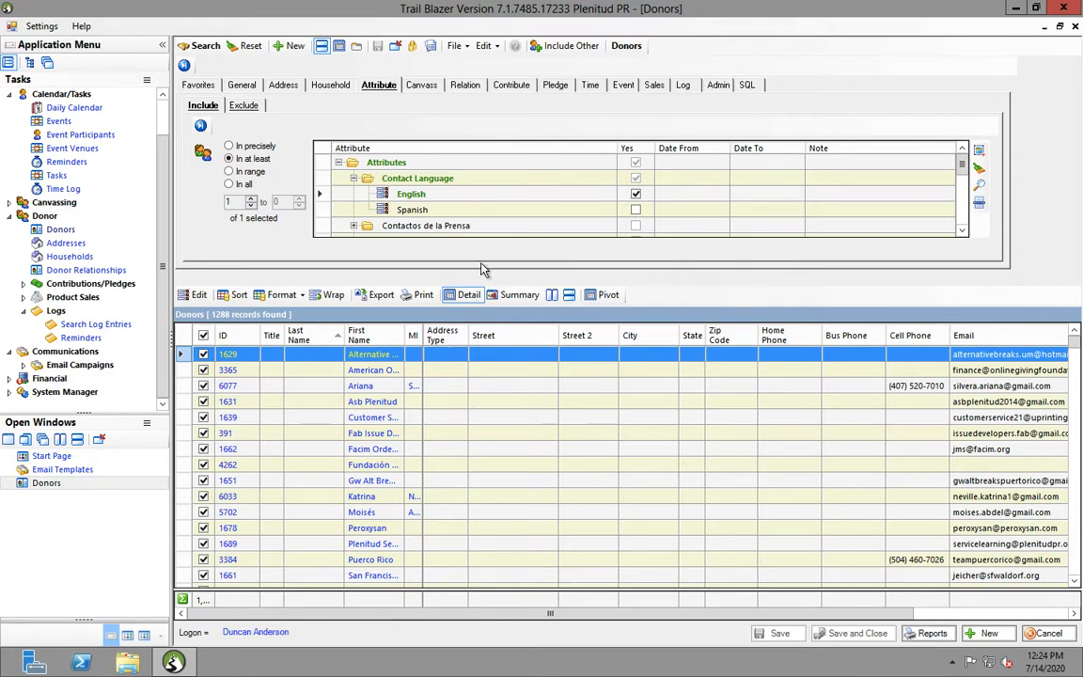
# Start a mass email to the loaded donors and name the campaign 'Email Campaign Test'
pyautogui.click(467, 49)
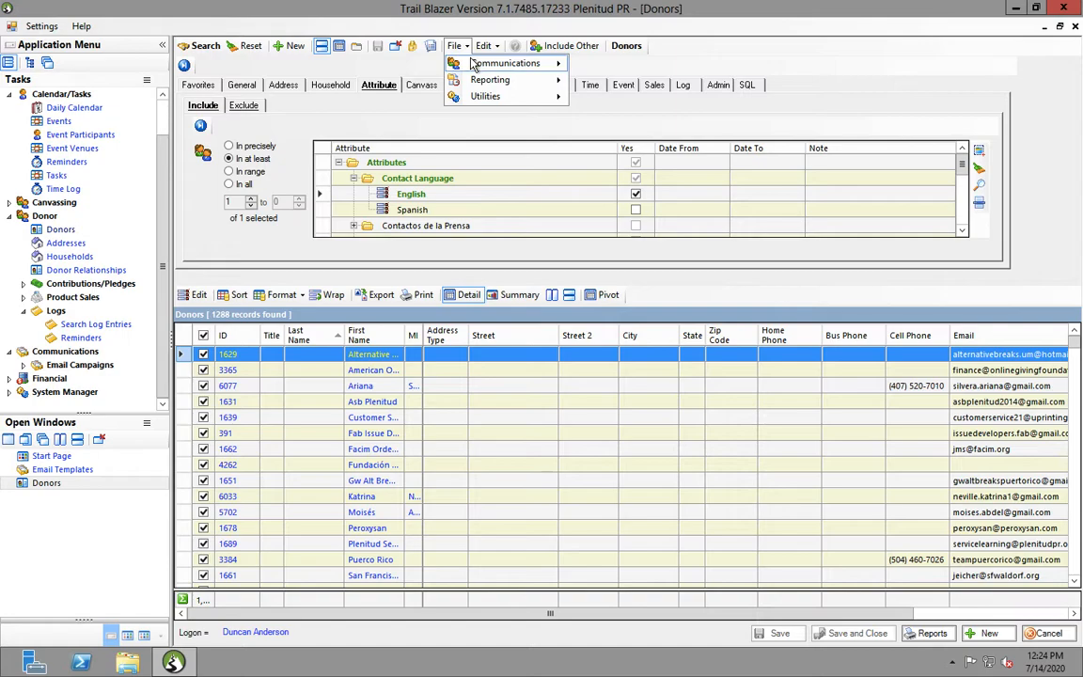
pyautogui.moveTo(527, 63)
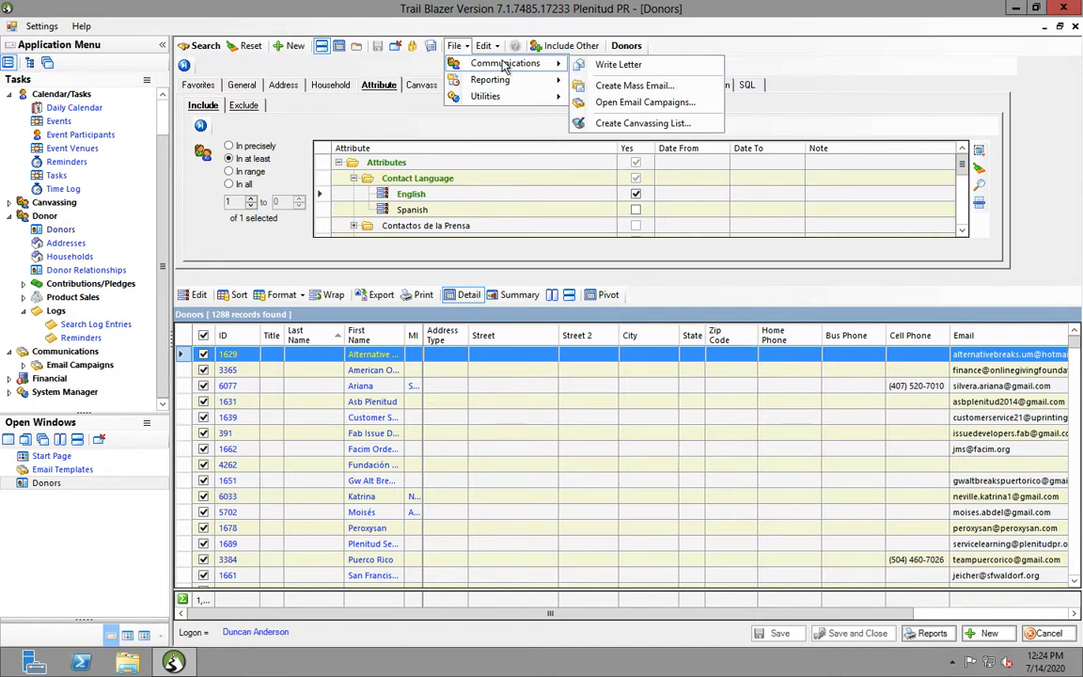
pyautogui.click(620, 86)
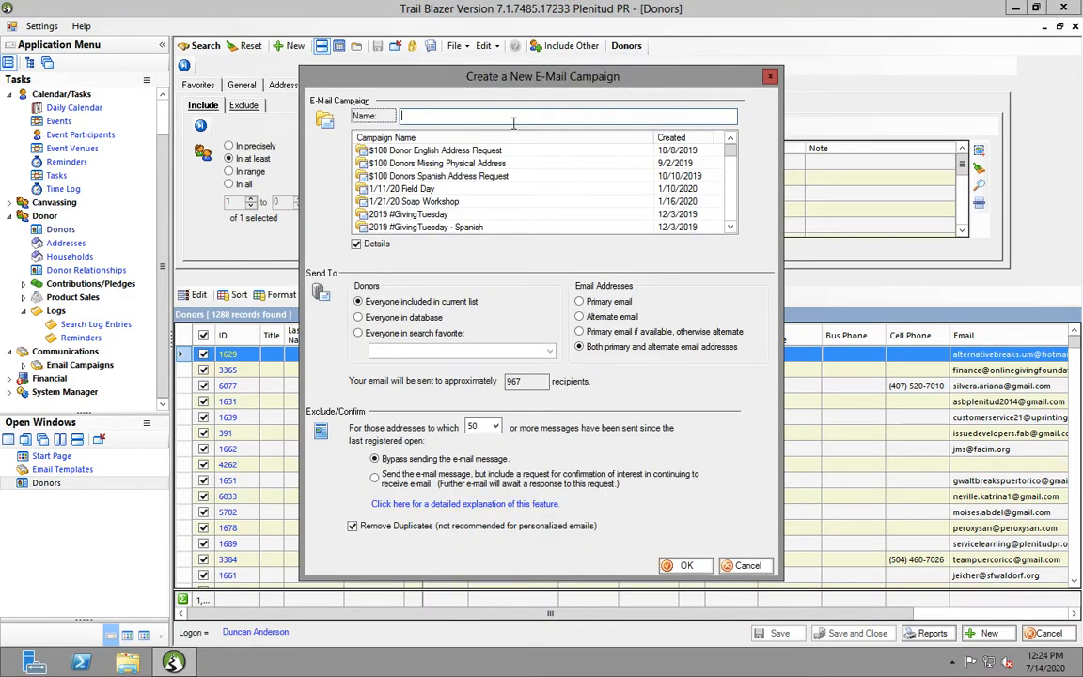
pyautogui.write('Email Cam')
pyautogui.write('pga')
pyautogui.write('ign Test')
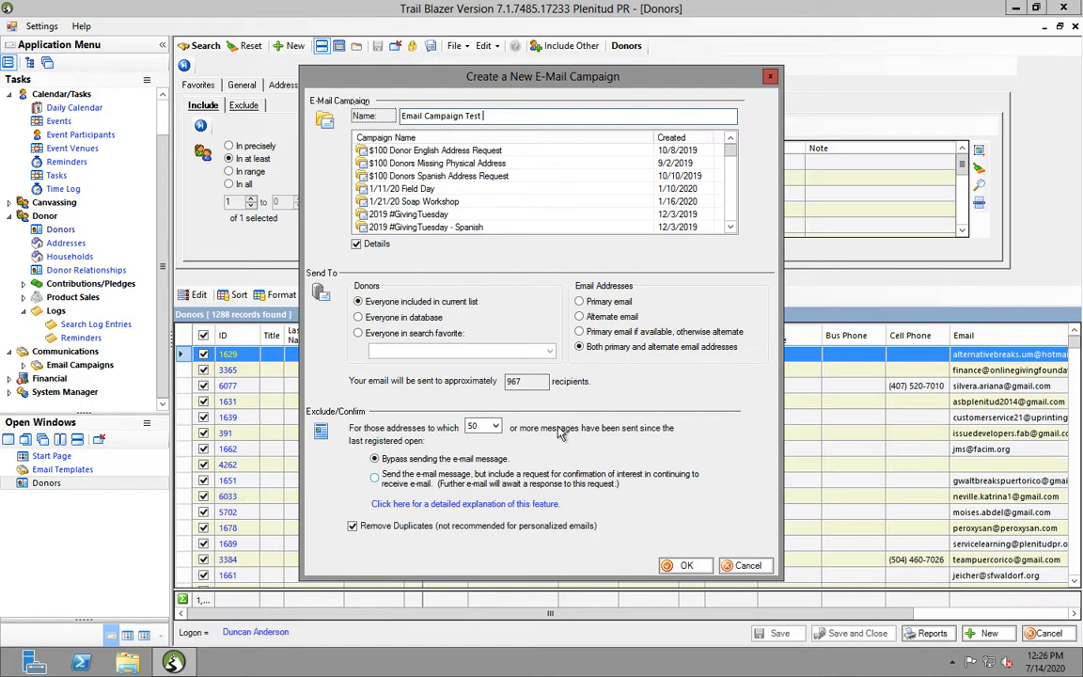
# Keep the Exclude/Confirm threshold at 50, request confirmation, and create the 1,047-recipient campaign
pyautogui.click(486, 426)
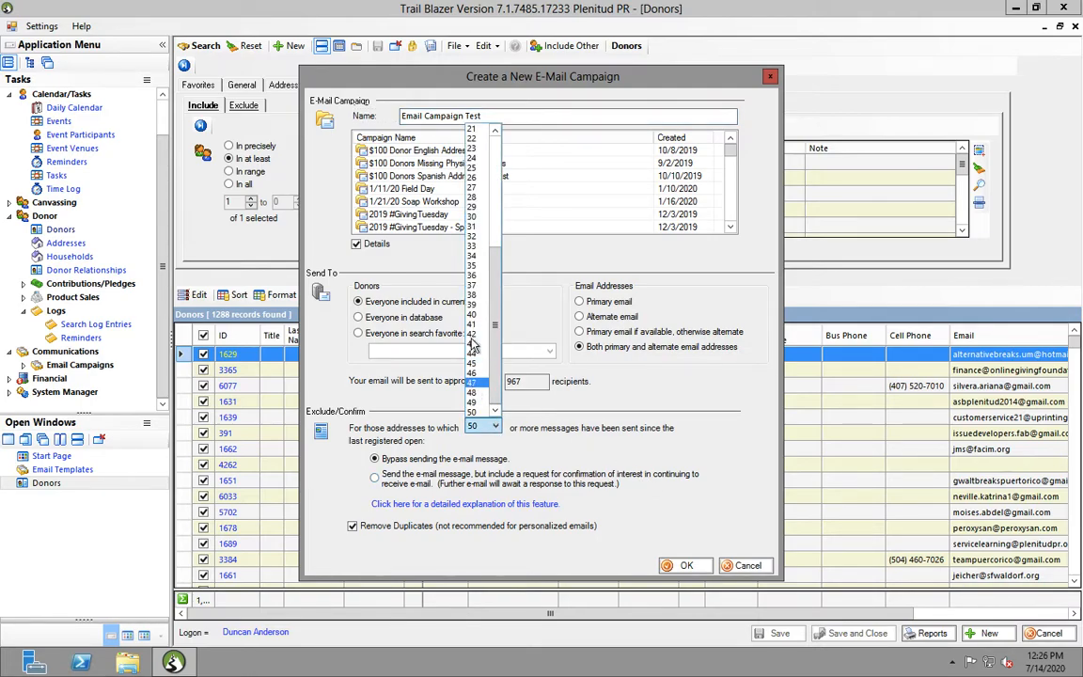
pyautogui.click(556, 481)
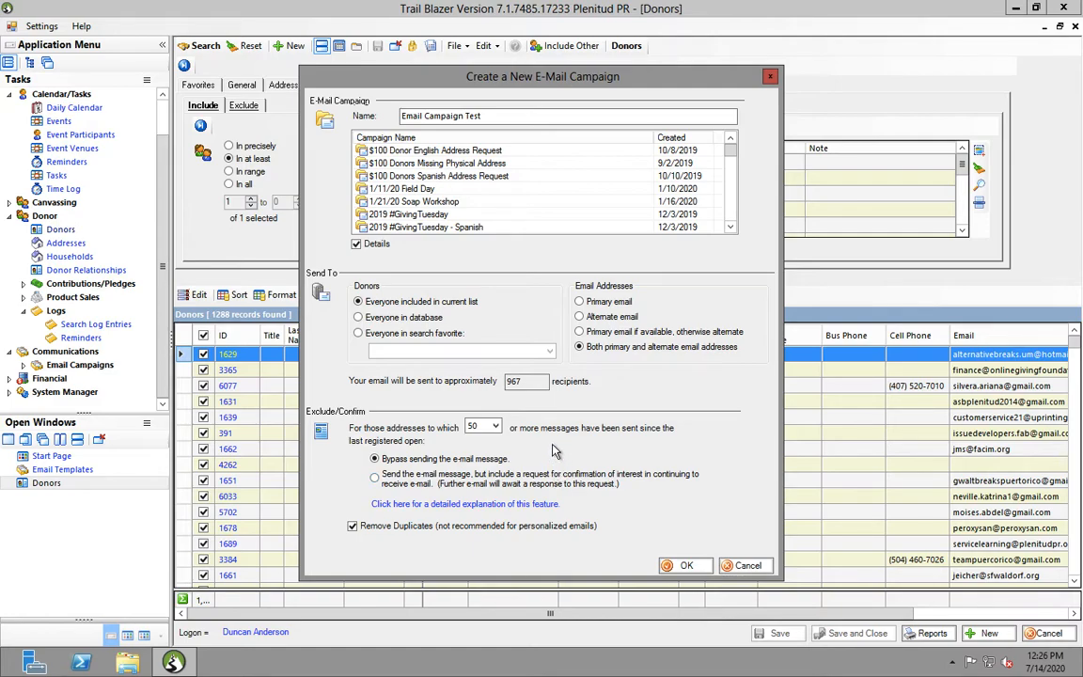
pyautogui.click(374, 480)
pyautogui.click(674, 567)
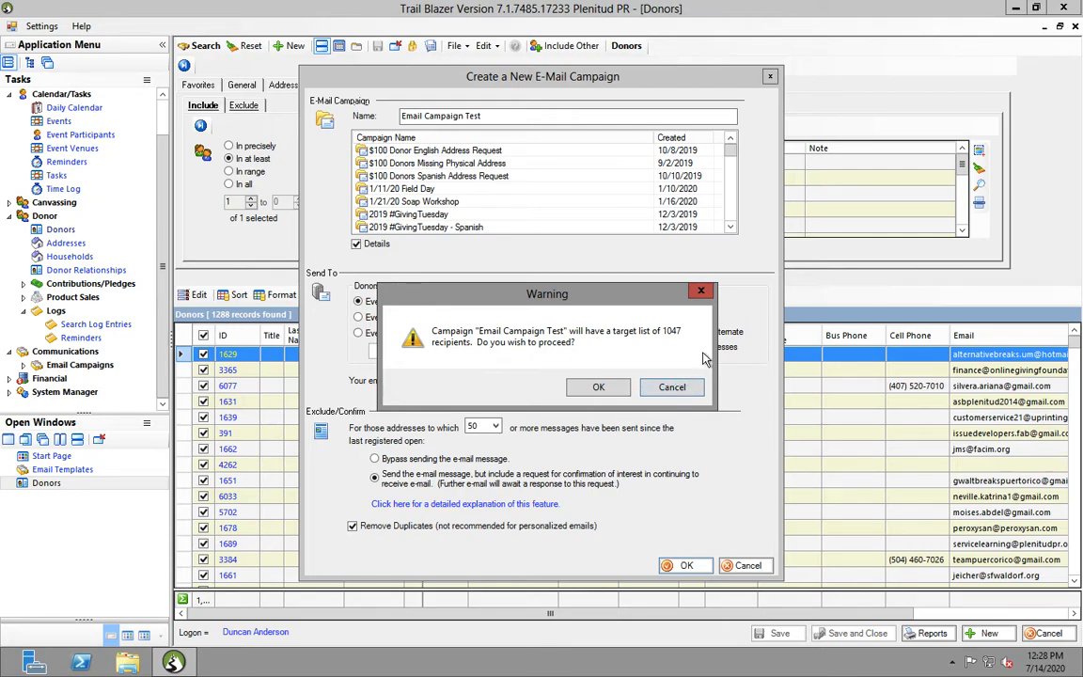
pyautogui.click(593, 389)
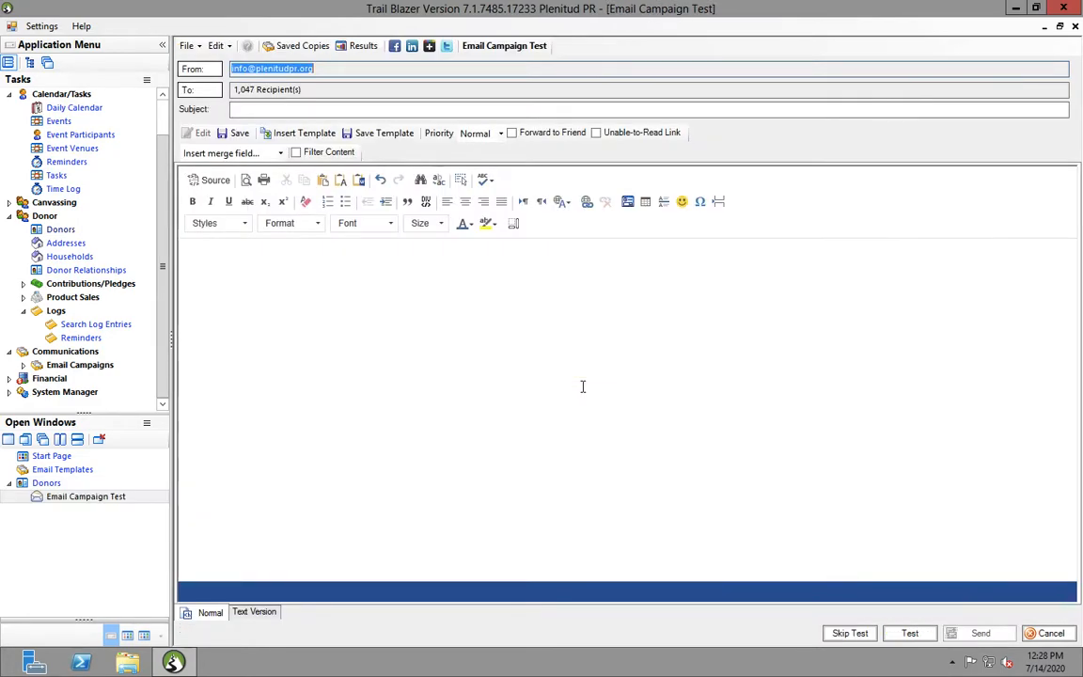
# Insert the saved 'Email Template Test' into the campaign message, replacing its existing content
pyautogui.click(412, 310)
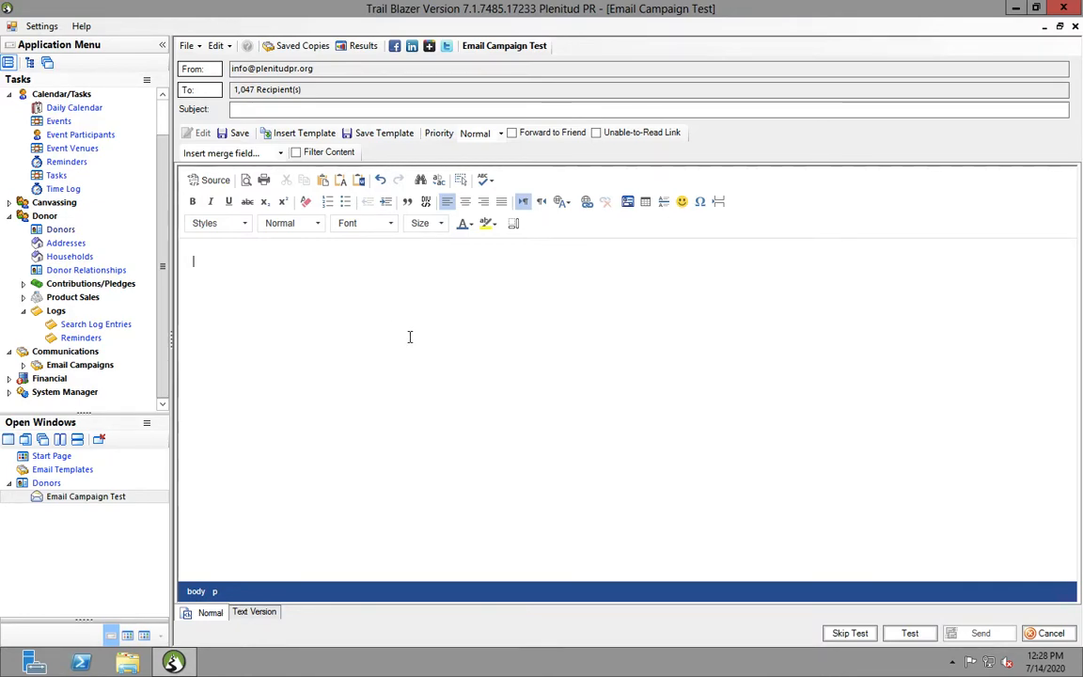
pyautogui.click(316, 137)
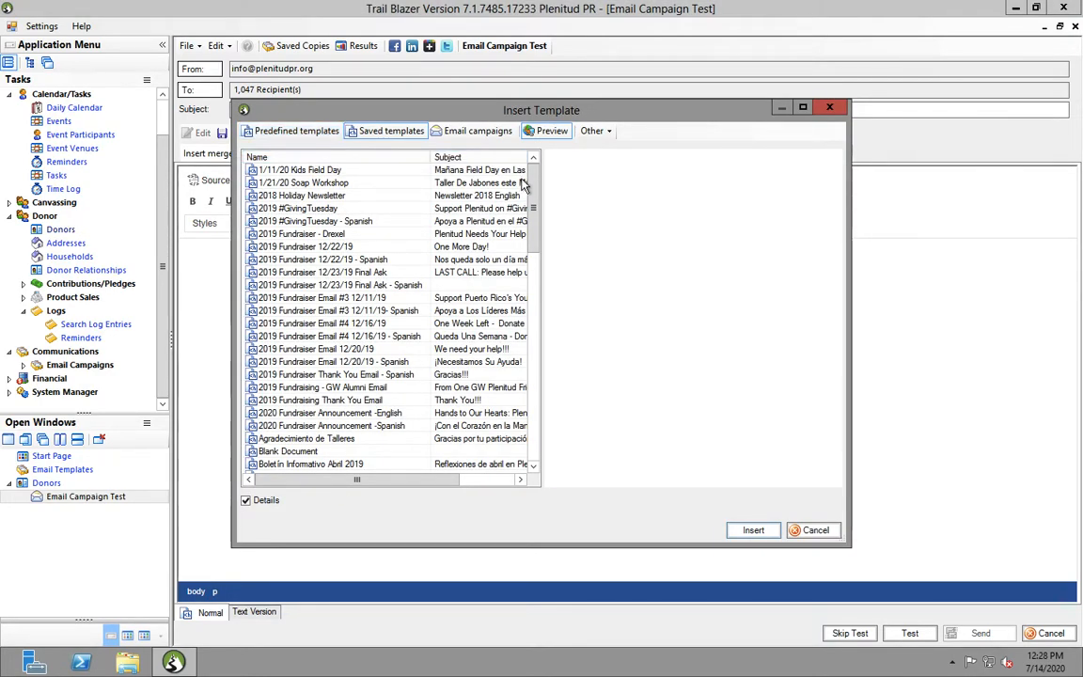
pyautogui.moveTo(530, 188); pyautogui.dragTo(546, 305)
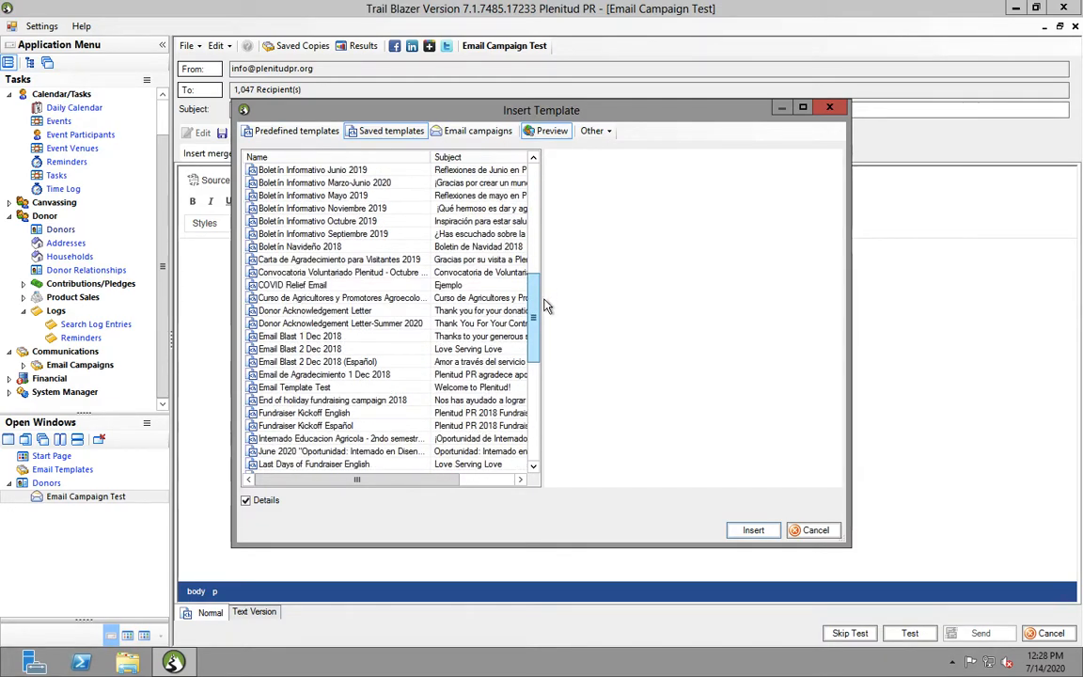
pyautogui.click(293, 389)
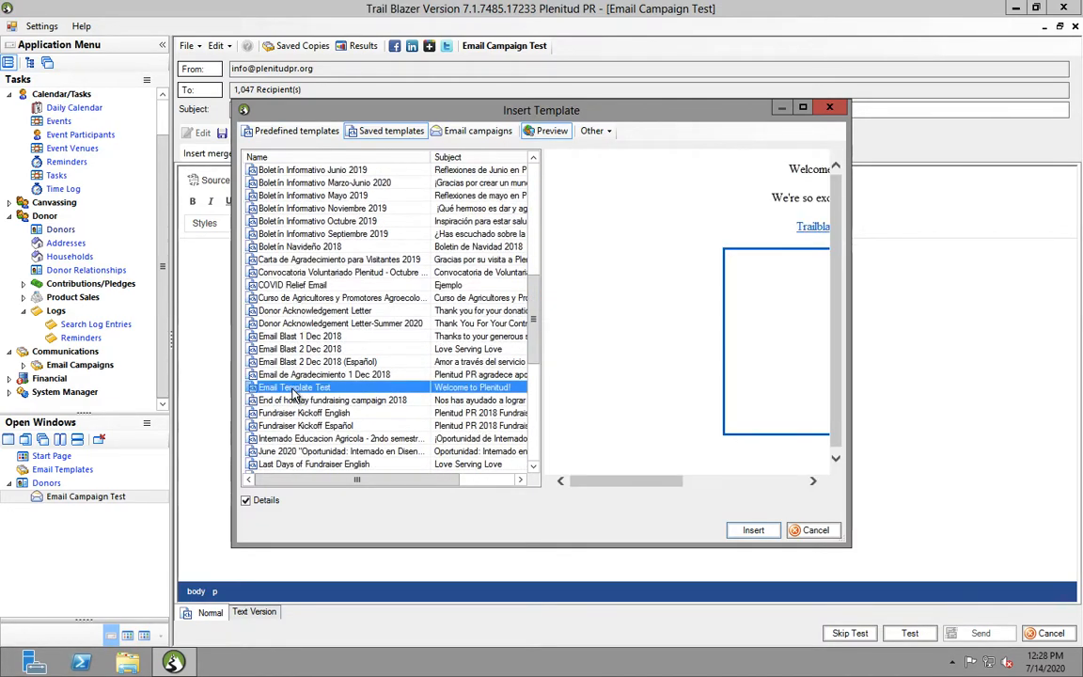
pyautogui.click(753, 532)
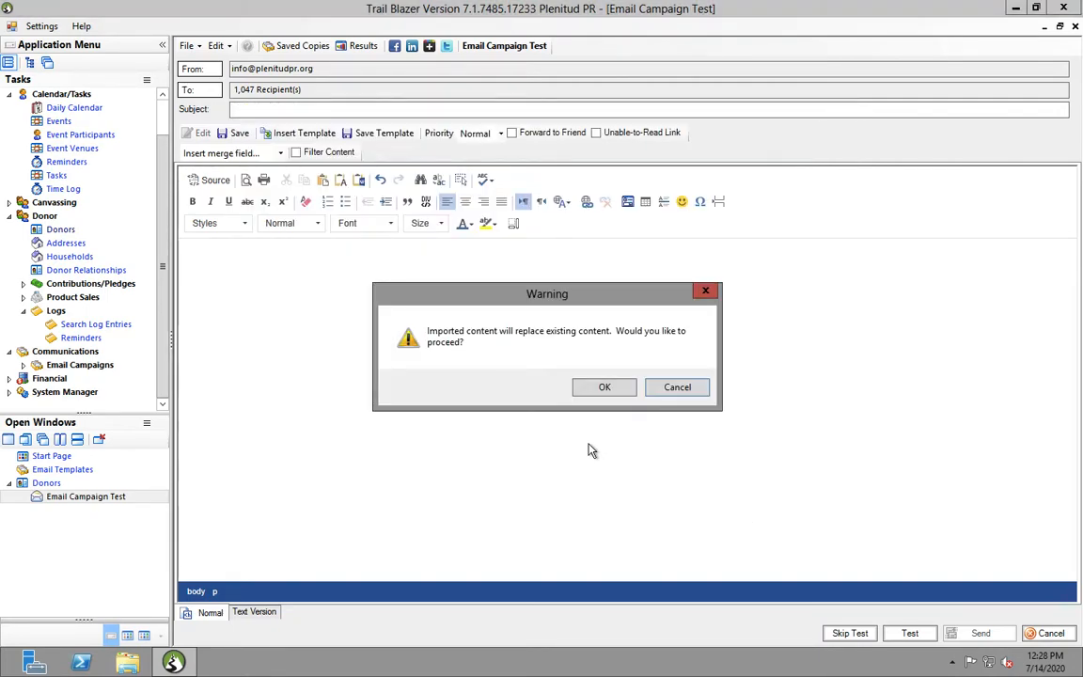
pyautogui.click(608, 387)
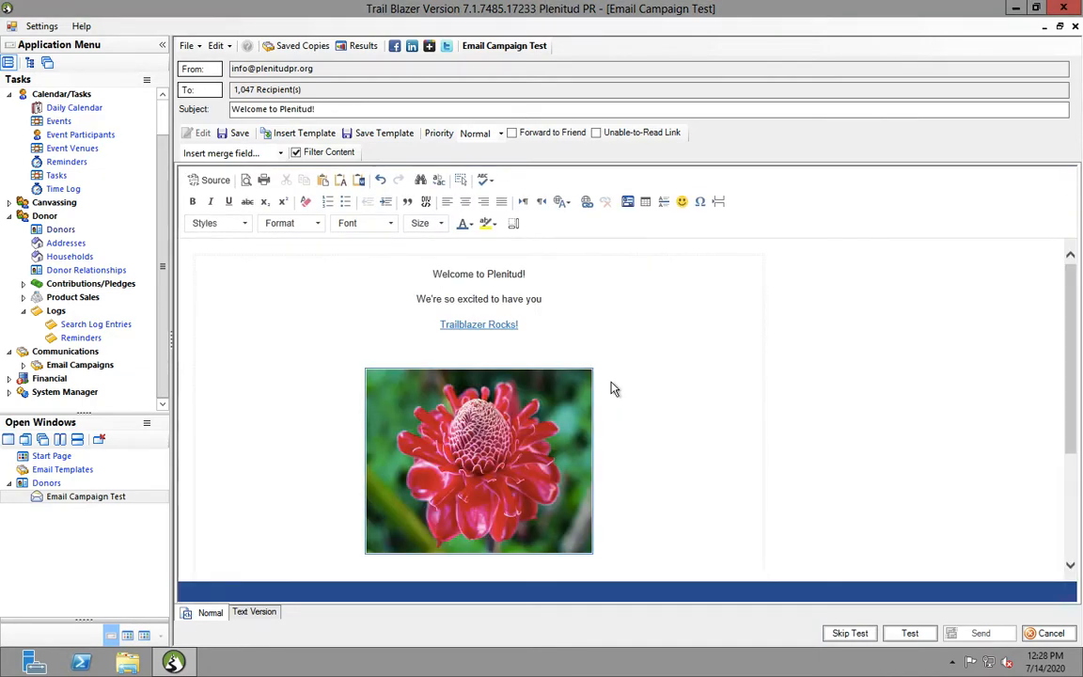
pyautogui.moveTo(1073, 334); pyautogui.dragTo(1069, 278)
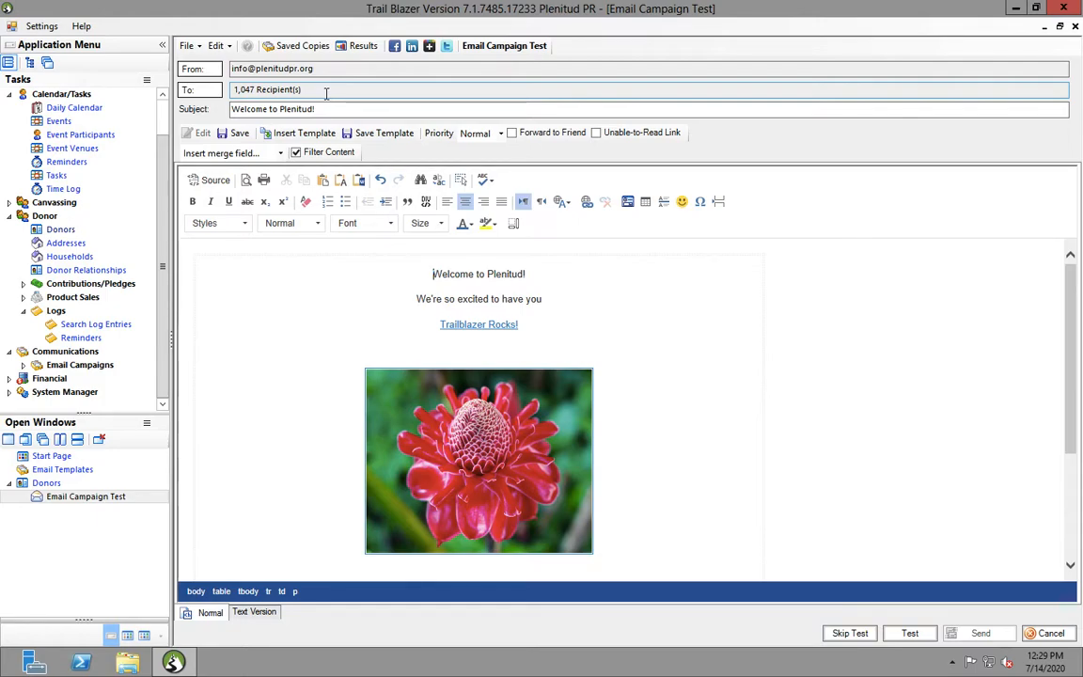
# In Mail Properties, replace 'info' with the staff member's own name in both the From and Reply addresses
pyautogui.click(210, 71)
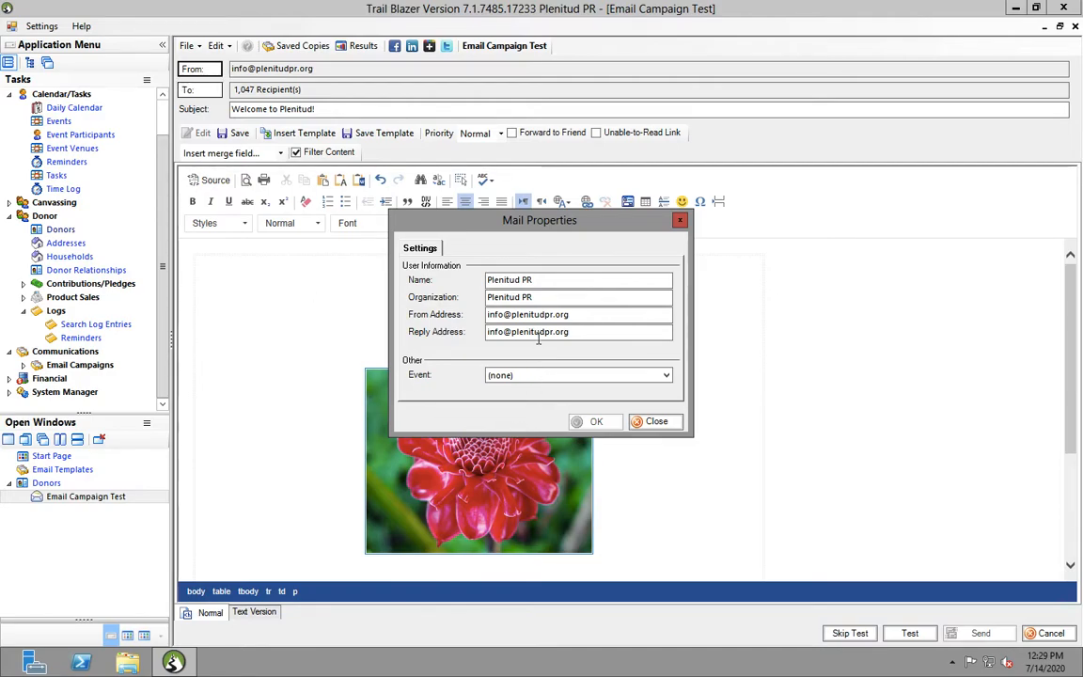
pyautogui.moveTo(506, 315); pyautogui.dragTo(476, 323)
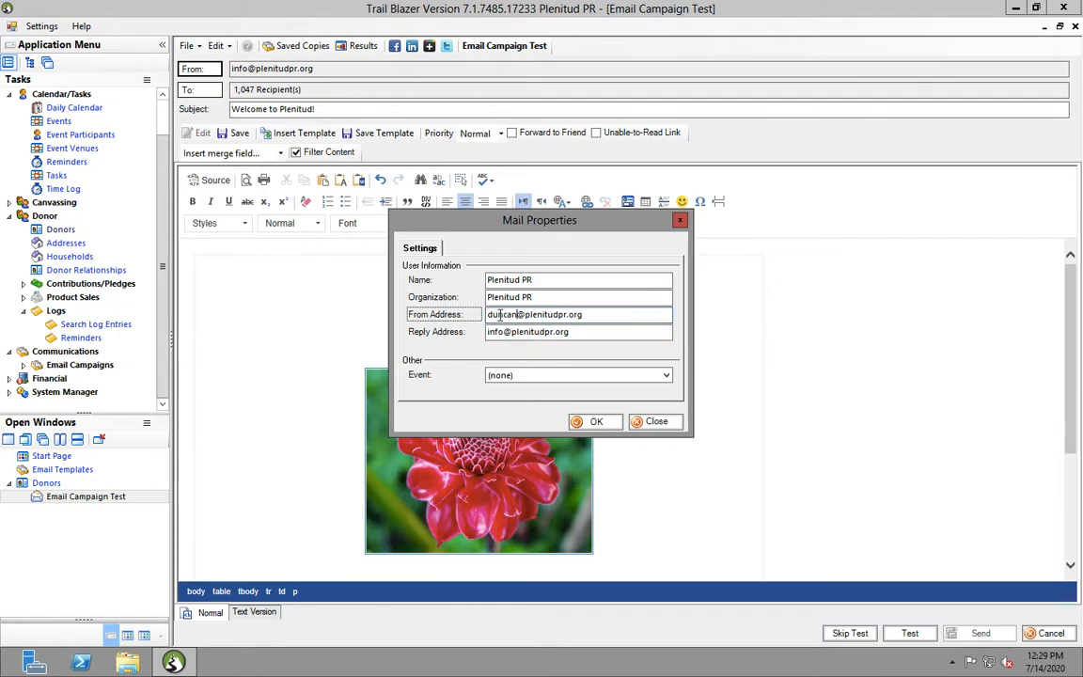
pyautogui.click(505, 332)
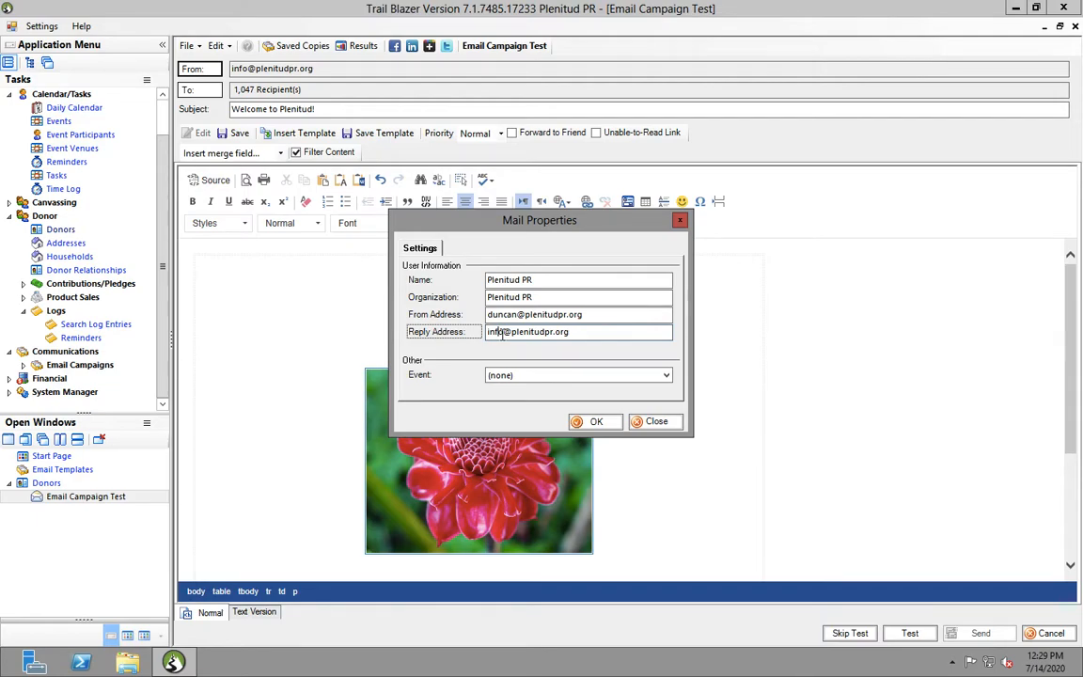
pyautogui.click(580, 333)
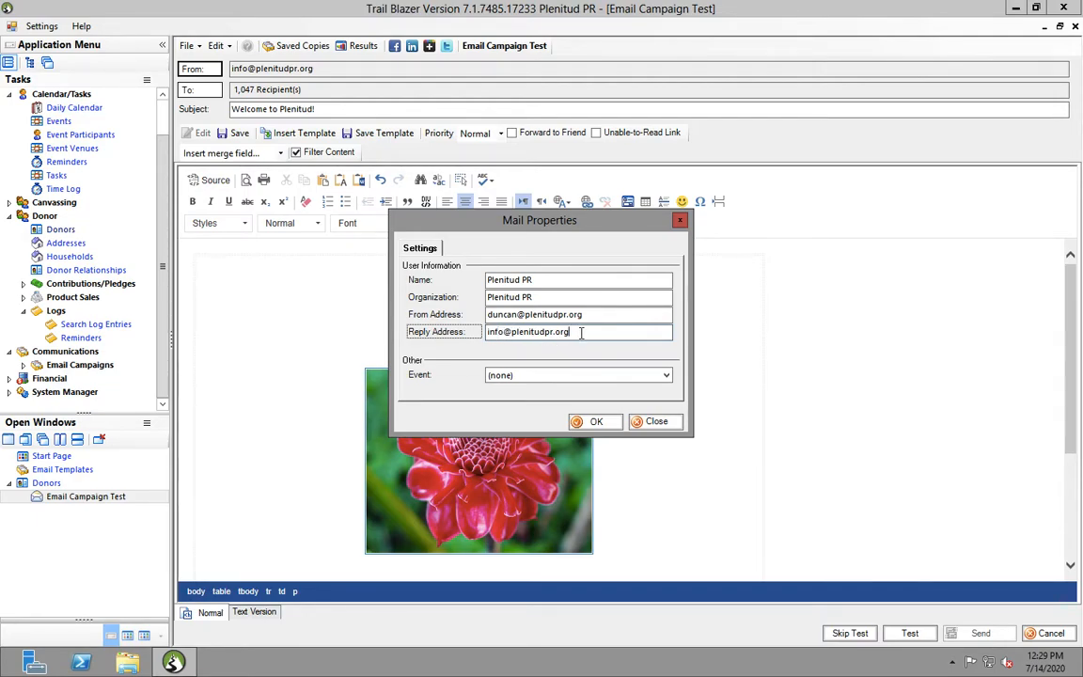
pyautogui.doubleClick(500, 333)
pyautogui.write('Du')
pyautogui.press('BackSpace')
pyautogui.press('BackSpace')
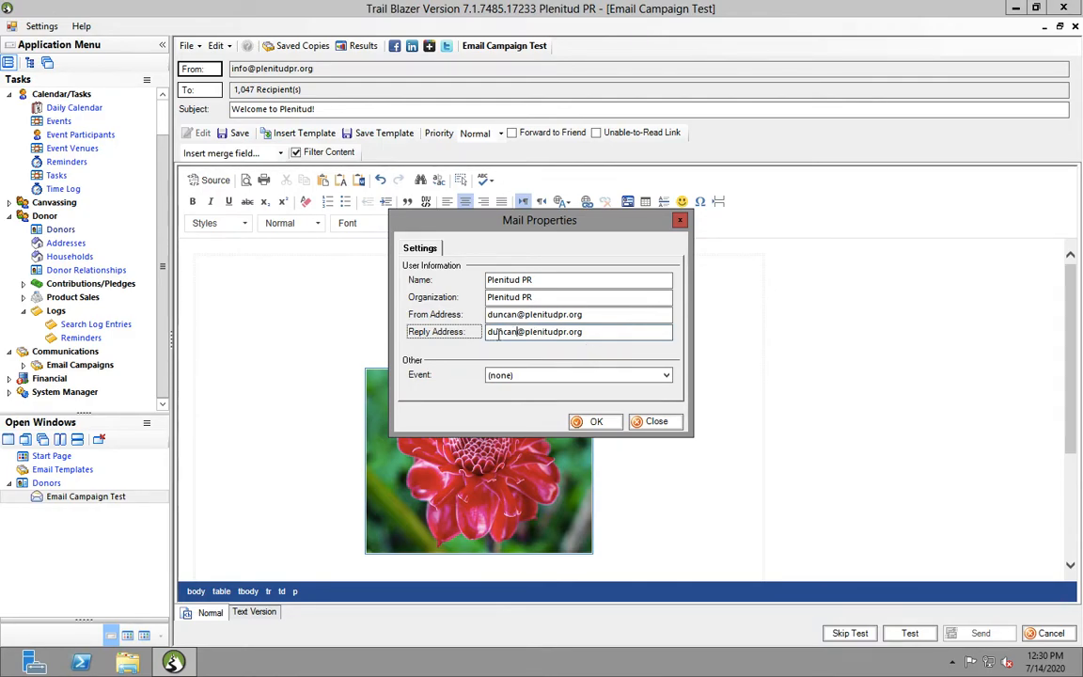
pyautogui.click(594, 424)
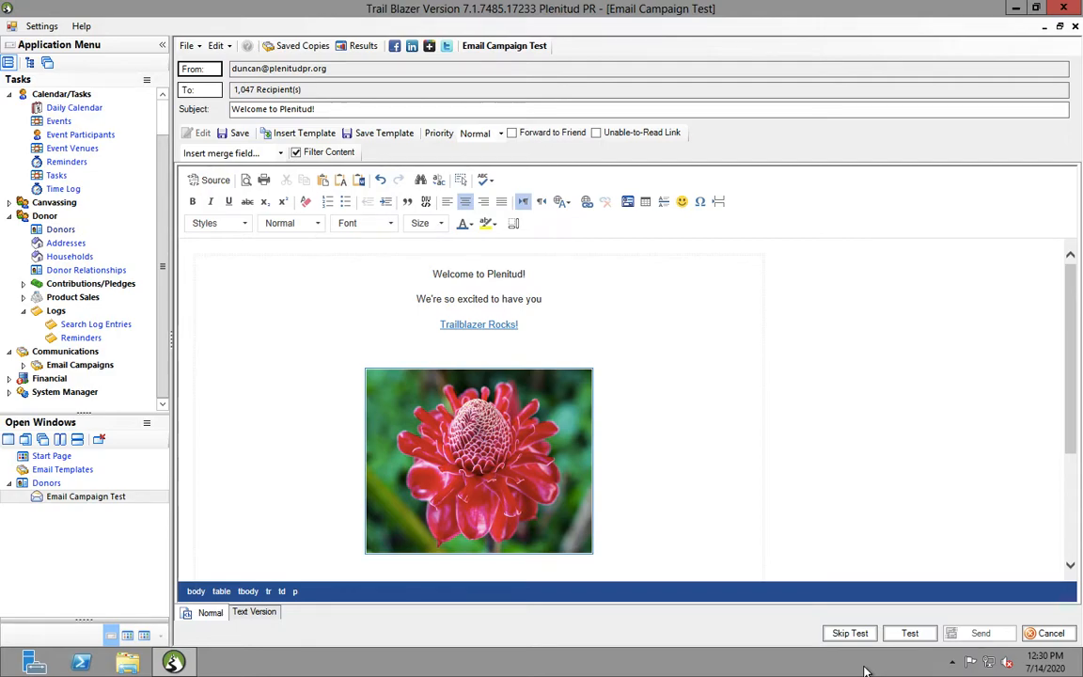
# Start a test send of the campaign and uncheck the first six test recipients
pyautogui.click(914, 634)
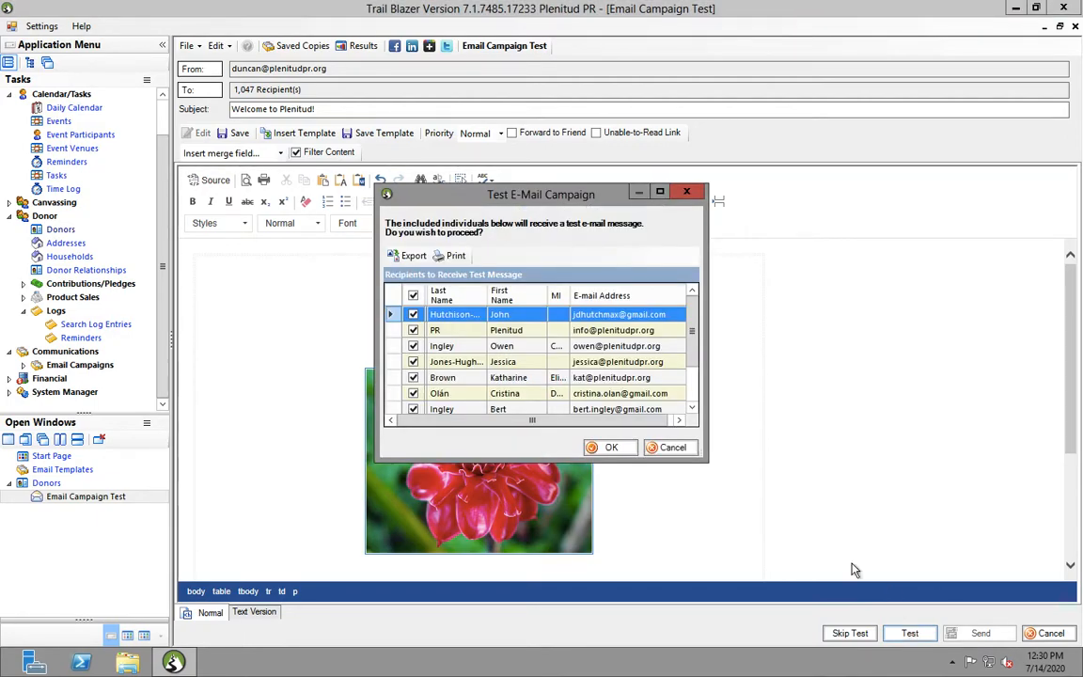
pyautogui.moveTo(695, 340); pyautogui.dragTo(694, 383)
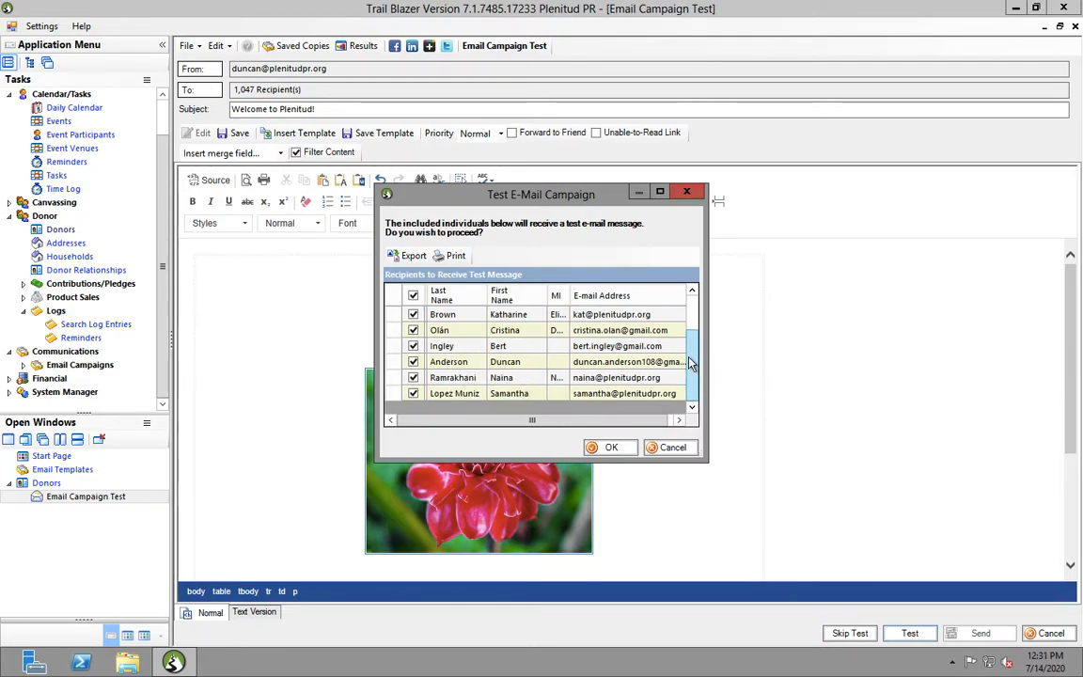
pyautogui.moveTo(695, 367); pyautogui.dragTo(696, 331)
pyautogui.click(412, 314)
pyautogui.click(413, 330)
pyautogui.click(413, 346)
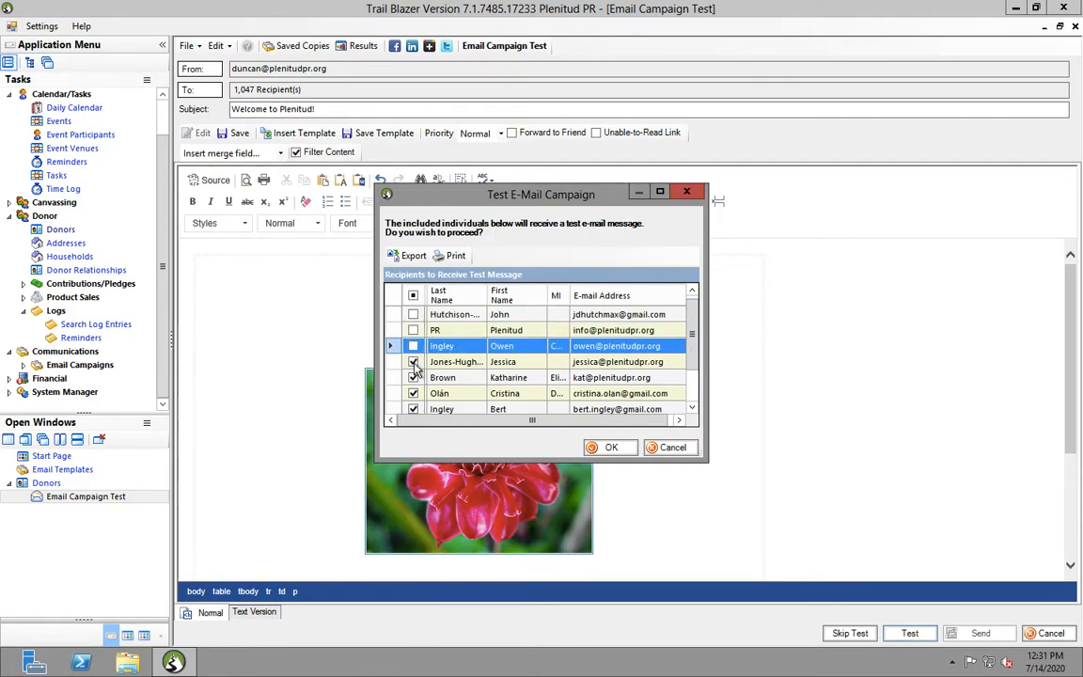
pyautogui.click(413, 362)
pyautogui.click(413, 377)
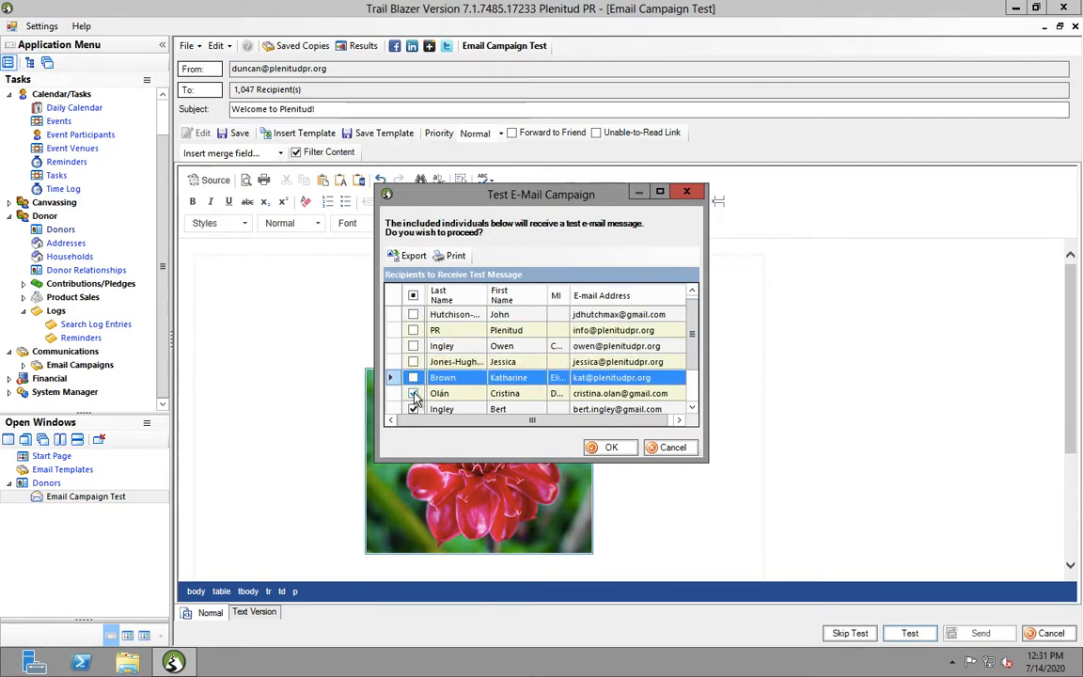
pyautogui.click(412, 393)
# Uncheck the remaining recipients, keep only the tester's own address, and submit the test
pyautogui.click(693, 410)
pyautogui.click(693, 409)
pyautogui.click(693, 409)
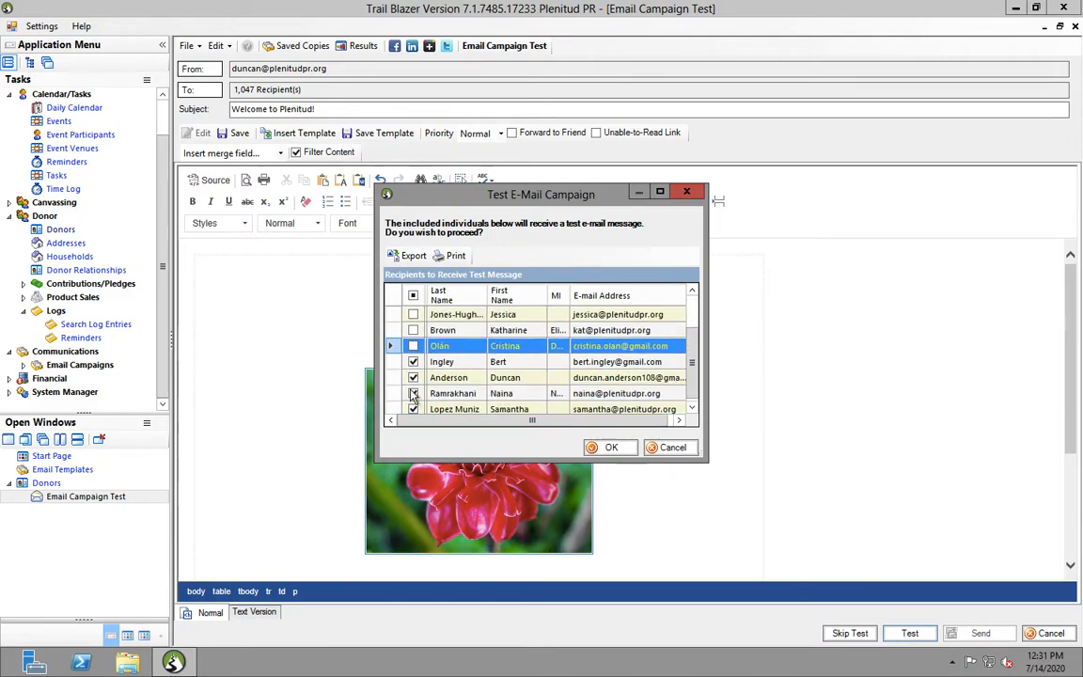
pyautogui.click(413, 362)
pyautogui.click(413, 393)
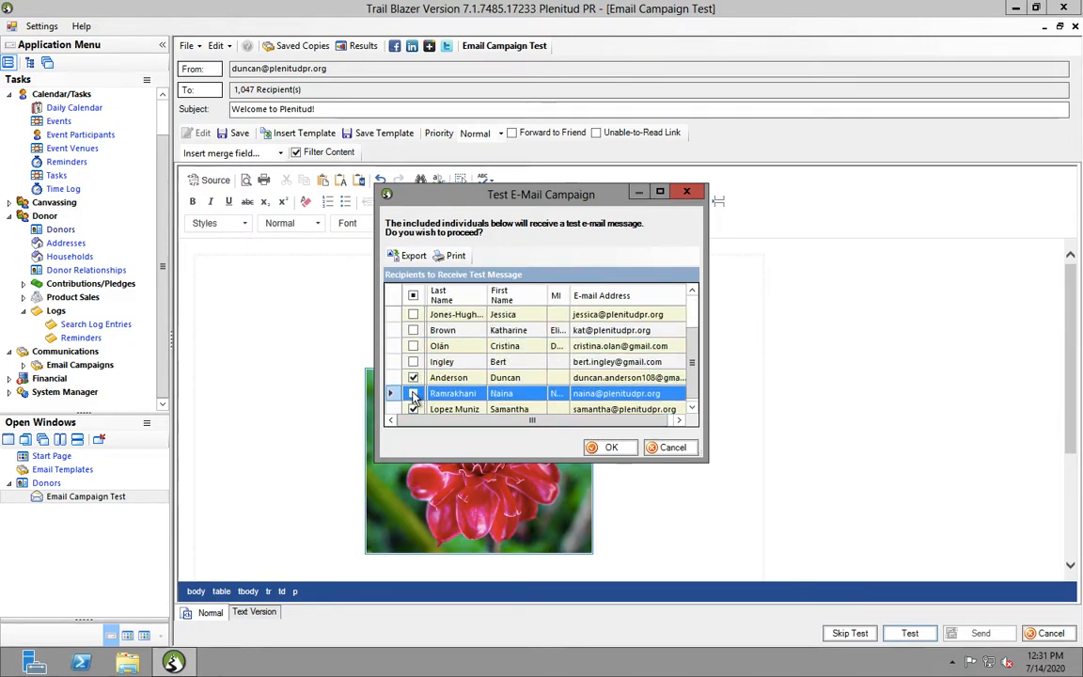
pyautogui.click(413, 409)
pyautogui.click(694, 409)
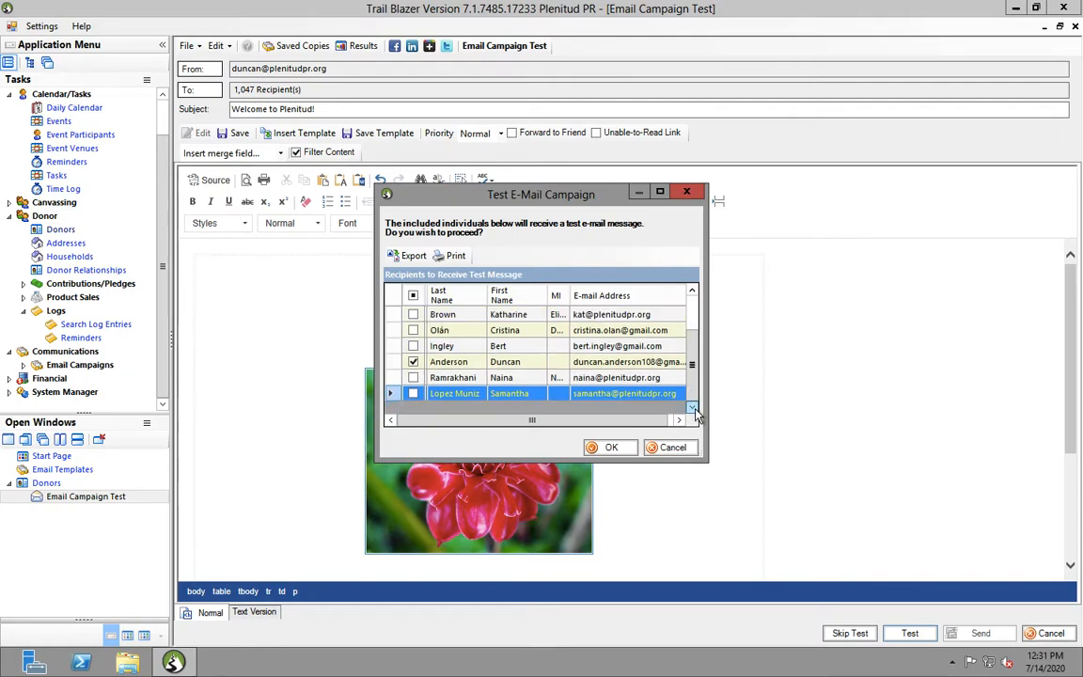
pyautogui.click(414, 362)
pyautogui.click(624, 450)
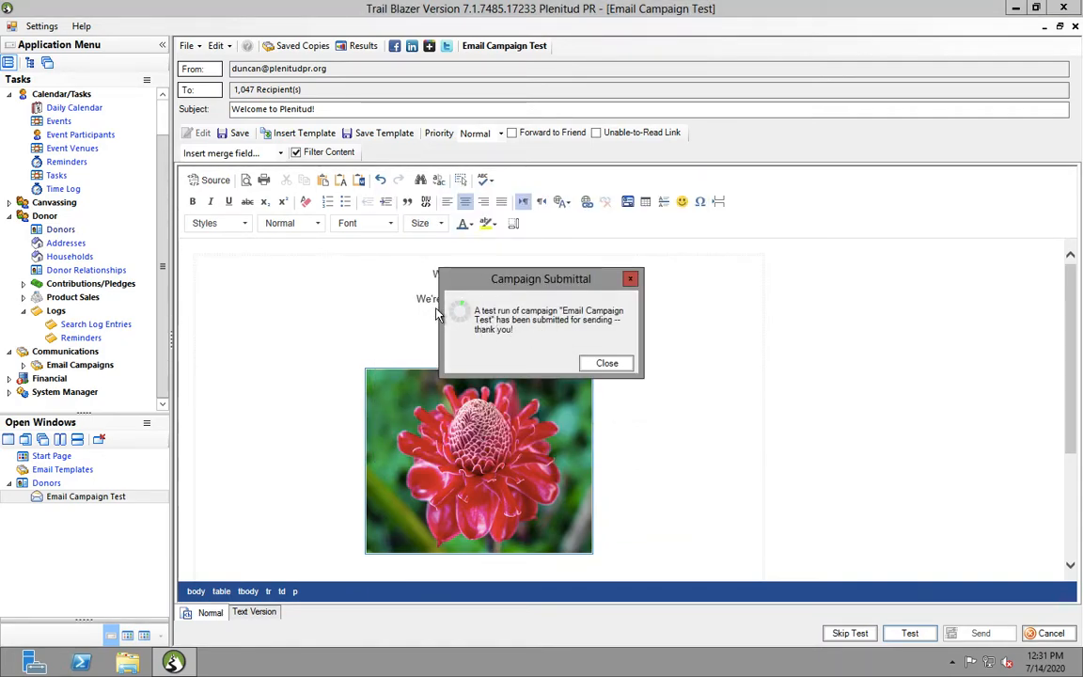
pyautogui.moveTo(343, 7)
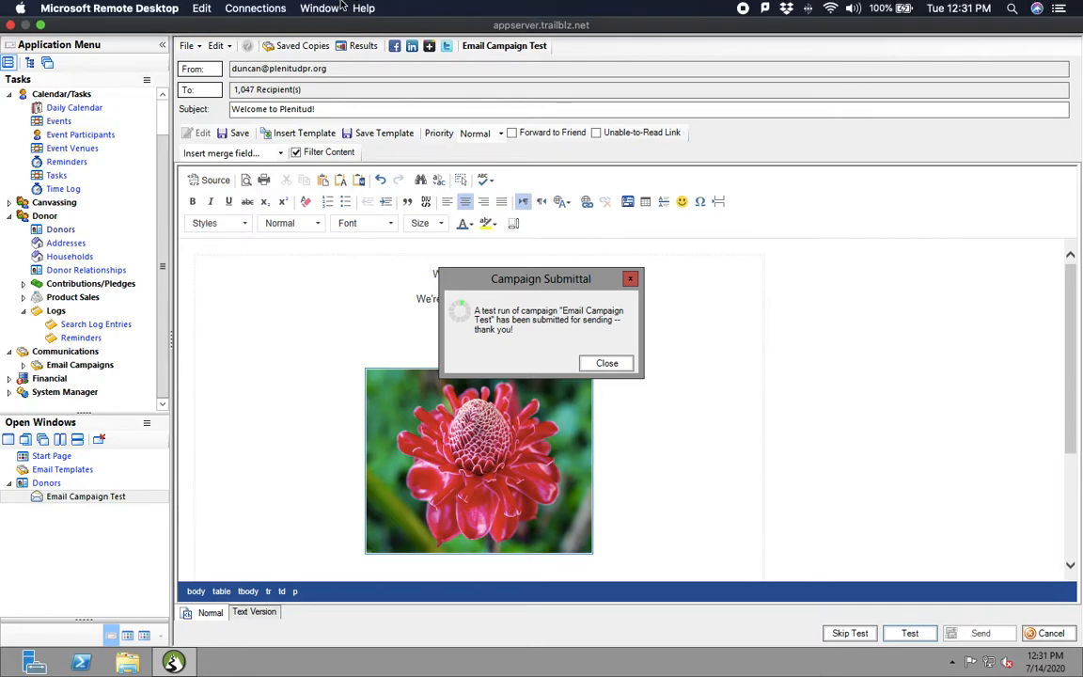
# Open the 'Welcome to Plenitud! [Test 1]' message in the Gmail inbox on the Mac
pyautogui.click(40, 25)
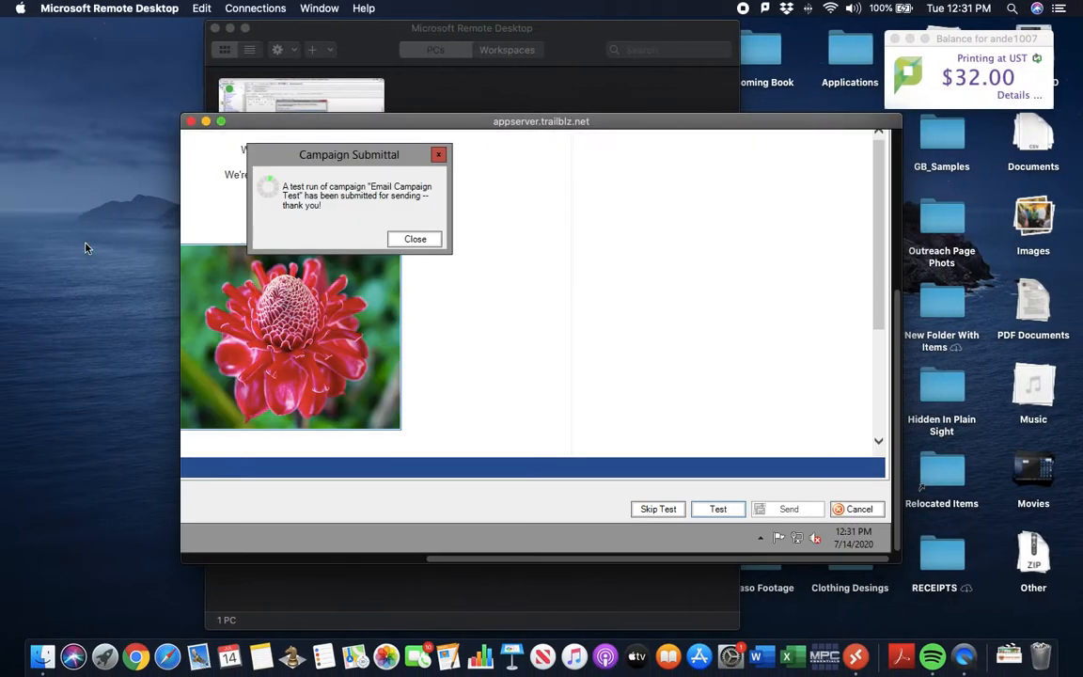
pyautogui.click(132, 664)
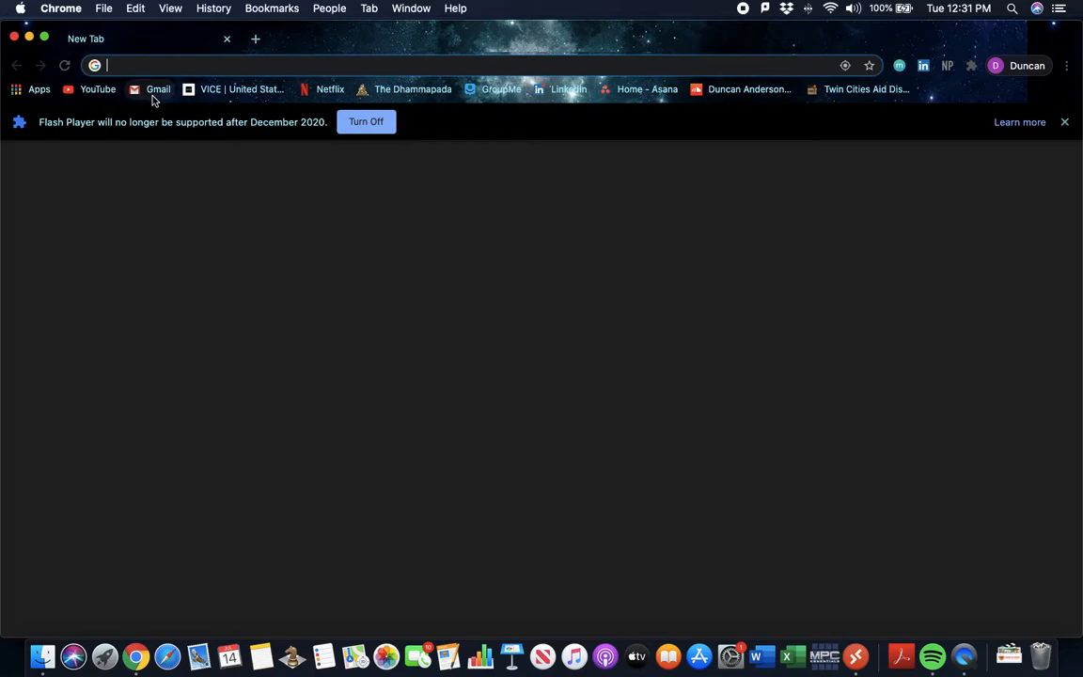
pyautogui.click(152, 94)
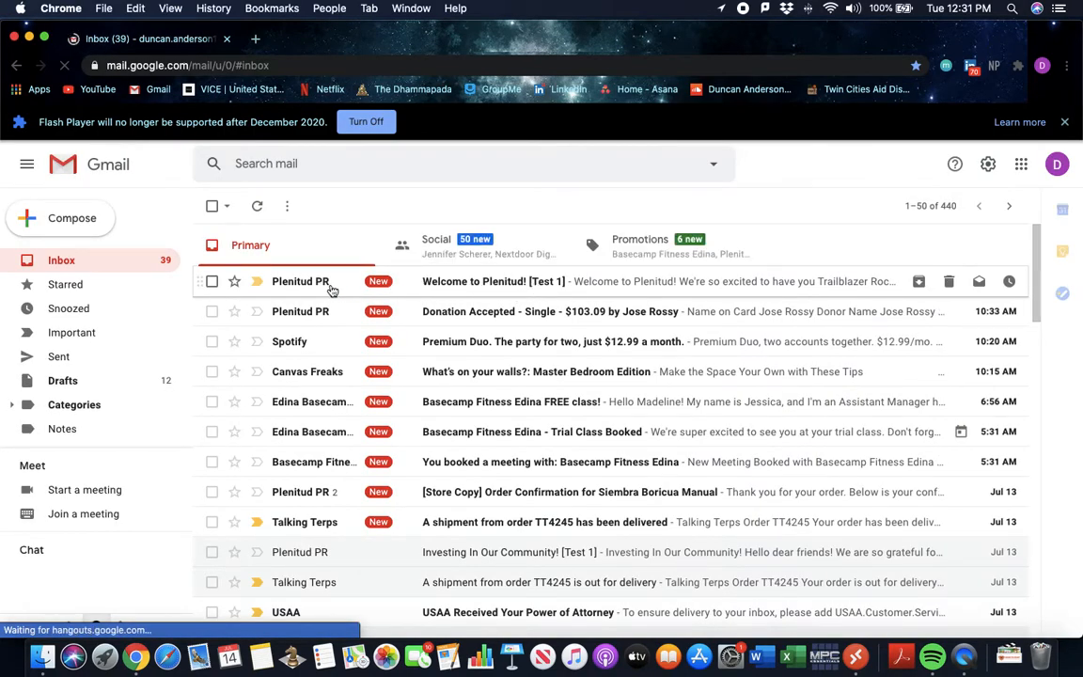
pyautogui.click(474, 284)
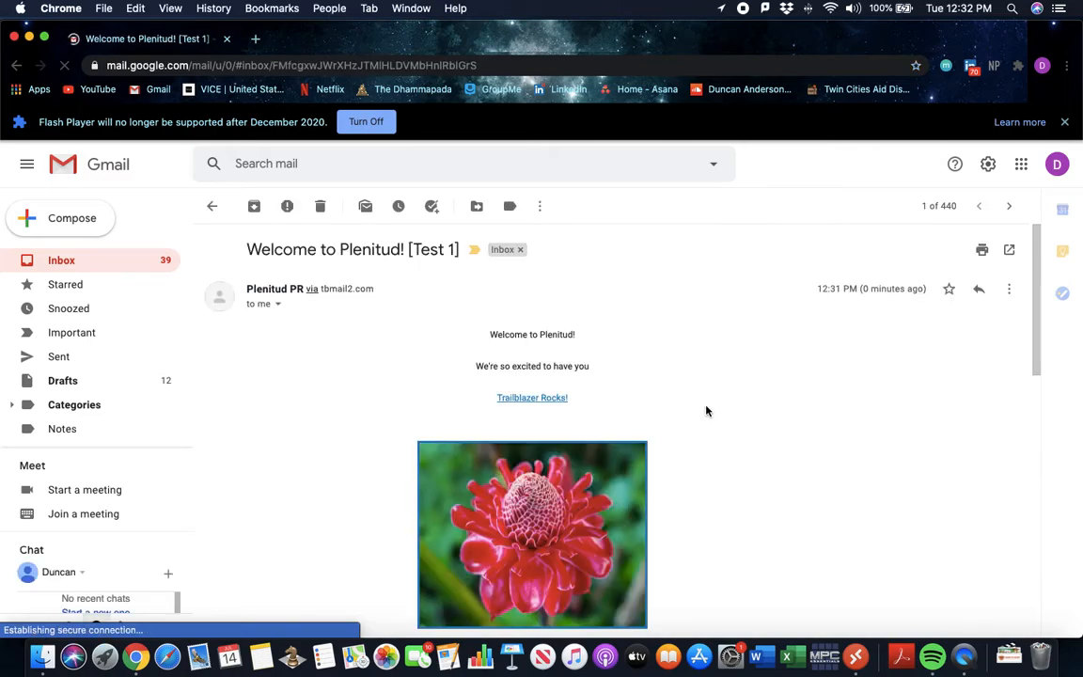
pyautogui.scroll(-10, 707, 411)
pyautogui.scroll(10, 707, 408)
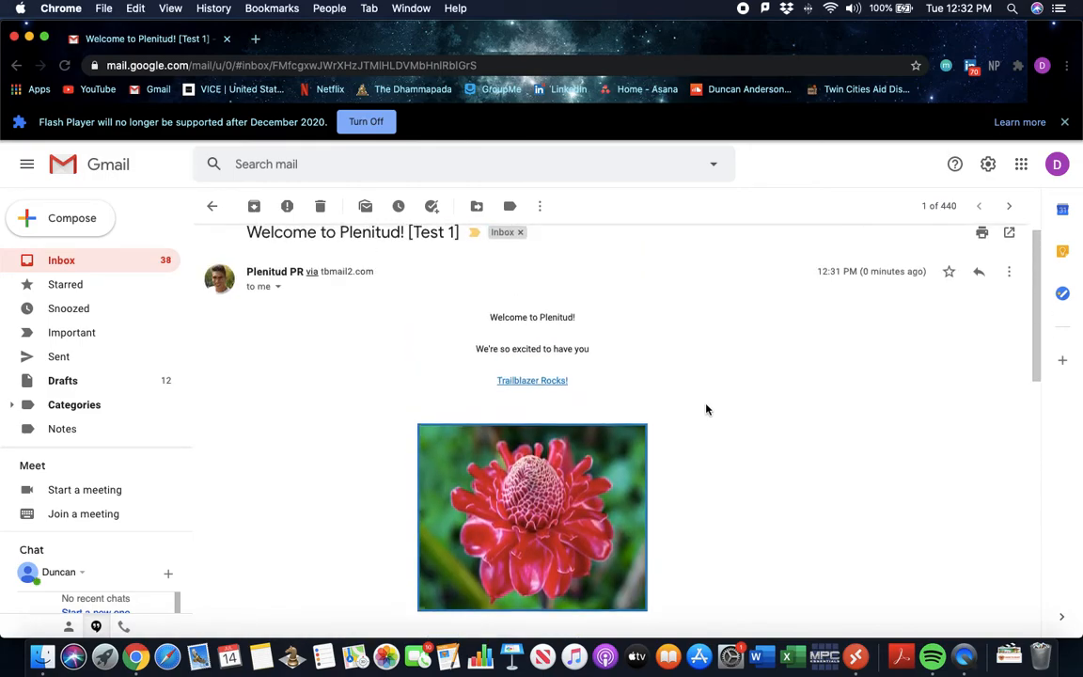
pyautogui.scroll(1, 708, 409)
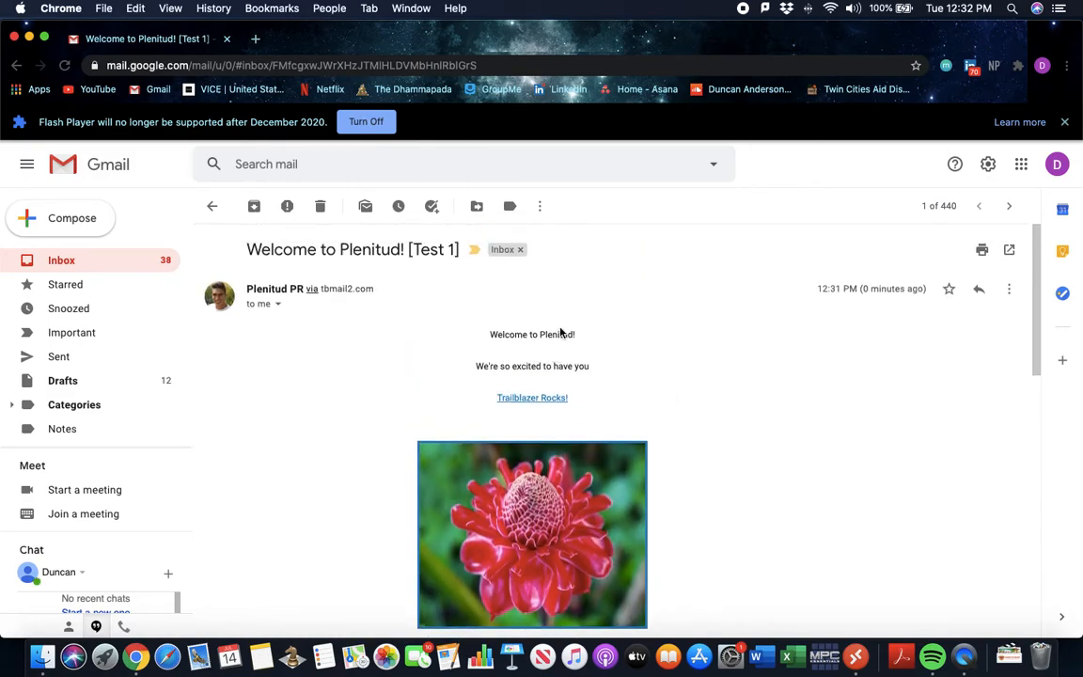
pyautogui.scroll(-3, 579, 366)
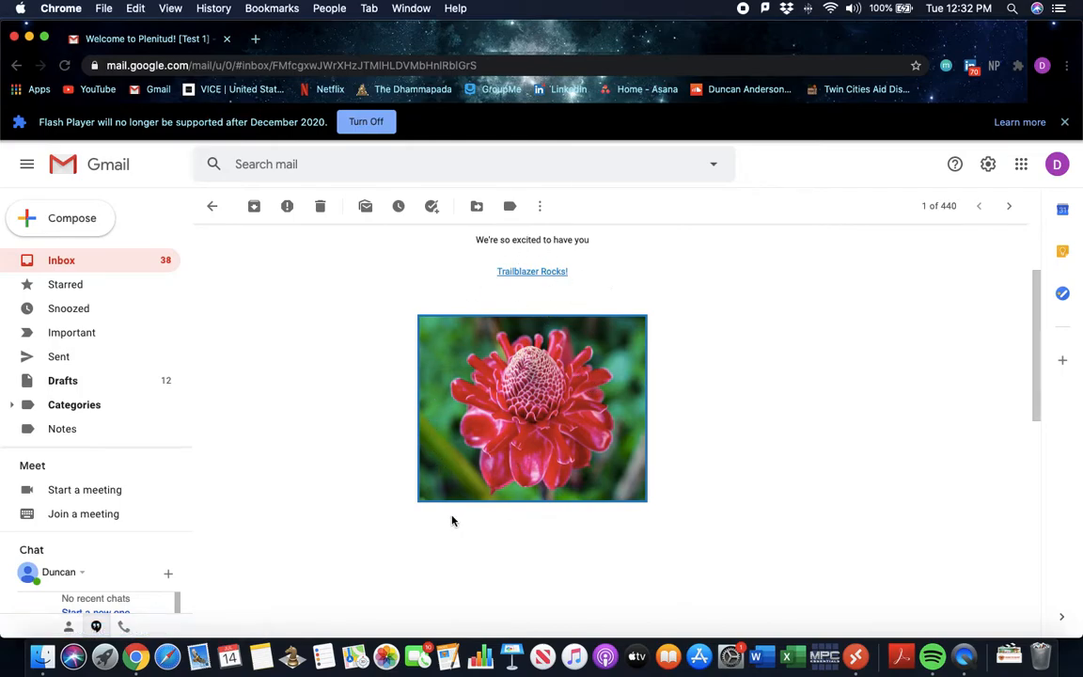
pyautogui.scroll(-2, 562, 515)
pyautogui.scroll(5, 561, 470)
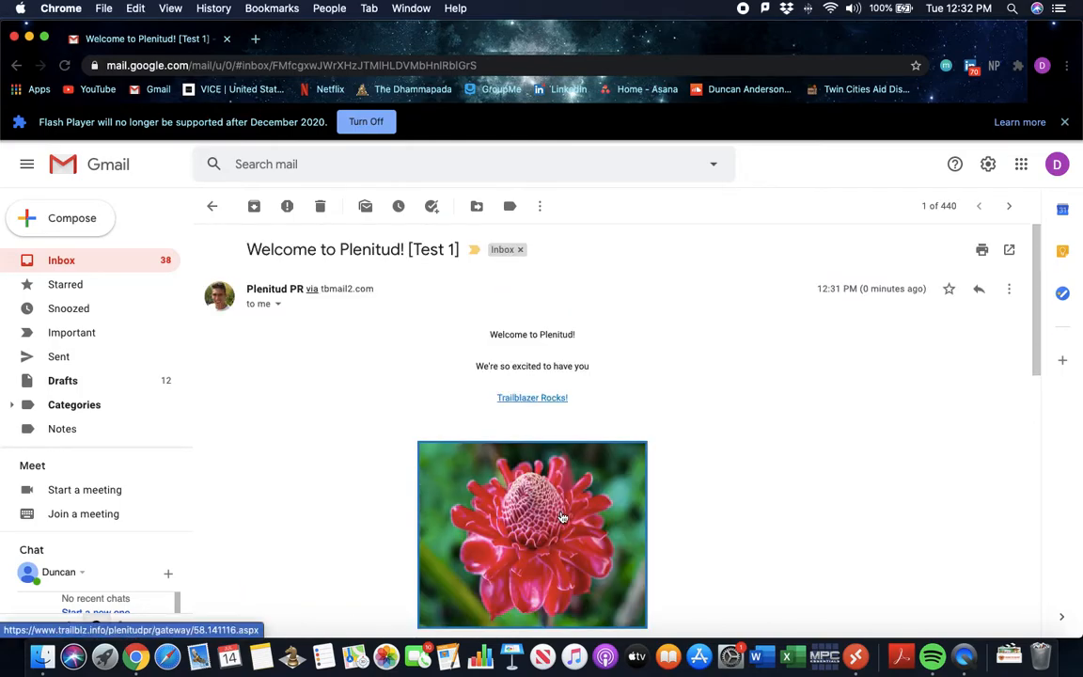
# Confirm the Trailblazer Rocks! link opens the Plenitud PR site, close those pages, and return to Remote Desktop
pyautogui.click(557, 399)
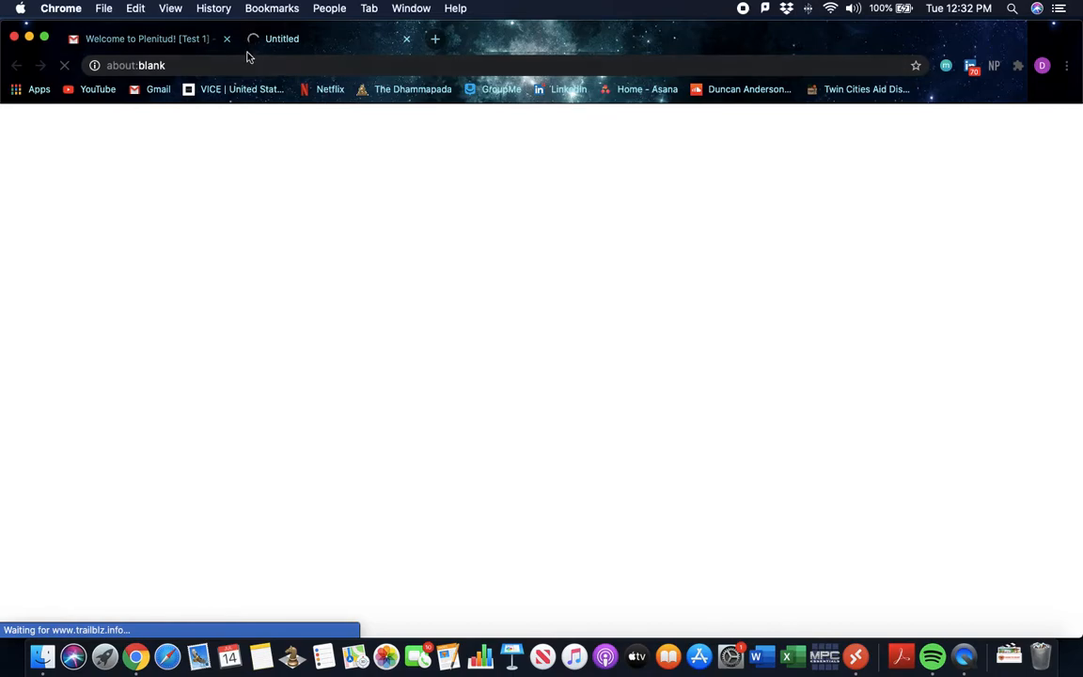
pyautogui.click(183, 41)
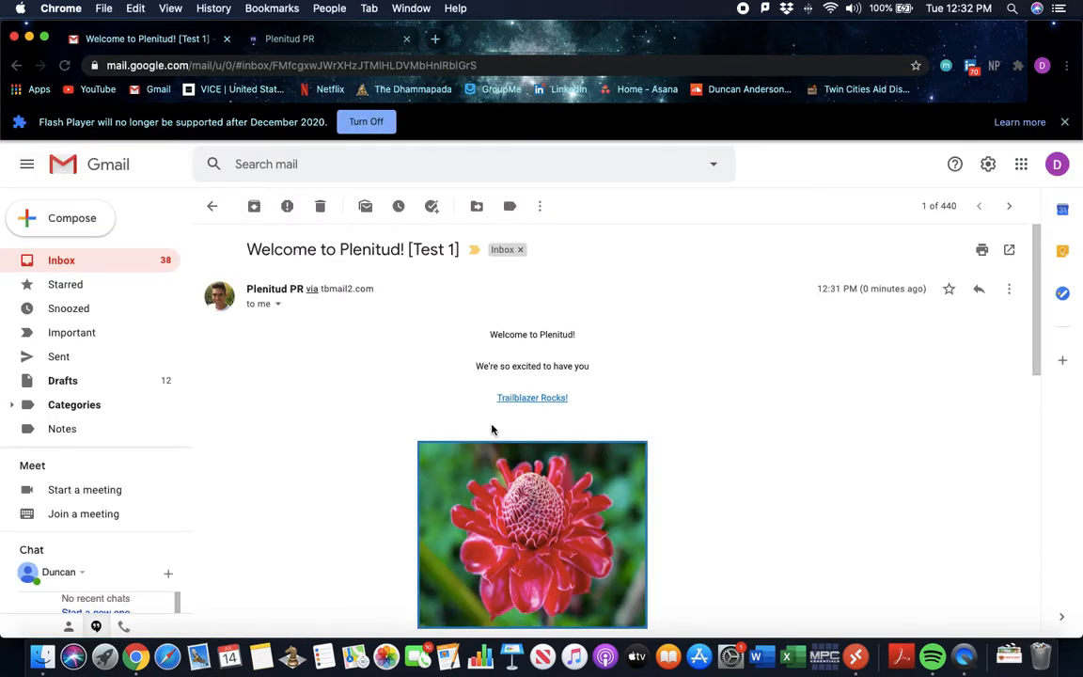
pyautogui.click(533, 398)
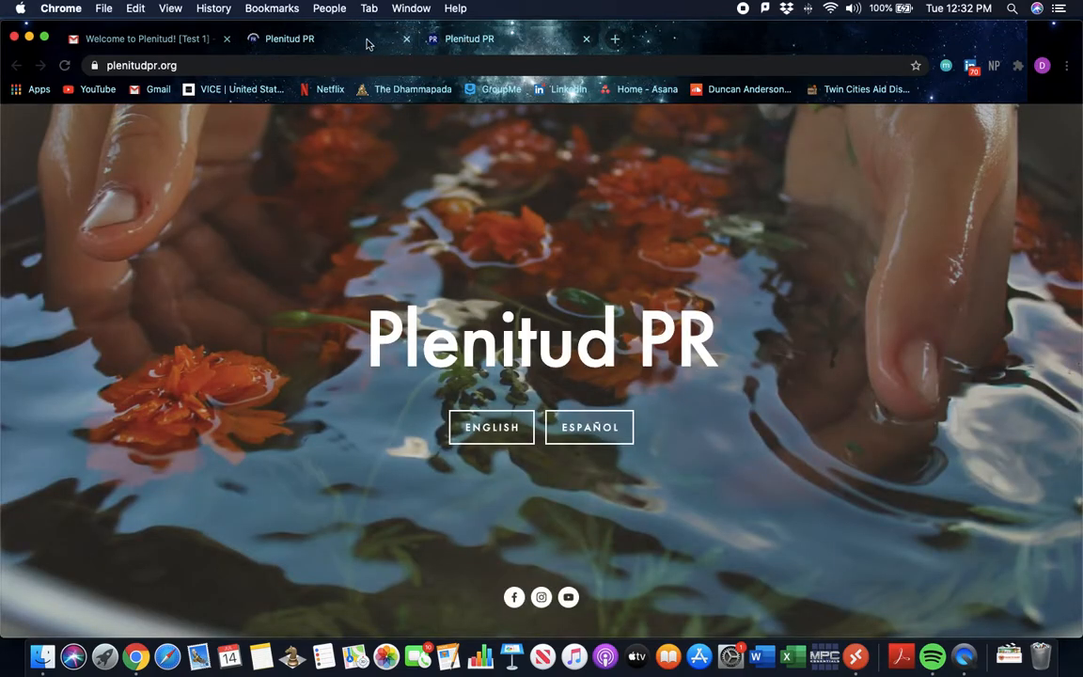
pyautogui.click(356, 42)
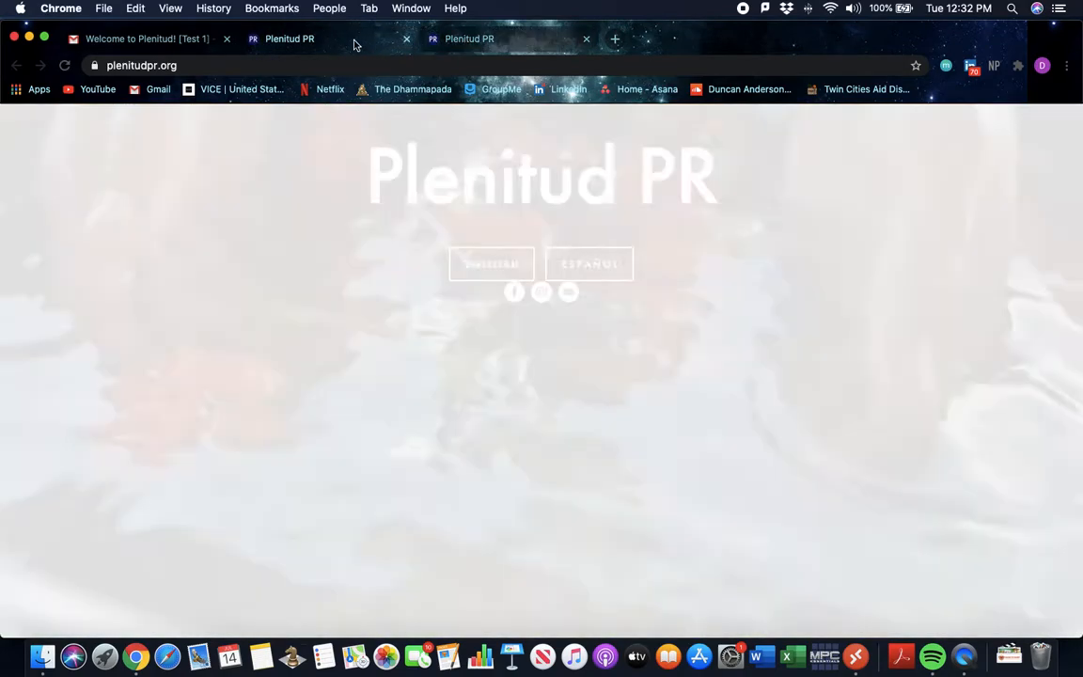
pyautogui.click(406, 39)
pyautogui.click(406, 38)
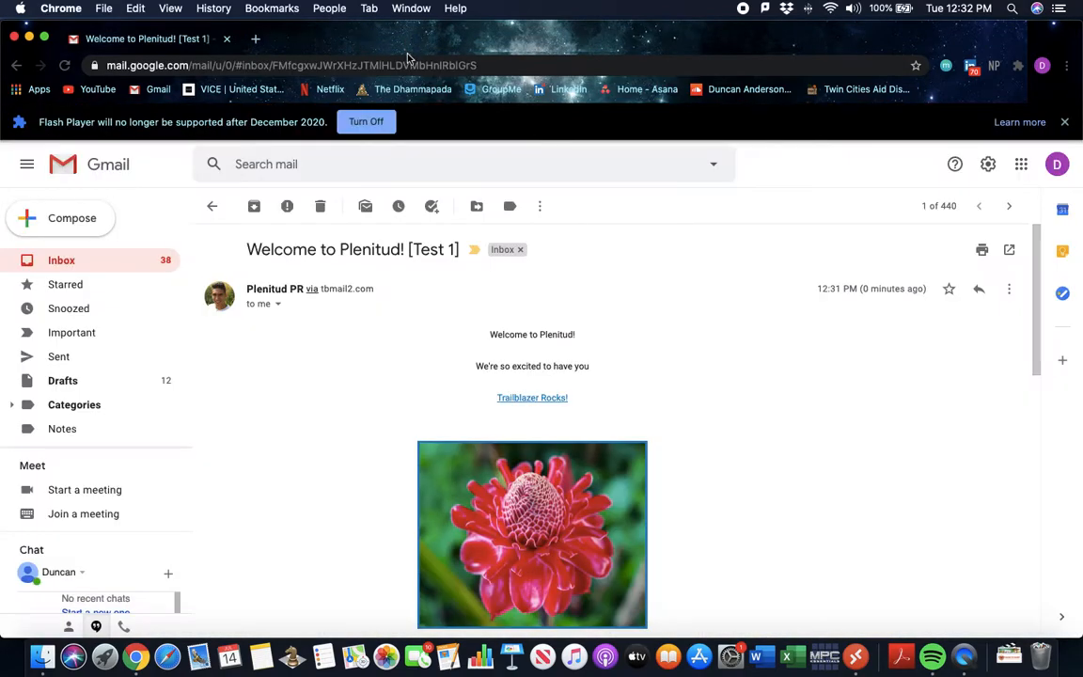
pyautogui.scroll(-3, 527, 380)
pyautogui.scroll(3, 492, 366)
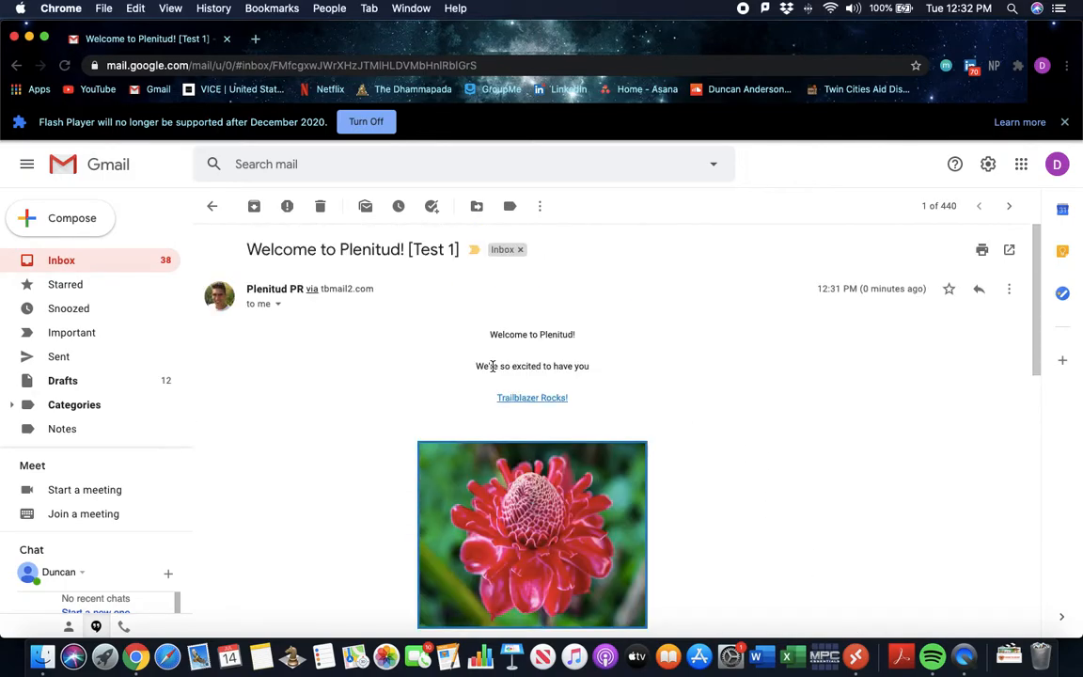
pyautogui.click(856, 656)
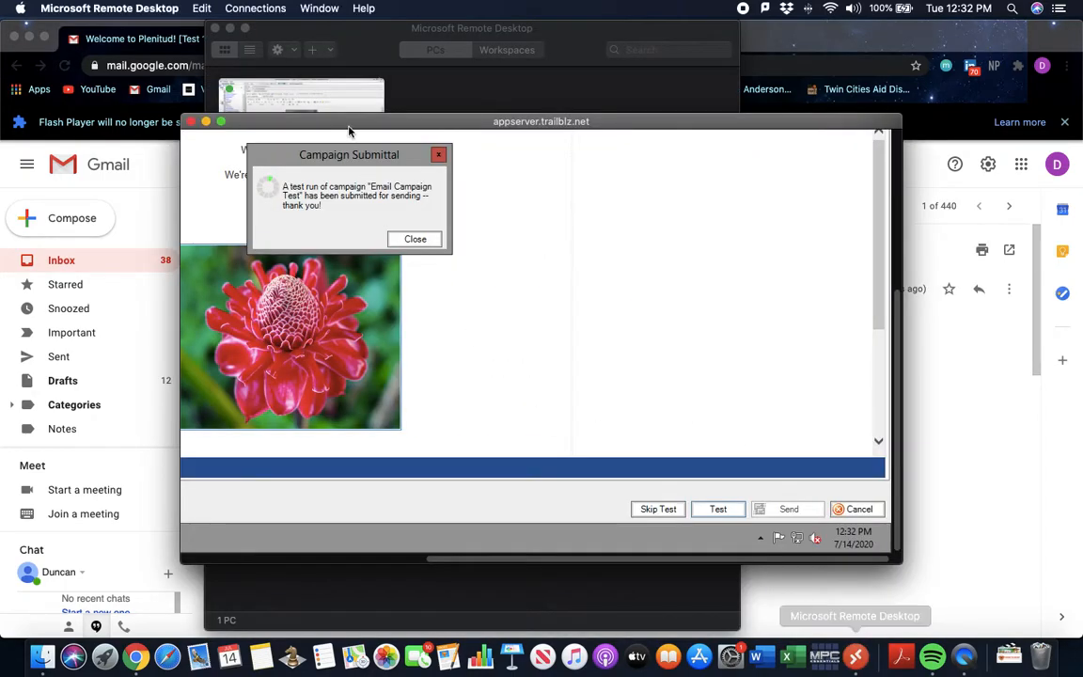
# Dismiss the test-submission notice, try Send now and Send at scheduled time, then cancel unsent
pyautogui.click(222, 122)
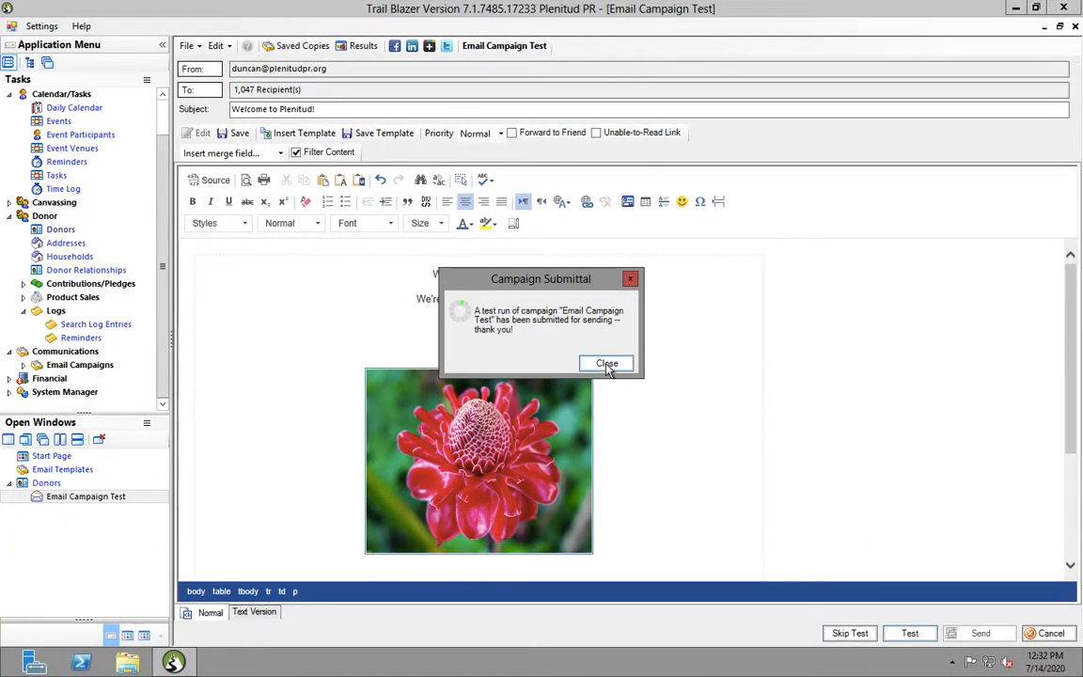
pyautogui.click(606, 364)
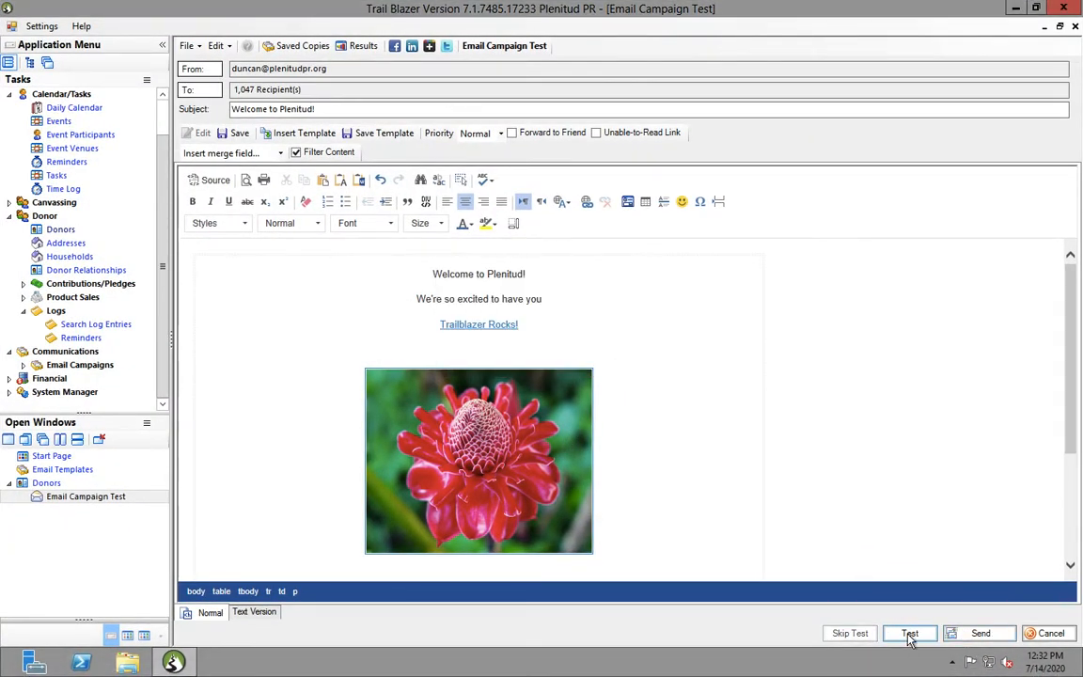
pyautogui.click(984, 636)
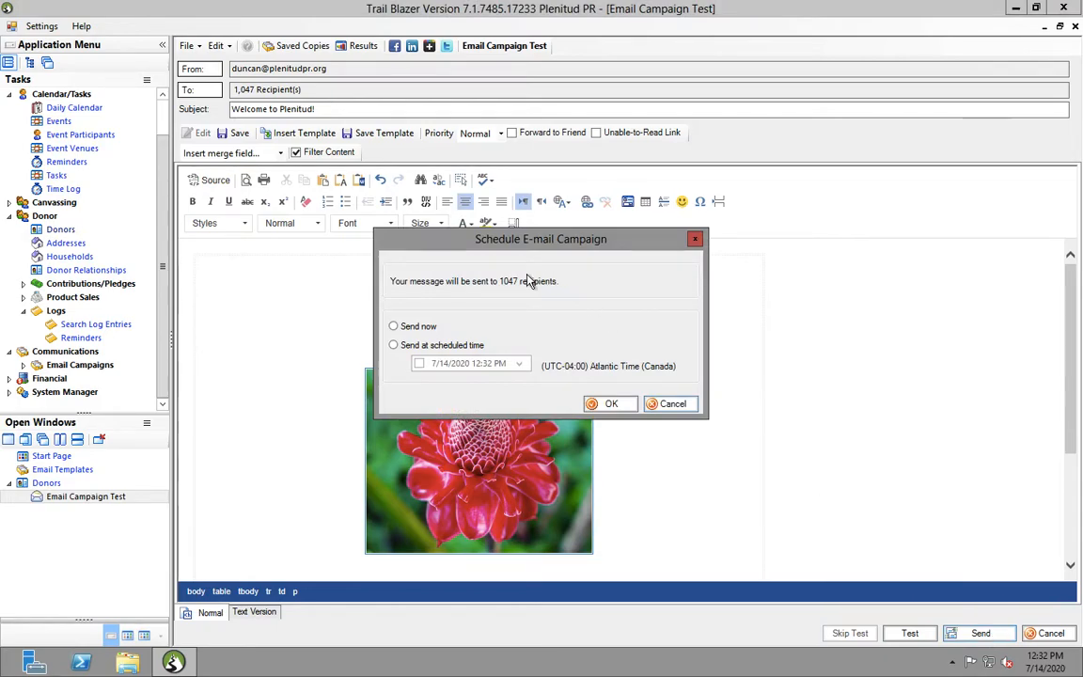
pyautogui.click(394, 327)
pyautogui.click(394, 346)
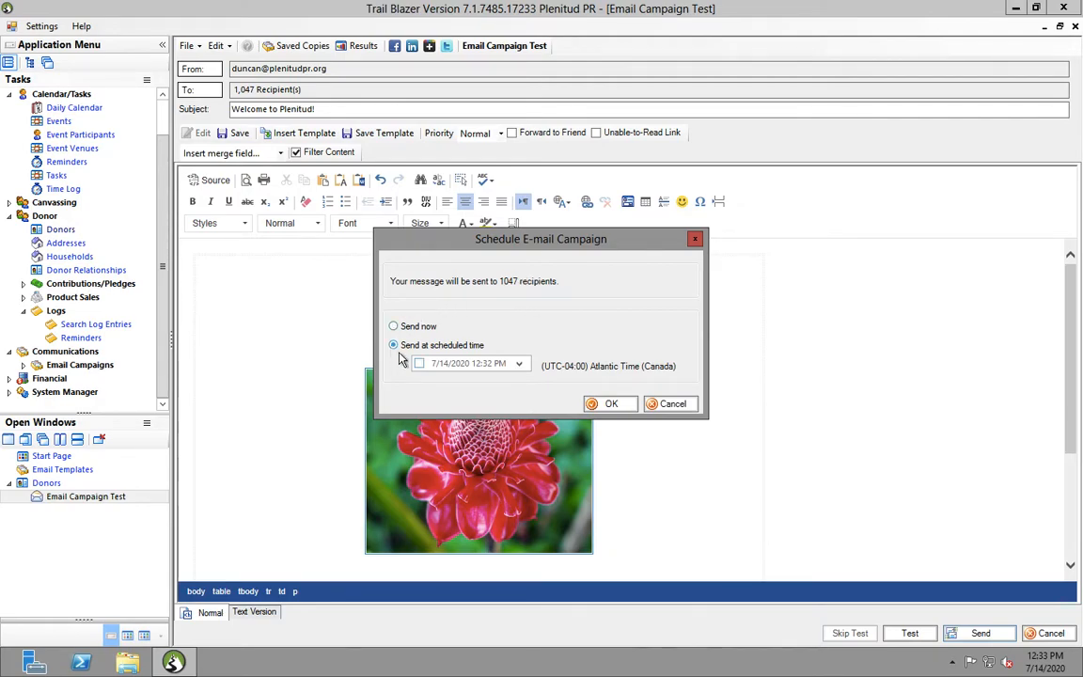
pyautogui.click(520, 364)
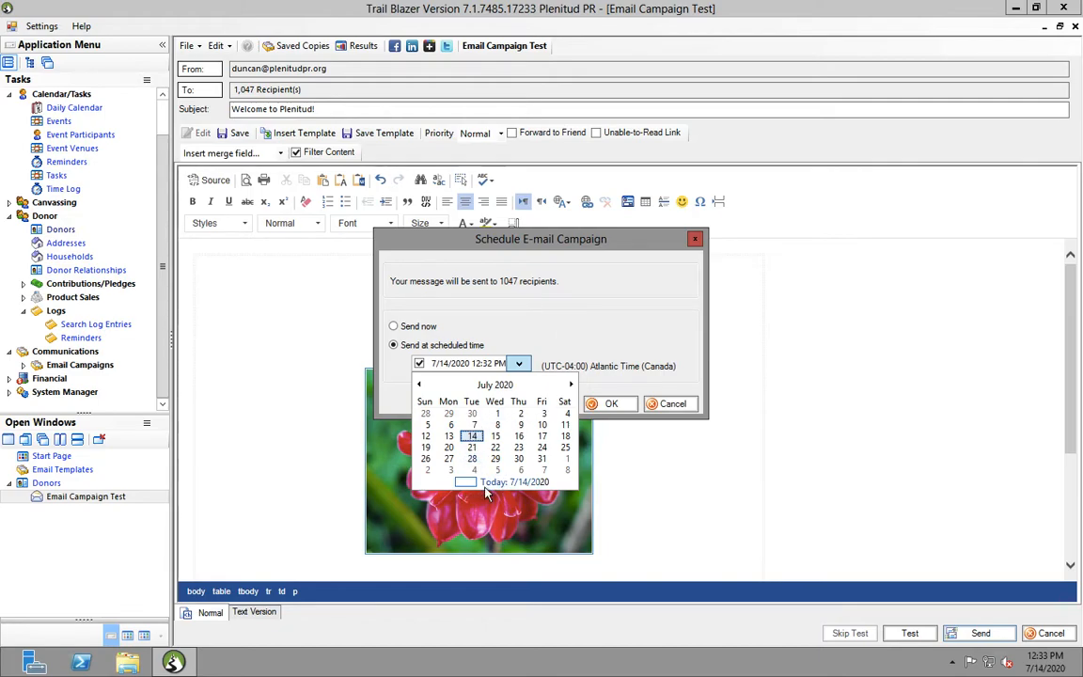
pyautogui.click(520, 324)
pyautogui.click(673, 403)
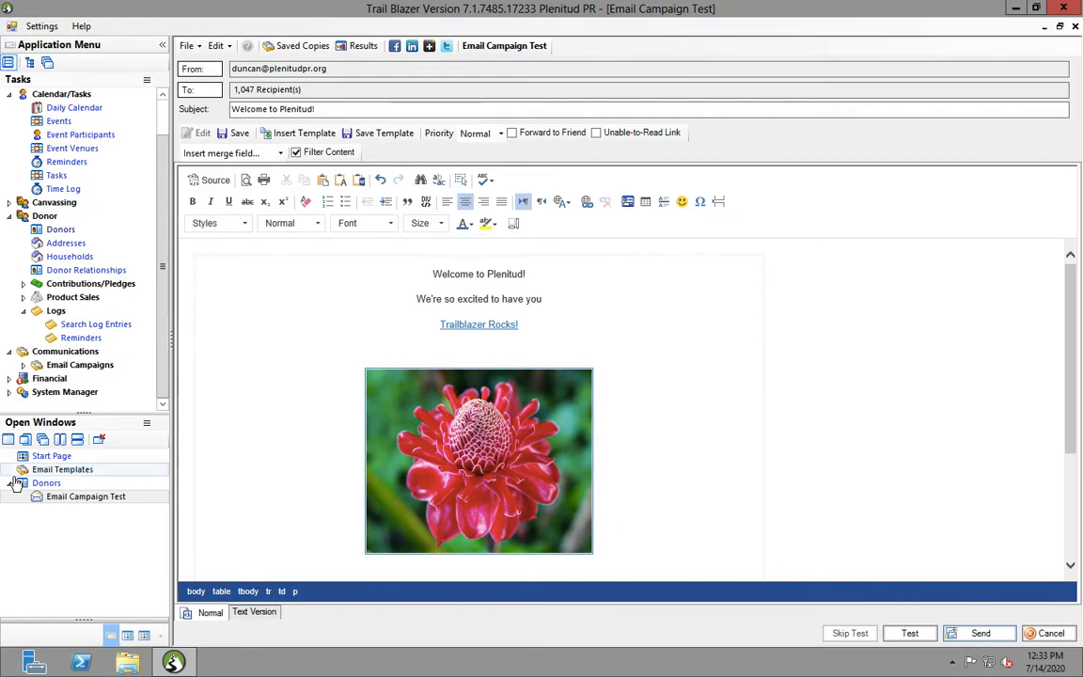
pyautogui.click(74, 485)
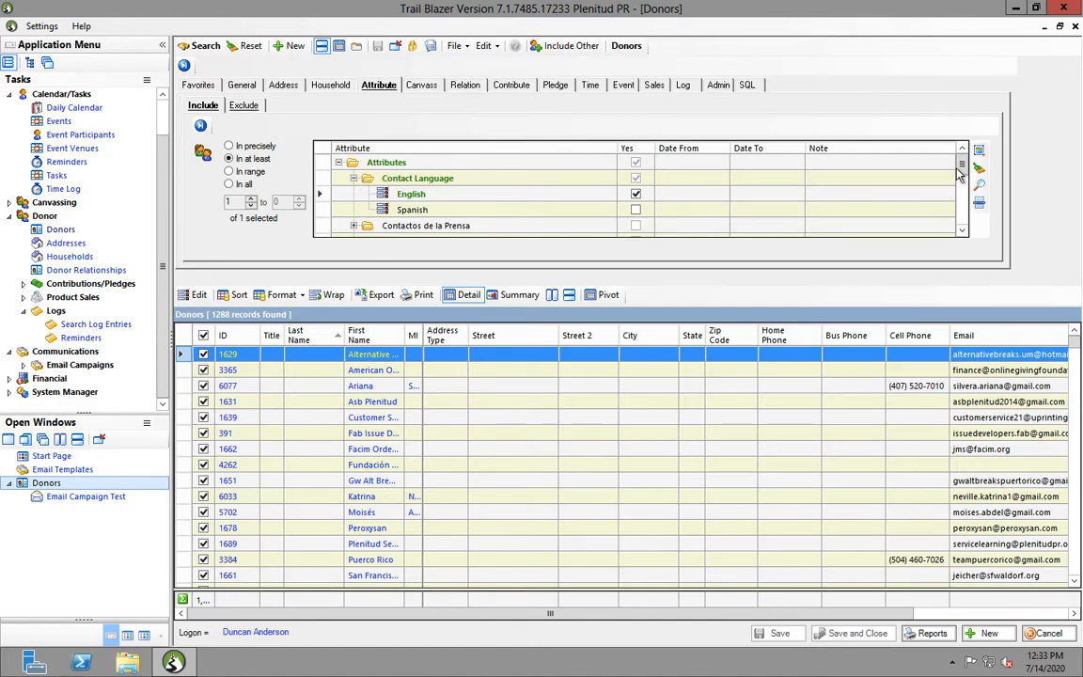
pyautogui.moveTo(963, 170)
pyautogui.mouseDown()
pyautogui.moveTo(964, 214)
pyautogui.moveTo(963, 170)
pyautogui.mouseUp()
pyautogui.click(458, 49)
pyautogui.click(457, 49)
pyautogui.click(456, 49)
pyautogui.click(456, 49)
pyautogui.click(452, 49)
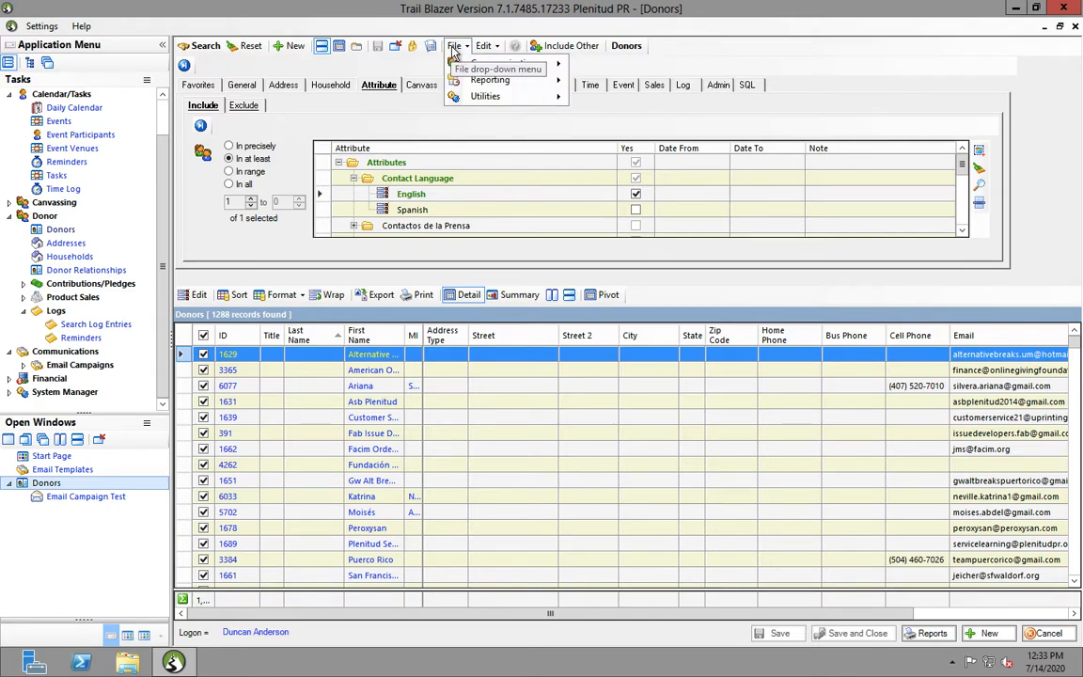
pyautogui.moveTo(476, 69)
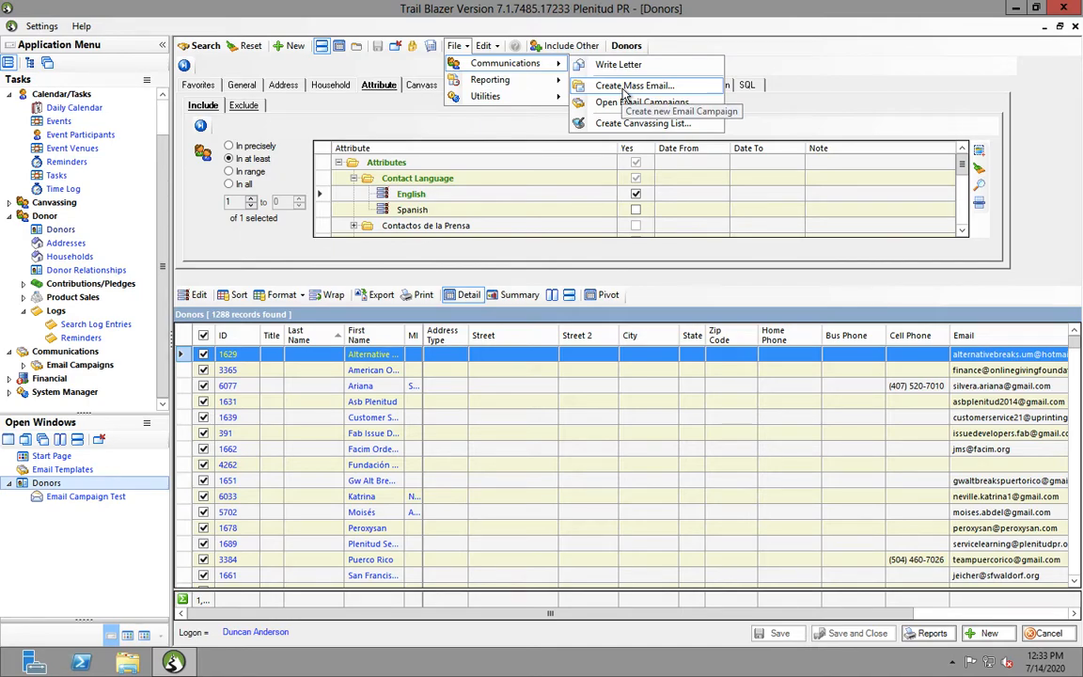
pyautogui.click(755, 287)
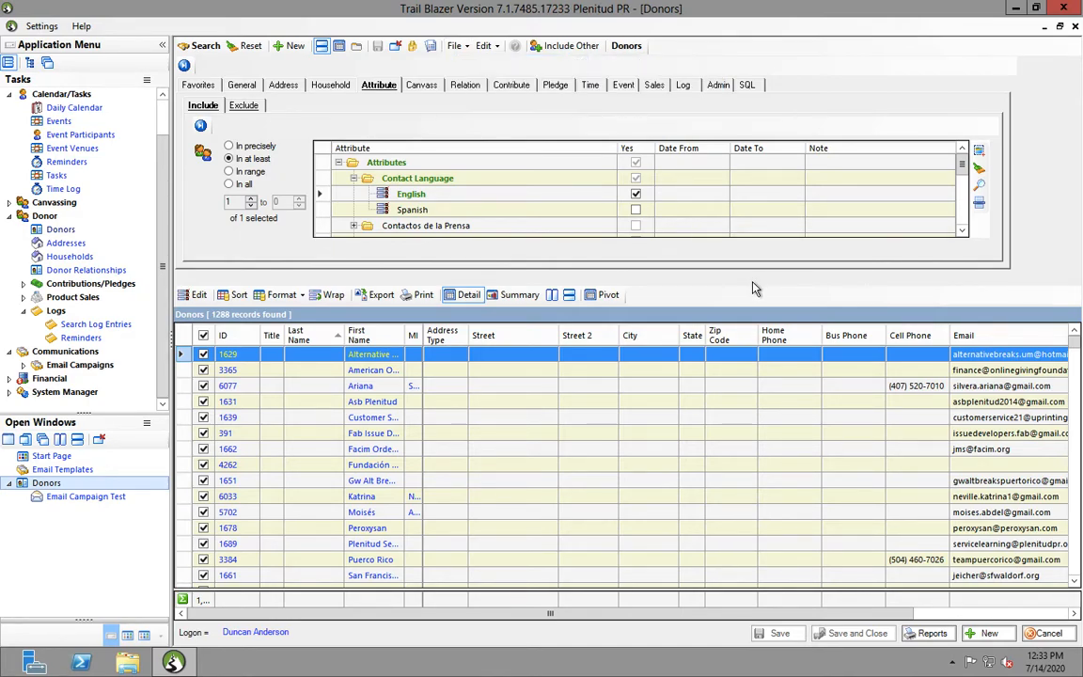
pyautogui.click(86, 496)
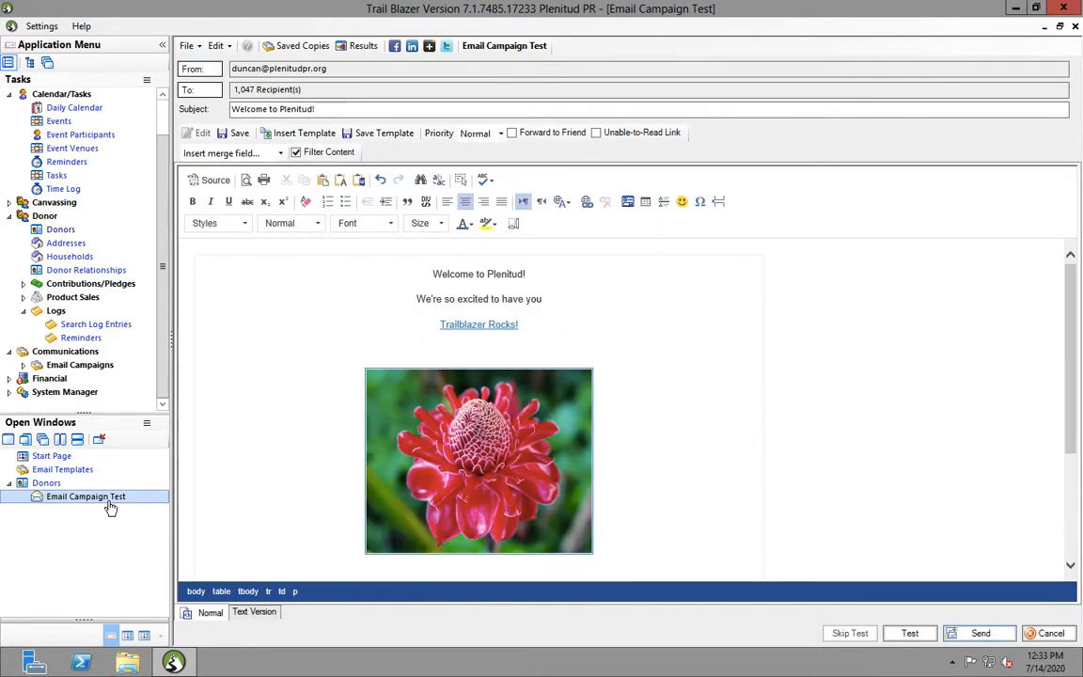
# Close the Email Campaign Test, Donors and Email Templates windows, discarding changes, and start a new Donors search
pyautogui.click(100, 440)
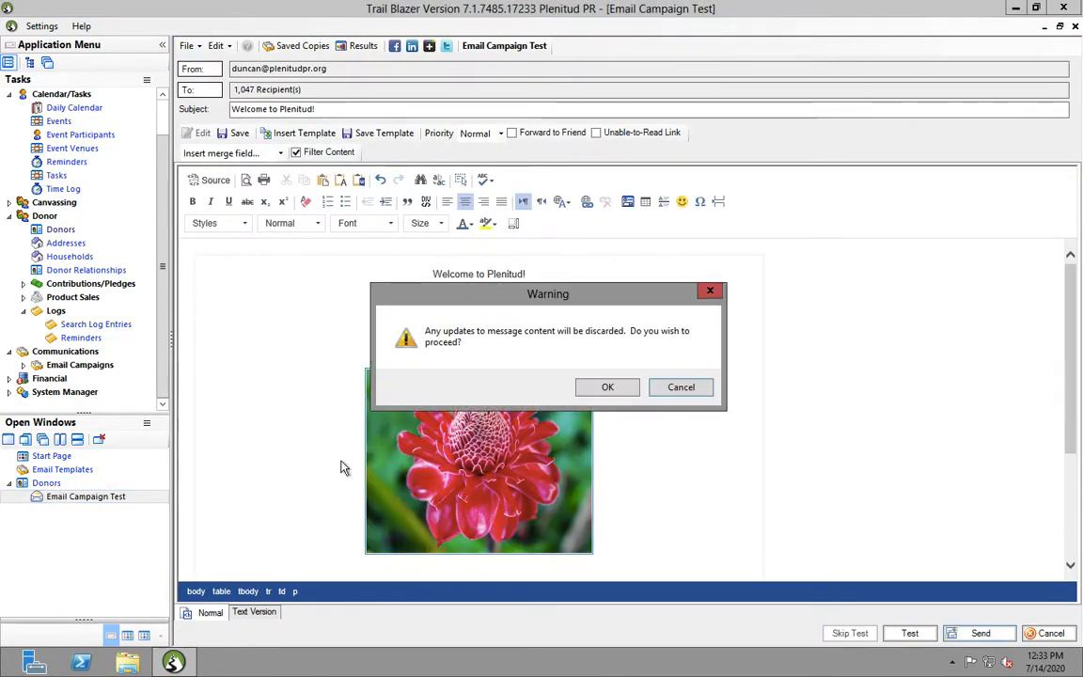
pyautogui.click(602, 387)
pyautogui.click(99, 440)
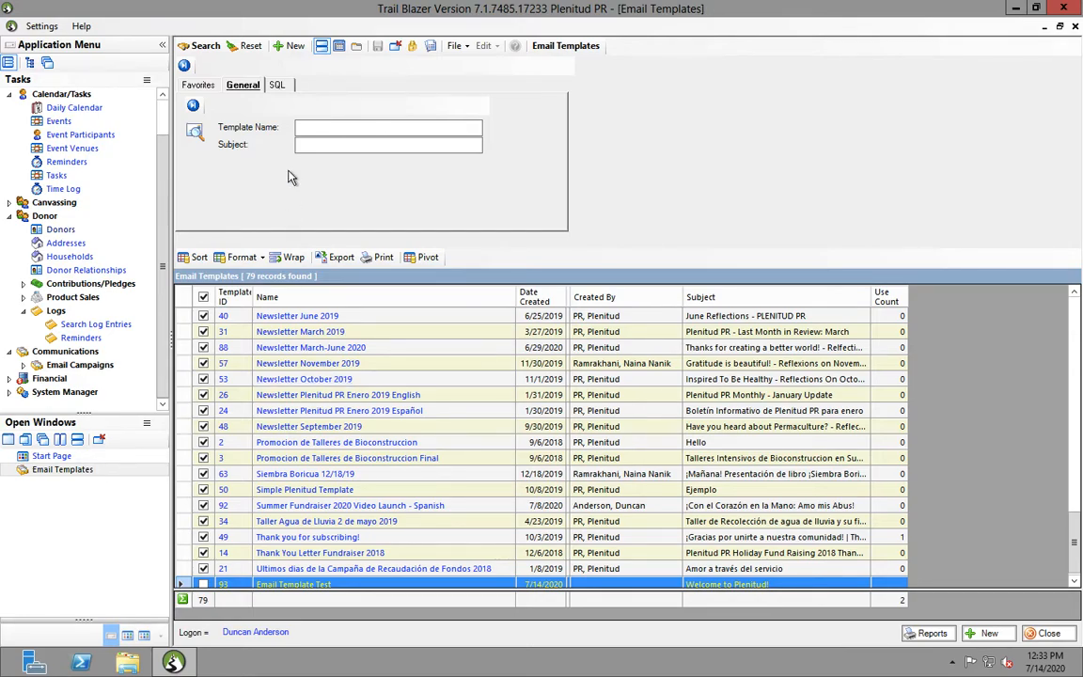
pyautogui.click(100, 440)
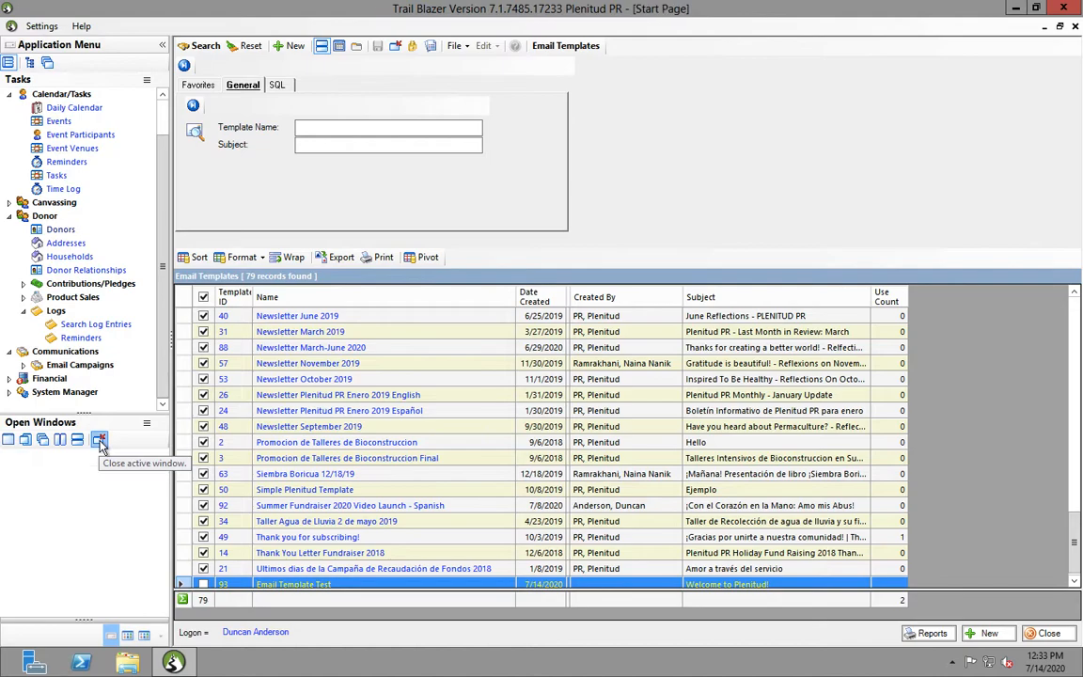
pyautogui.click(58, 230)
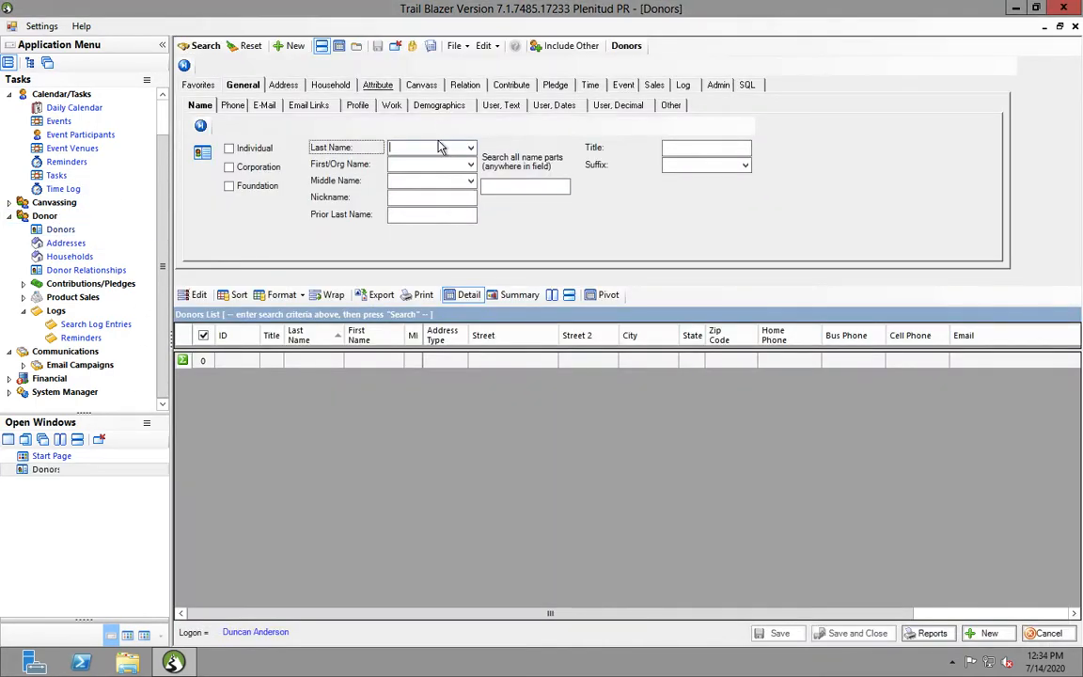
# Search Donors by the staff member's last and first name and open the matching record
pyautogui.press('Tab')
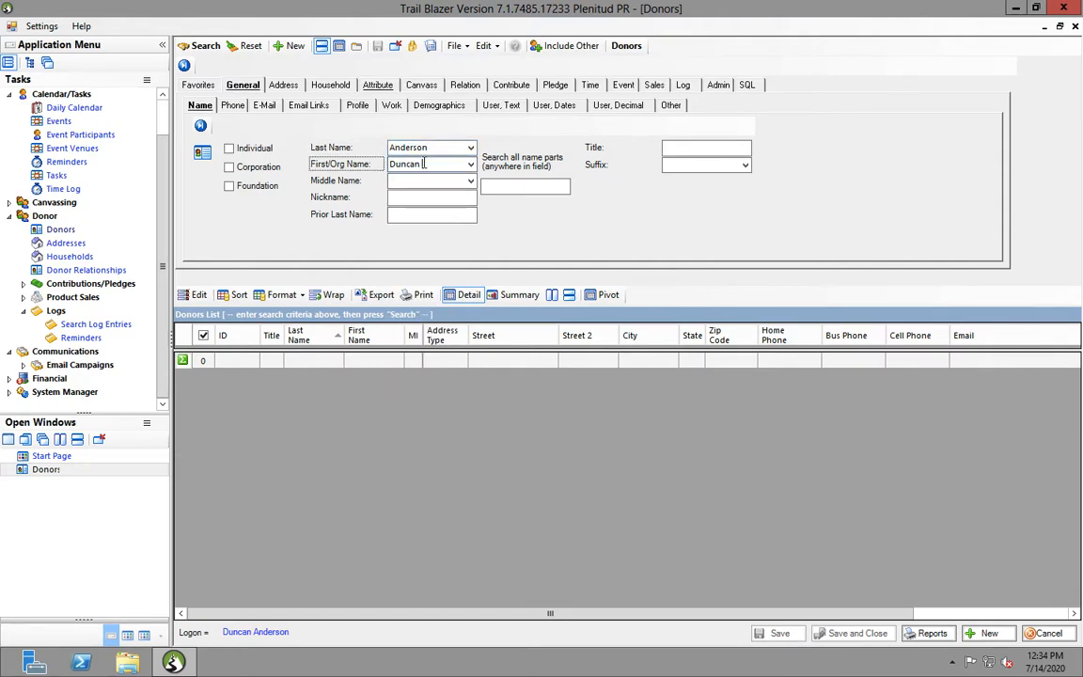
pyautogui.click(203, 51)
pyautogui.doubleClick(316, 355)
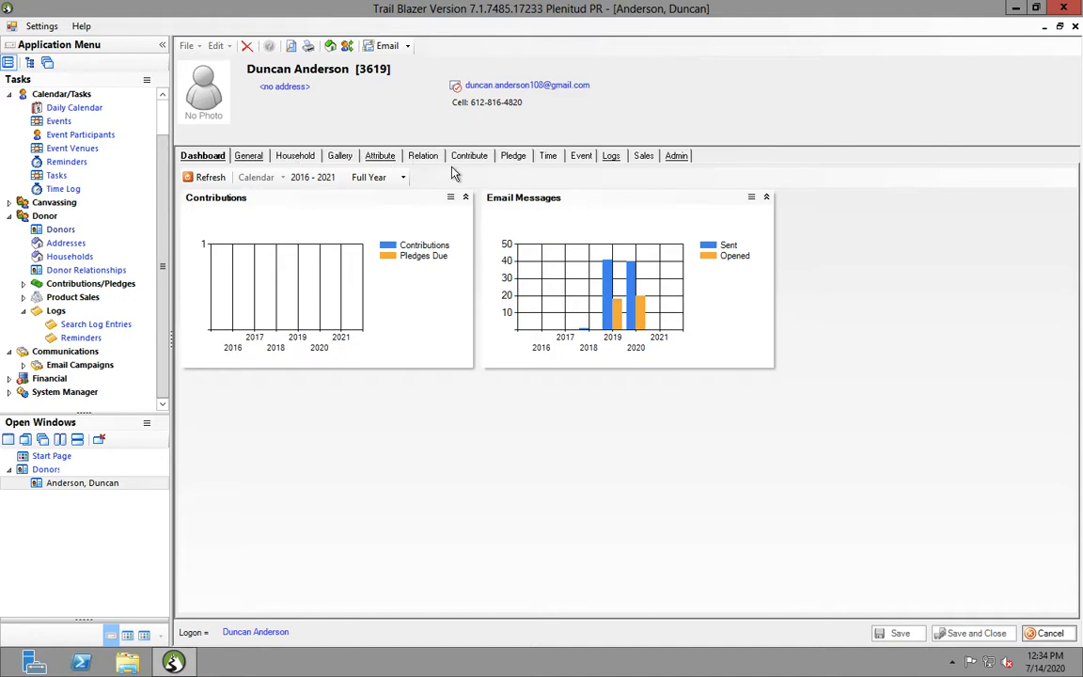
# Review the donor's admin details and logon settings, then close the record without saving
pyautogui.click(677, 158)
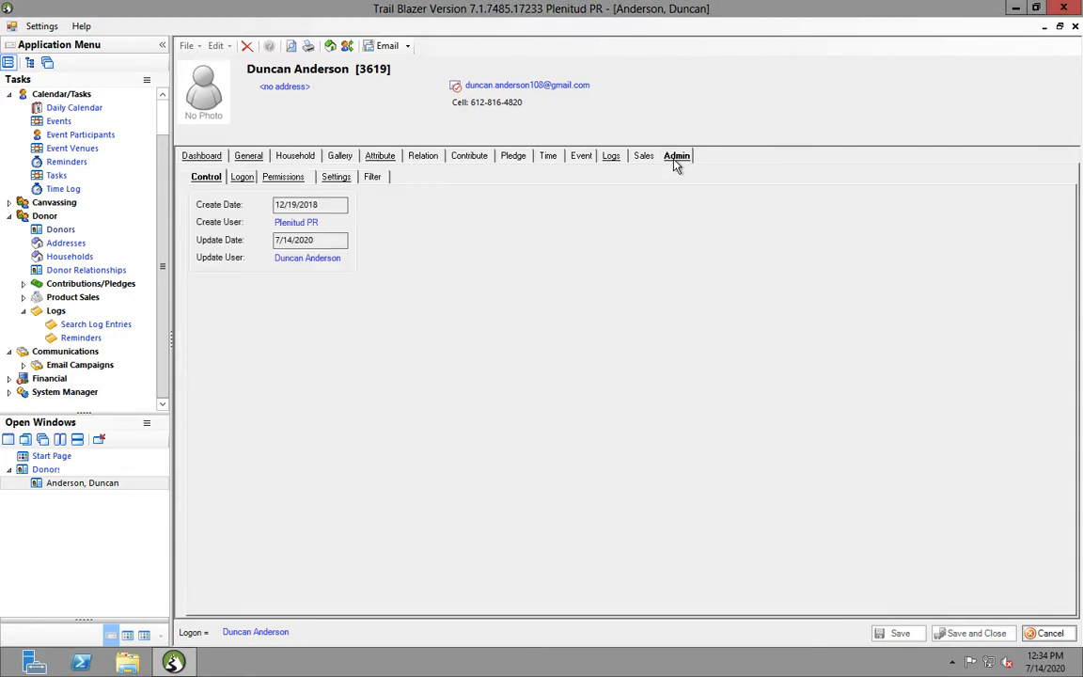
pyautogui.click(243, 179)
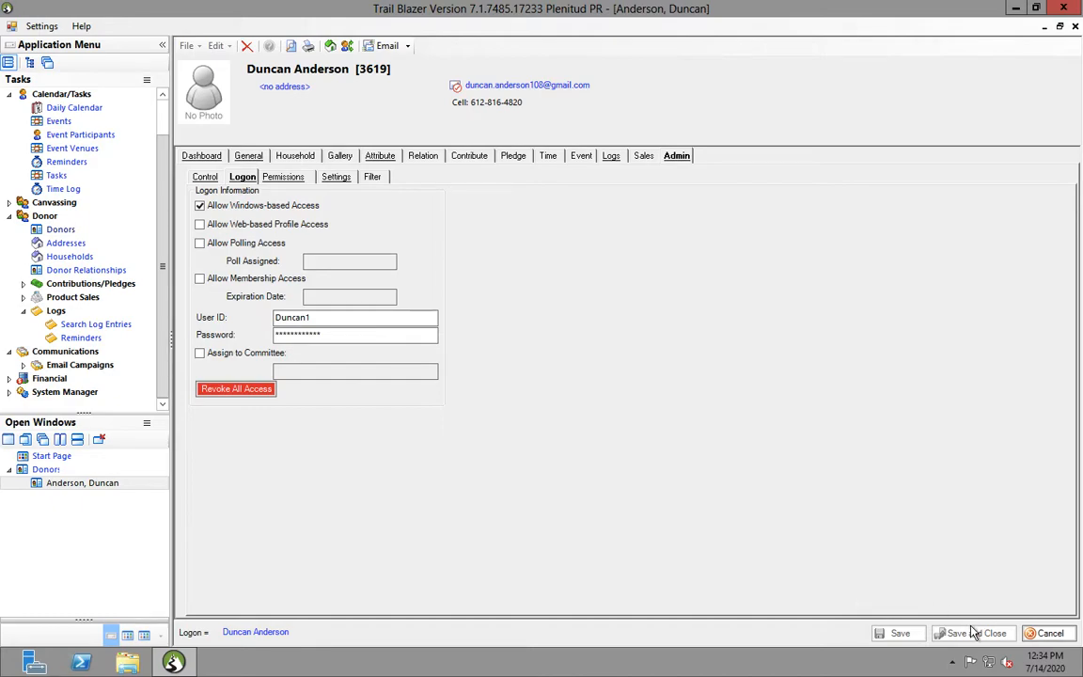
pyautogui.click(1046, 635)
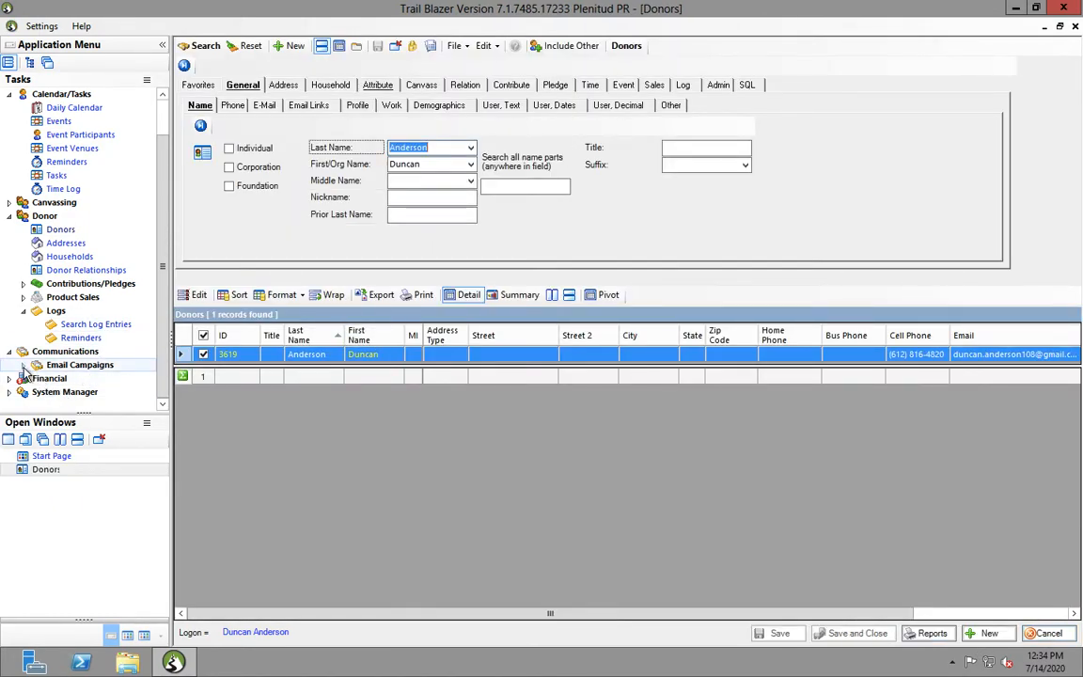
# List all 165 email campaigns and open Email Campaign Test from the bottom of the results
pyautogui.click(23, 367)
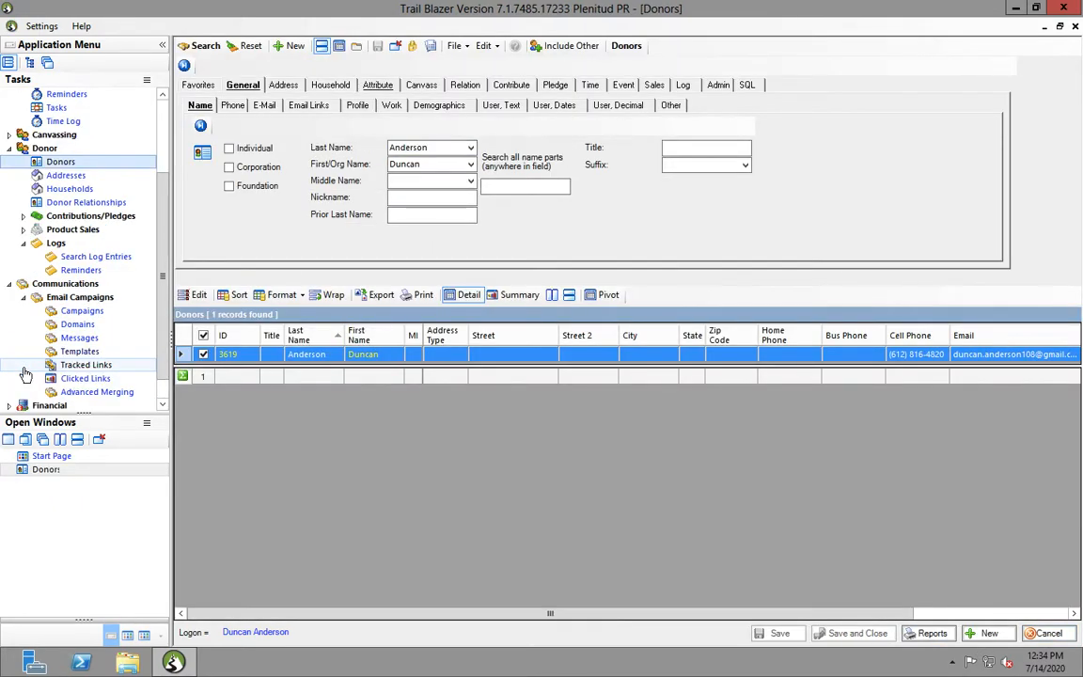
pyautogui.click(122, 314)
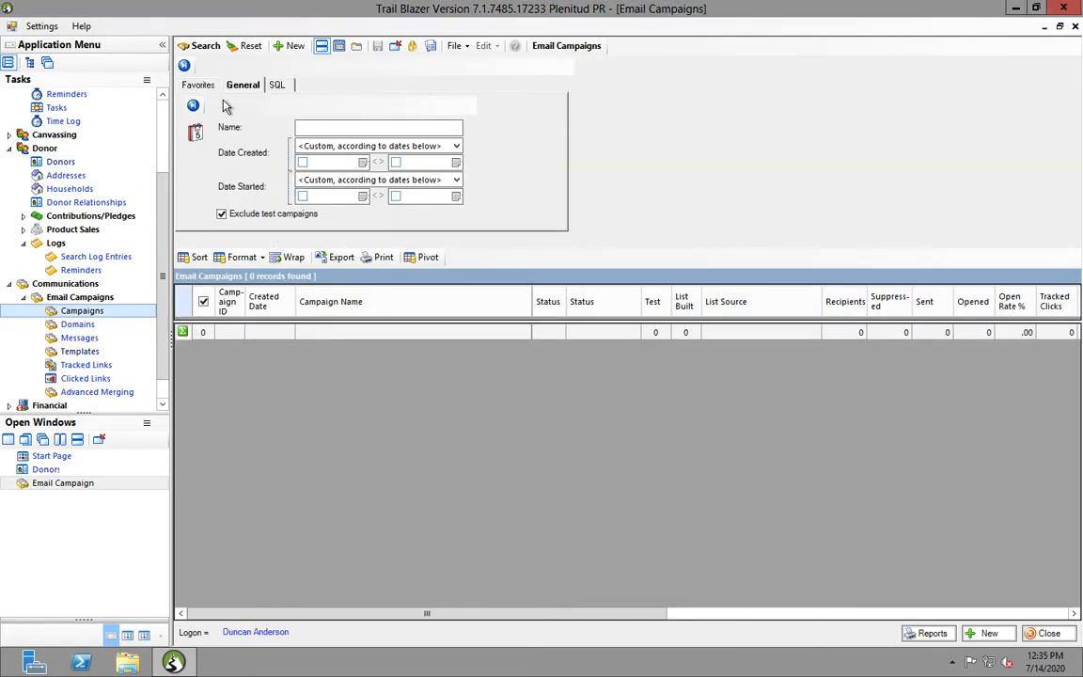
pyautogui.click(197, 46)
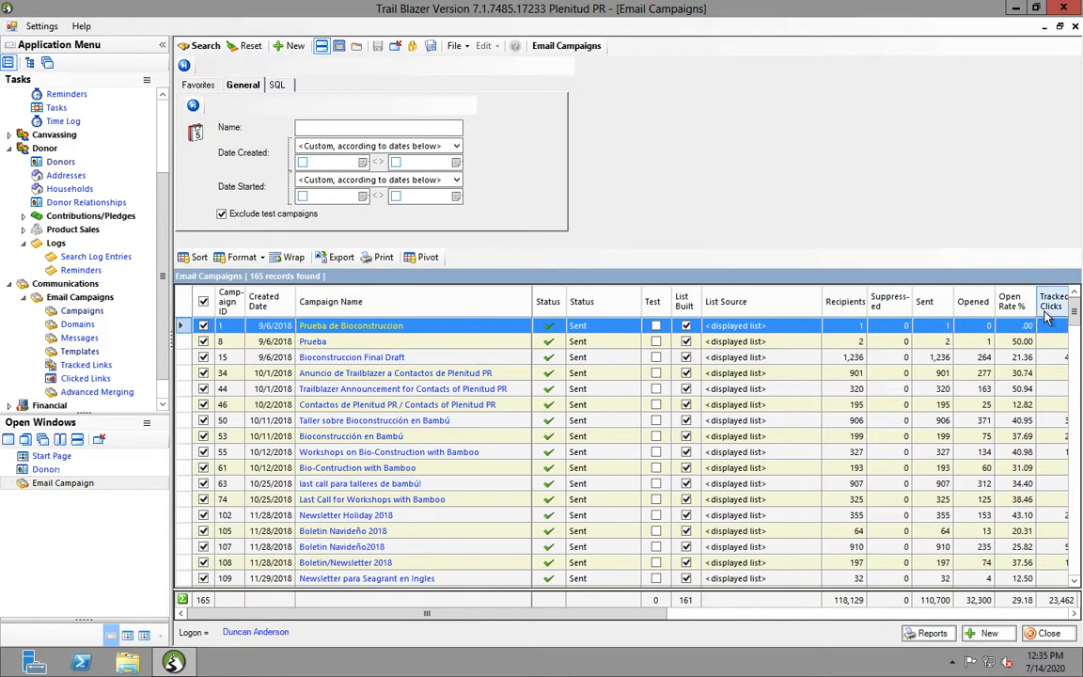
pyautogui.moveTo(1075, 316); pyautogui.dragTo(1079, 630)
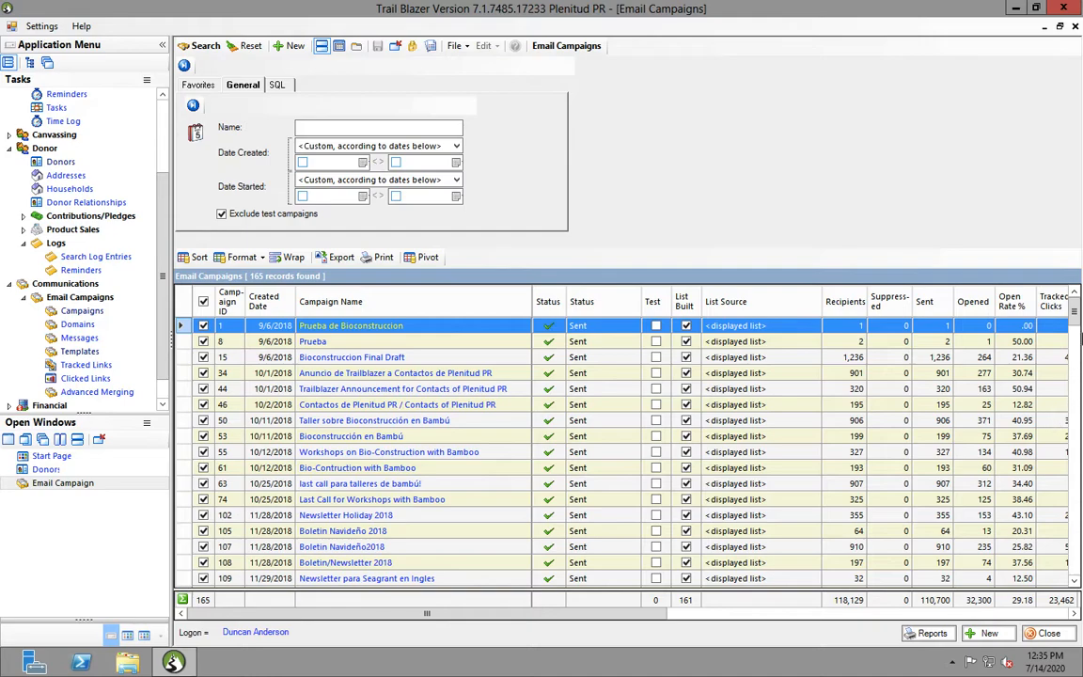
pyautogui.moveTo(1079, 320); pyautogui.dragTo(1080, 579)
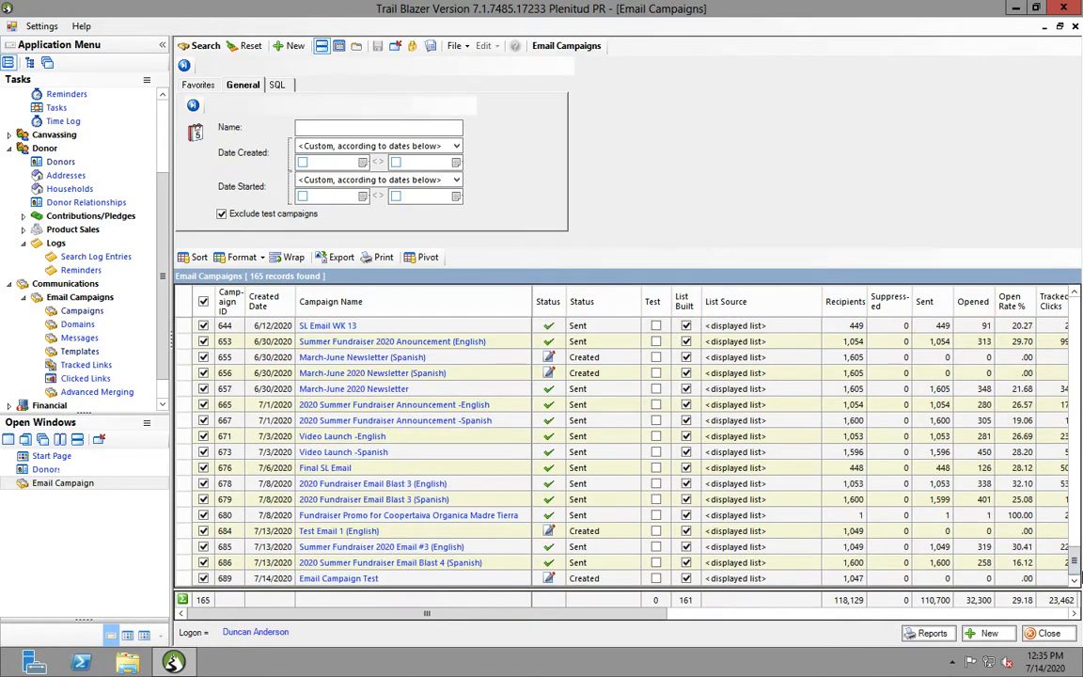
pyautogui.click(343, 580)
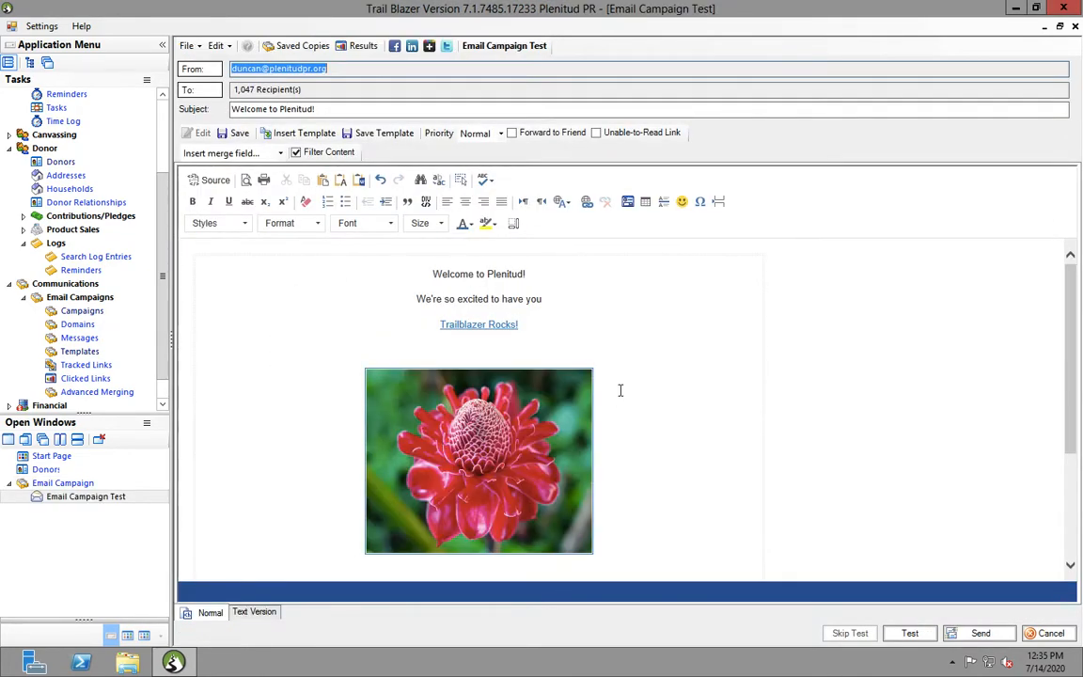
# Insert the saved Simple Plenitud Template into the message body, replacing the existing content
pyautogui.click(508, 305)
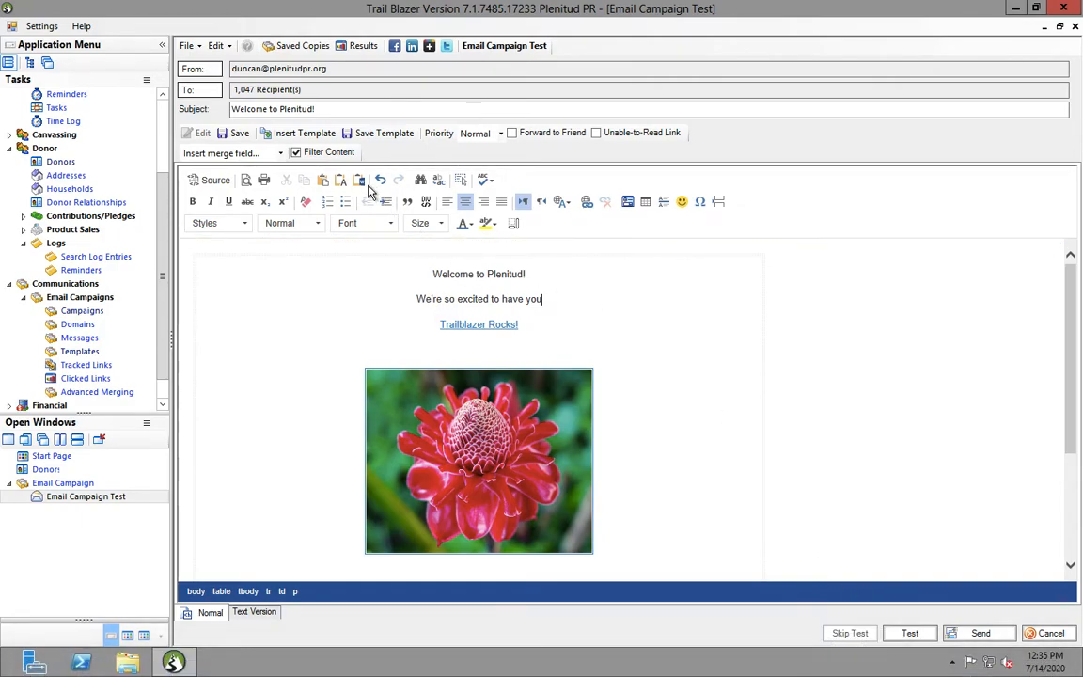
pyautogui.click(282, 132)
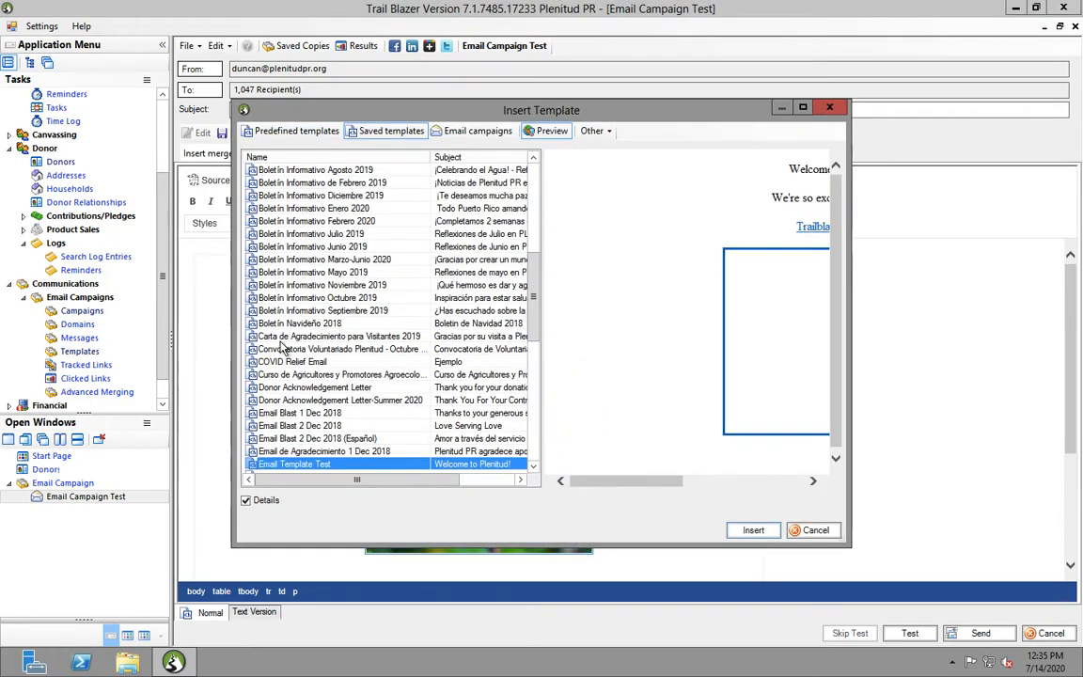
pyautogui.moveTo(532, 318); pyautogui.dragTo(532, 439)
pyautogui.click(350, 401)
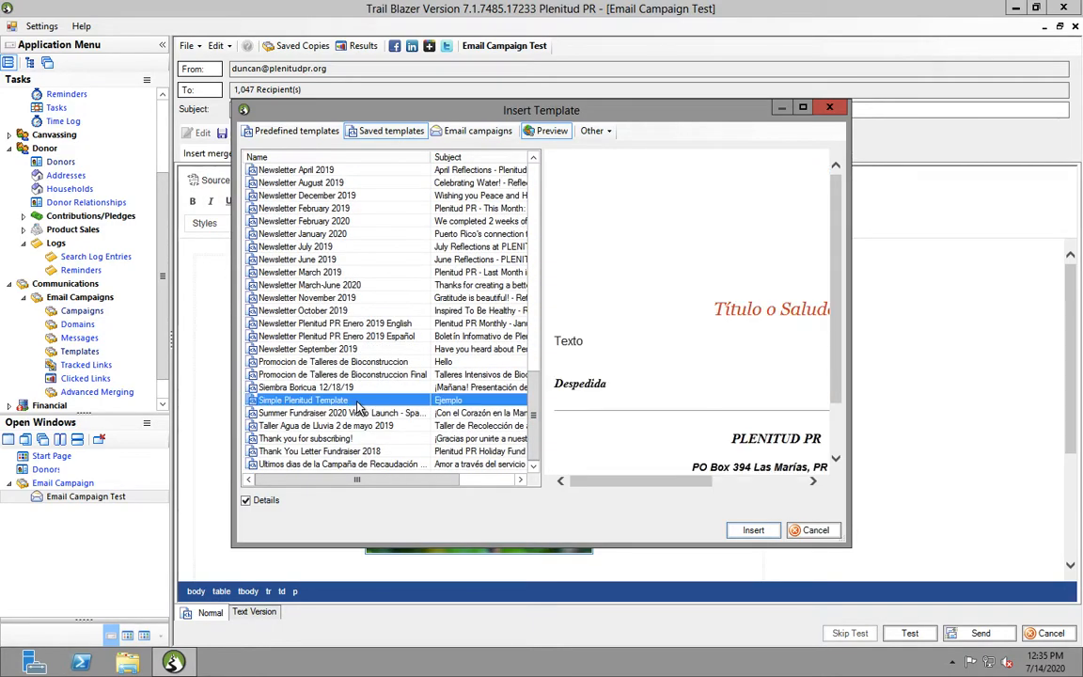
pyautogui.click(755, 534)
pyautogui.click(604, 388)
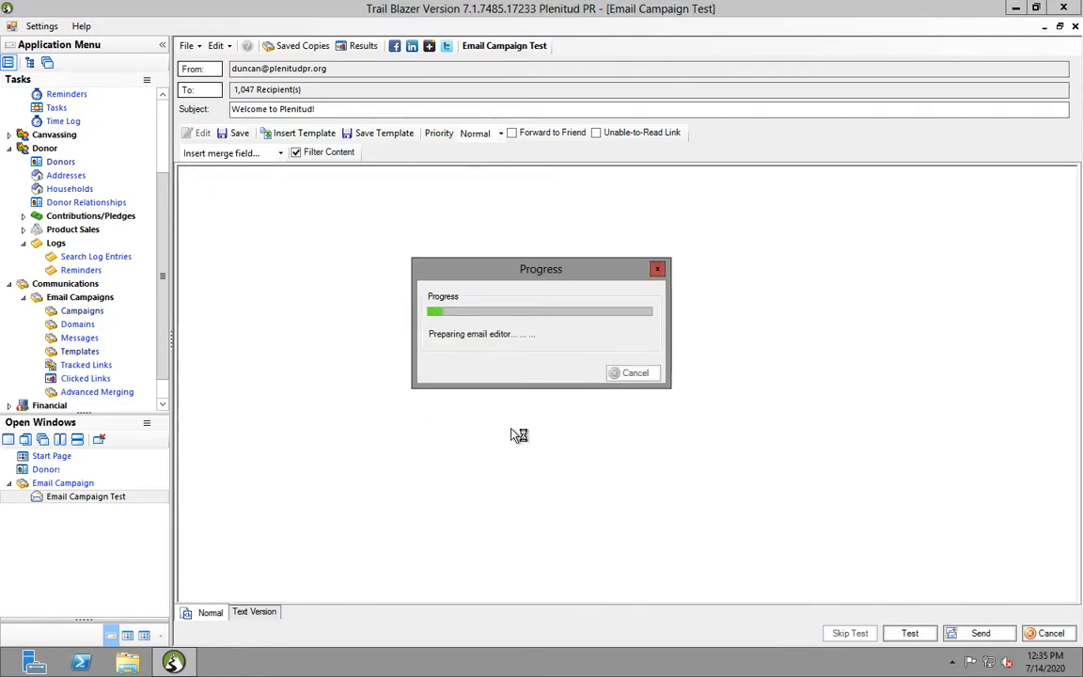
# Close the campaign editor without saving, returning to the Email Campaigns list showing it Created
pyautogui.moveTo(1073, 304)
pyautogui.mouseDown()
pyautogui.moveTo(1077, 438)
pyautogui.moveTo(1059, 296)
pyautogui.mouseUp()
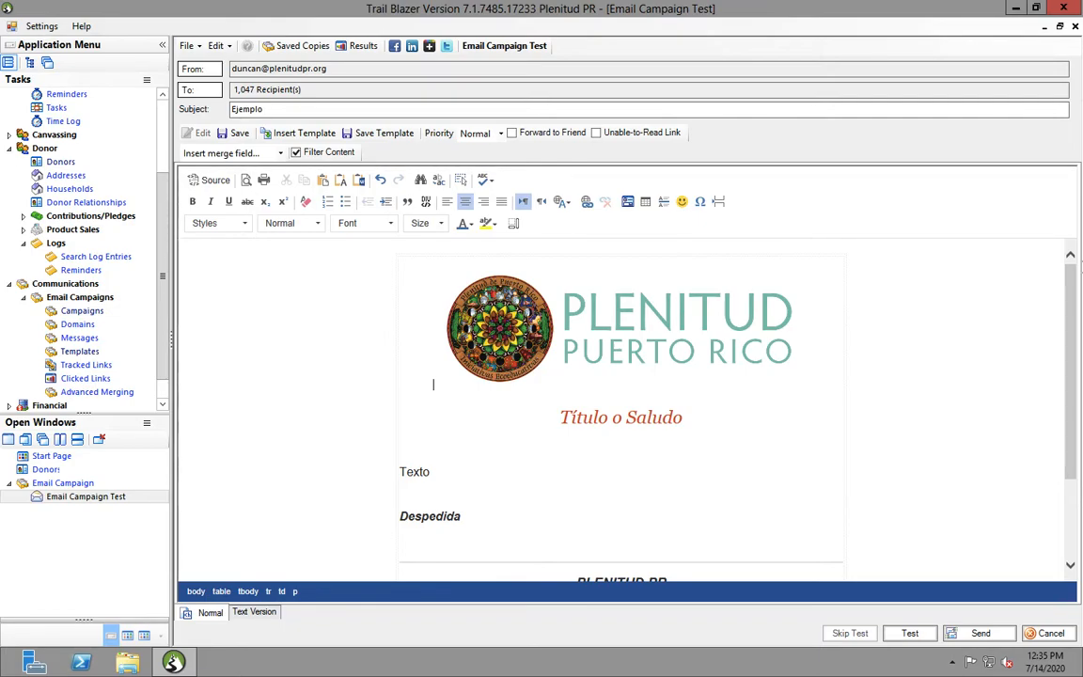
pyautogui.moveTo(1073, 317)
pyautogui.mouseDown()
pyautogui.moveTo(1076, 391)
pyautogui.moveTo(1063, 310)
pyautogui.mouseUp()
pyautogui.click(99, 439)
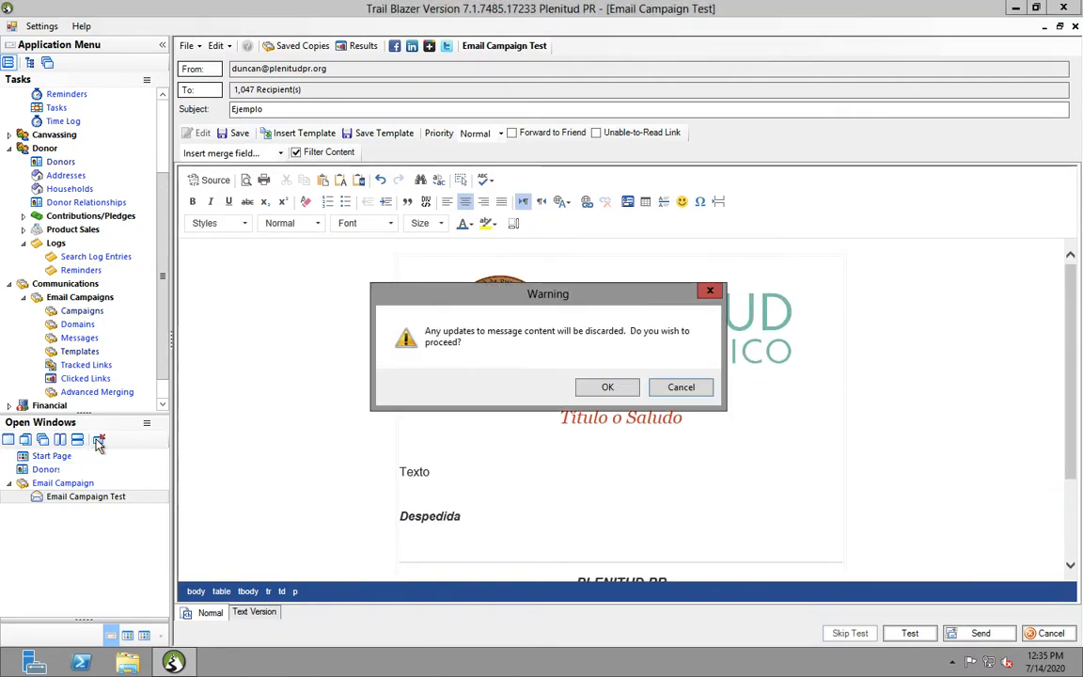
pyautogui.click(610, 388)
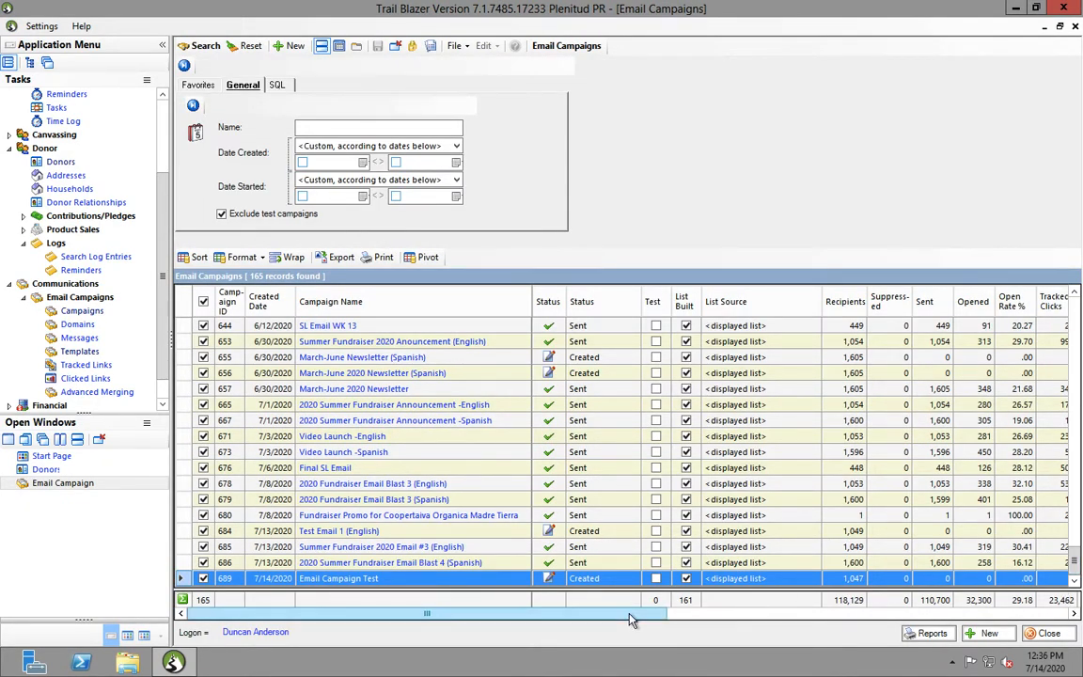
pyautogui.moveTo(640, 617); pyautogui.dragTo(742, 623)
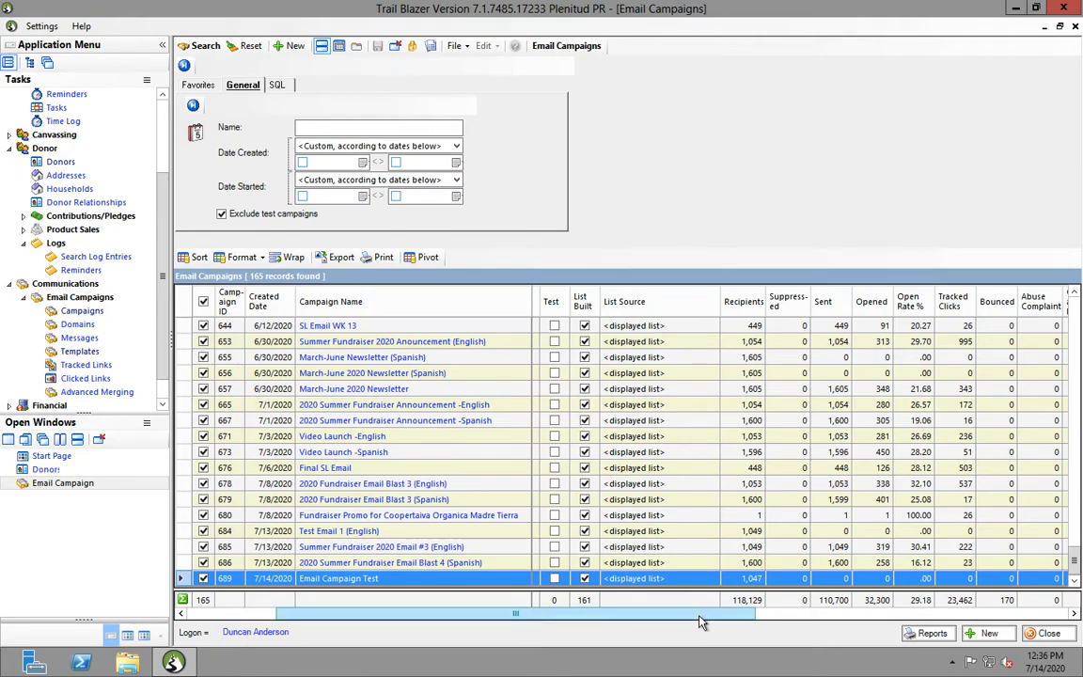
pyautogui.moveTo(699, 622); pyautogui.dragTo(609, 622)
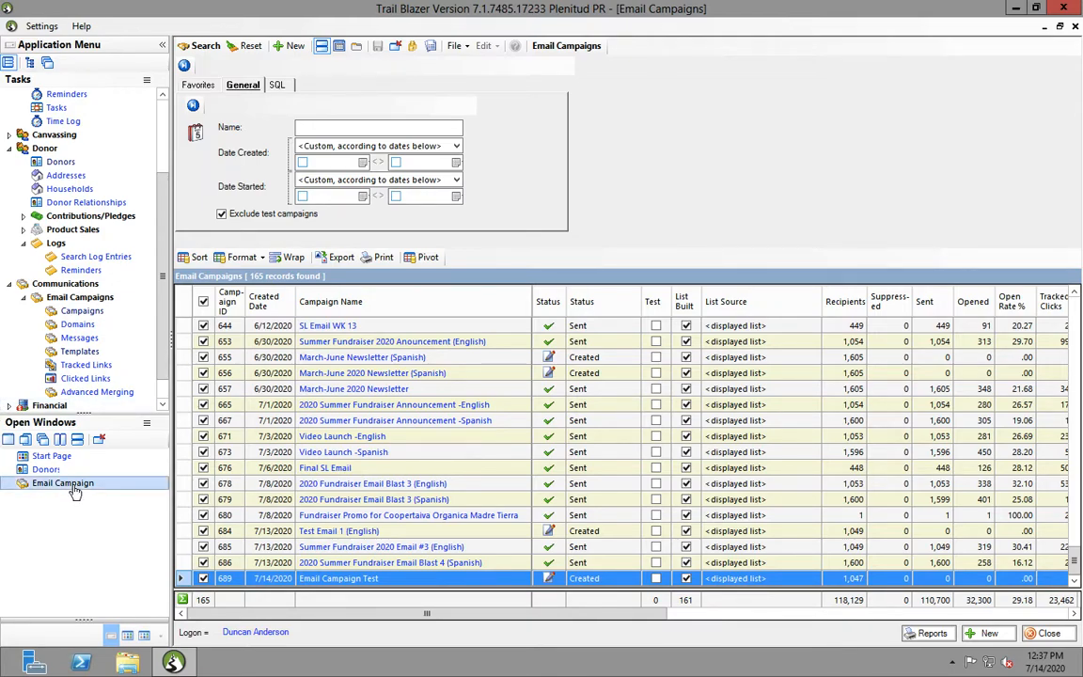
# Close the Email Campaigns and Donors windows, then select the support contact lines on the Start Page
pyautogui.click(100, 440)
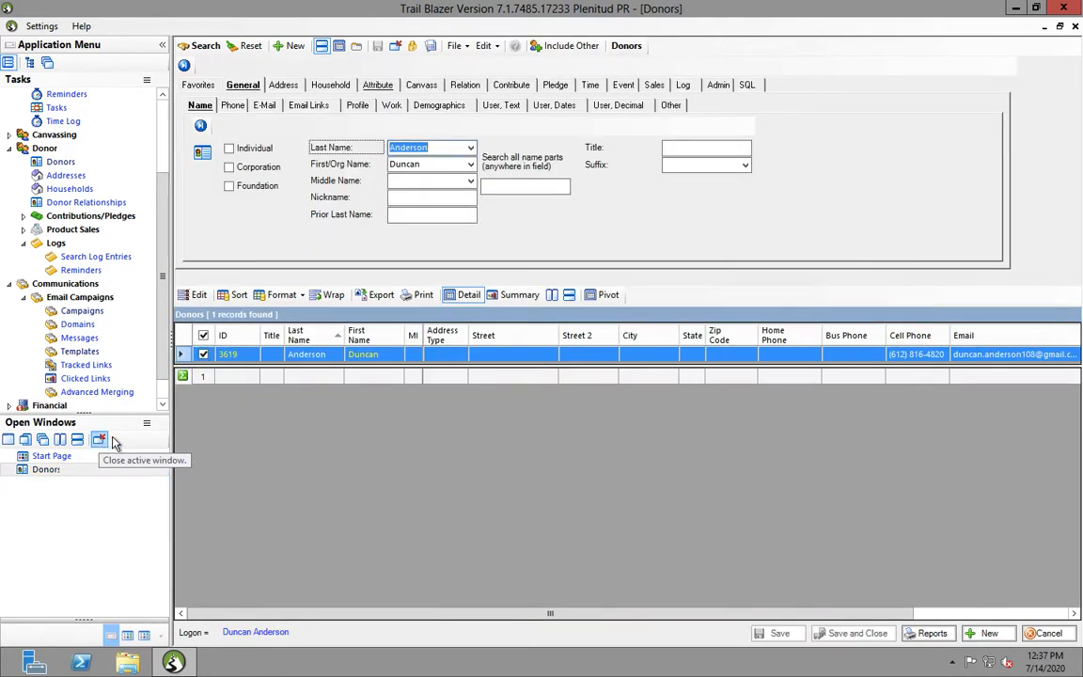
pyautogui.click(100, 441)
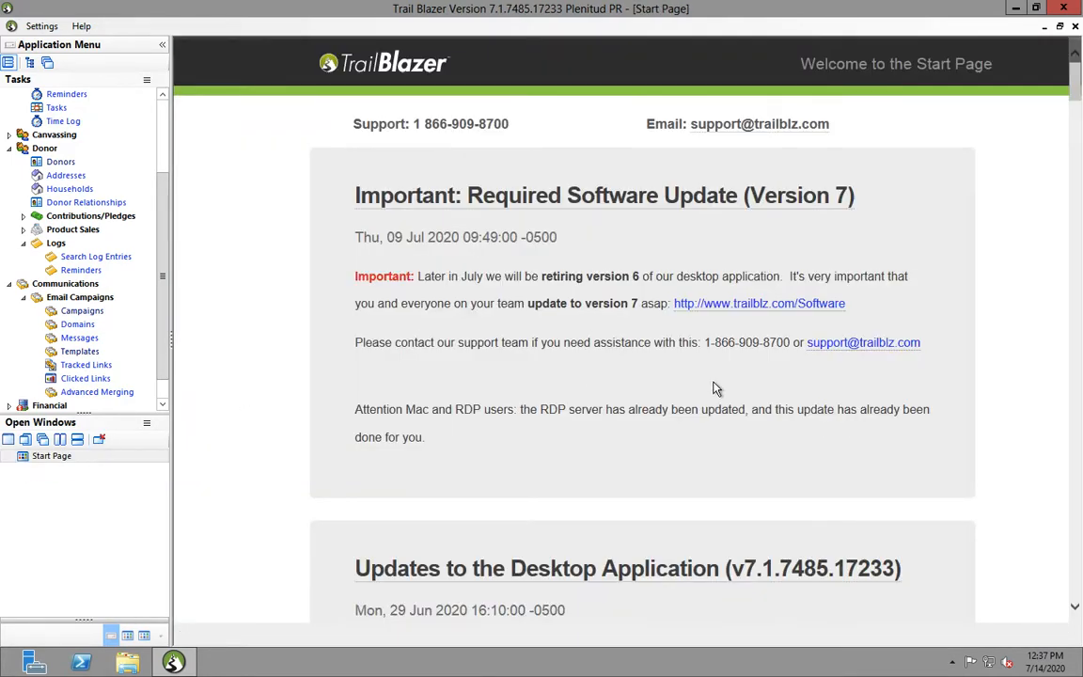
pyautogui.moveTo(162, 341)
pyautogui.mouseDown()
pyautogui.moveTo(162, 396)
pyautogui.moveTo(162, 281)
pyautogui.moveTo(160, 344)
pyautogui.mouseUp()
pyautogui.moveTo(517, 125); pyautogui.dragTo(452, 127)
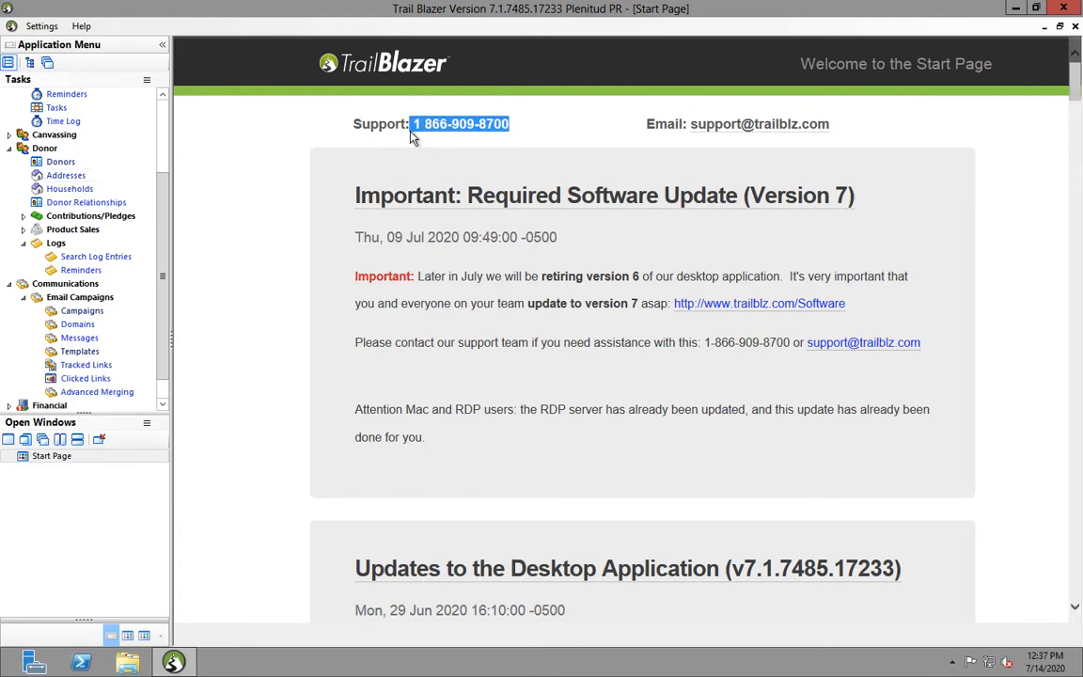
pyautogui.click(555, 141)
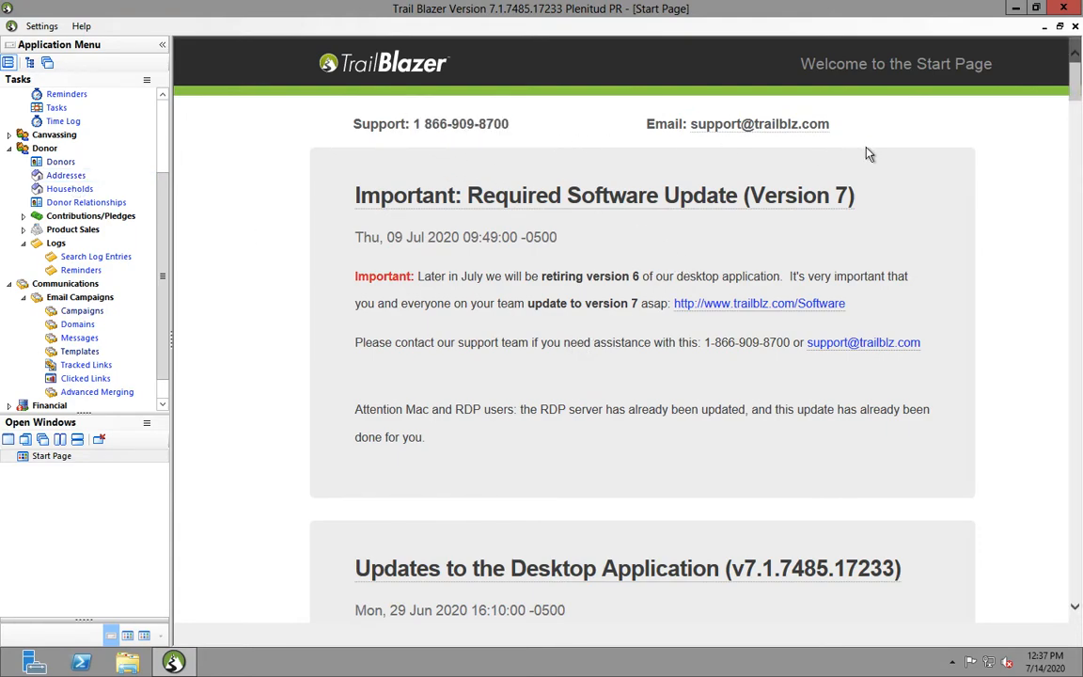
pyautogui.tripleClick(627, 151)
pyautogui.click(425, 191)
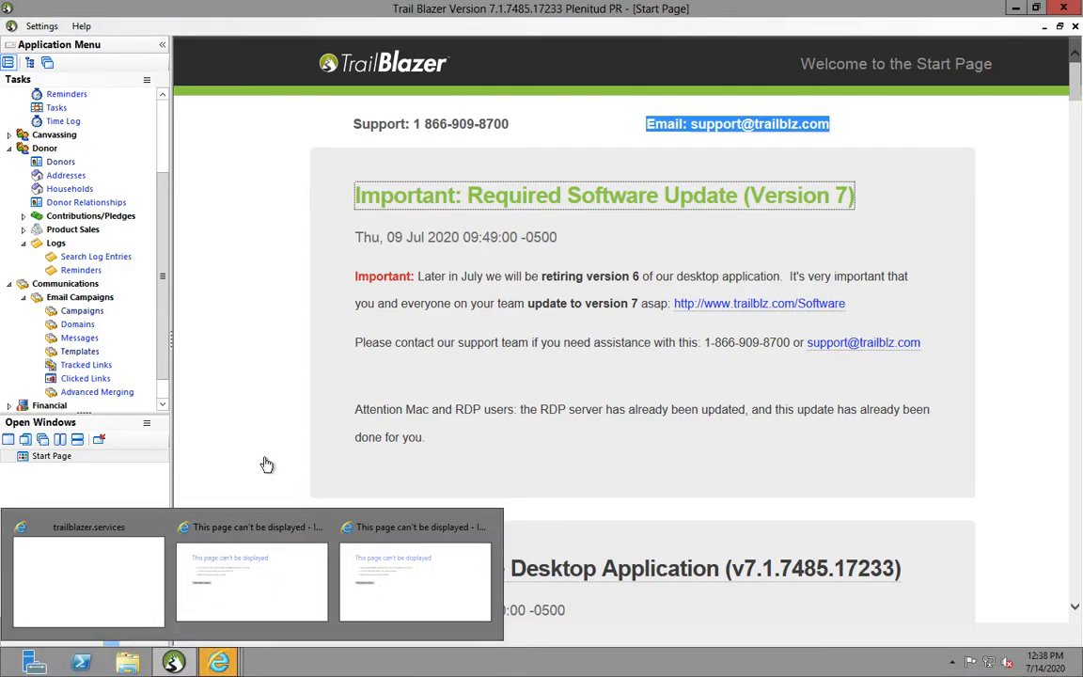
# Decline the security alert, close IE to shut Trail Blazer down, log off, and close Mail
pyautogui.click(270, 591)
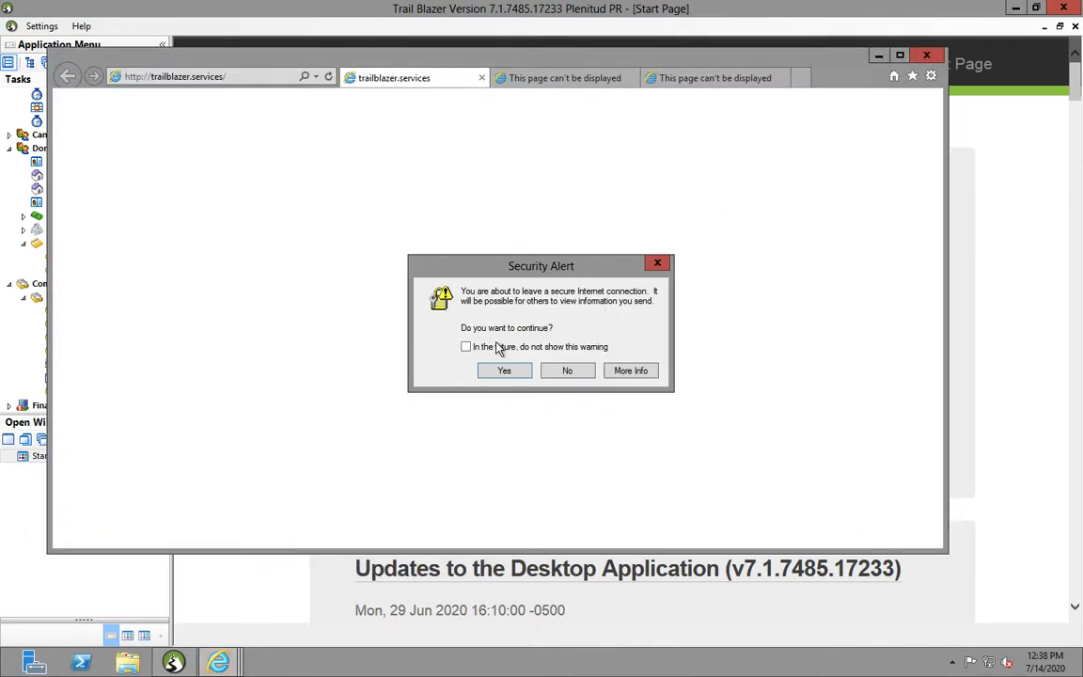
pyautogui.click(567, 370)
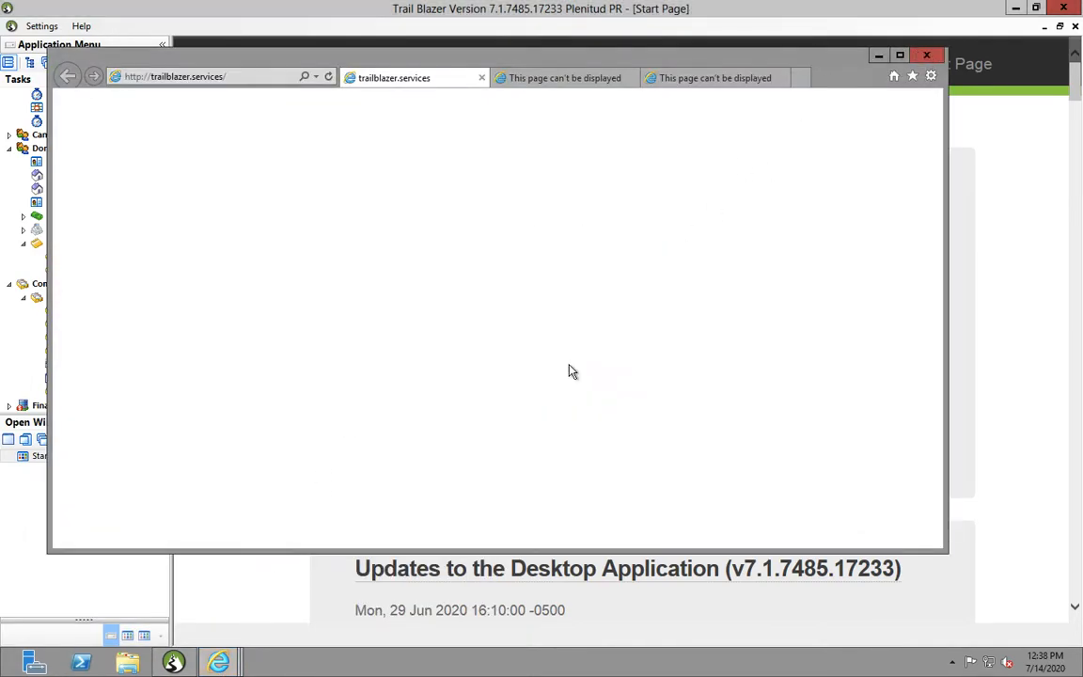
pyautogui.click(928, 56)
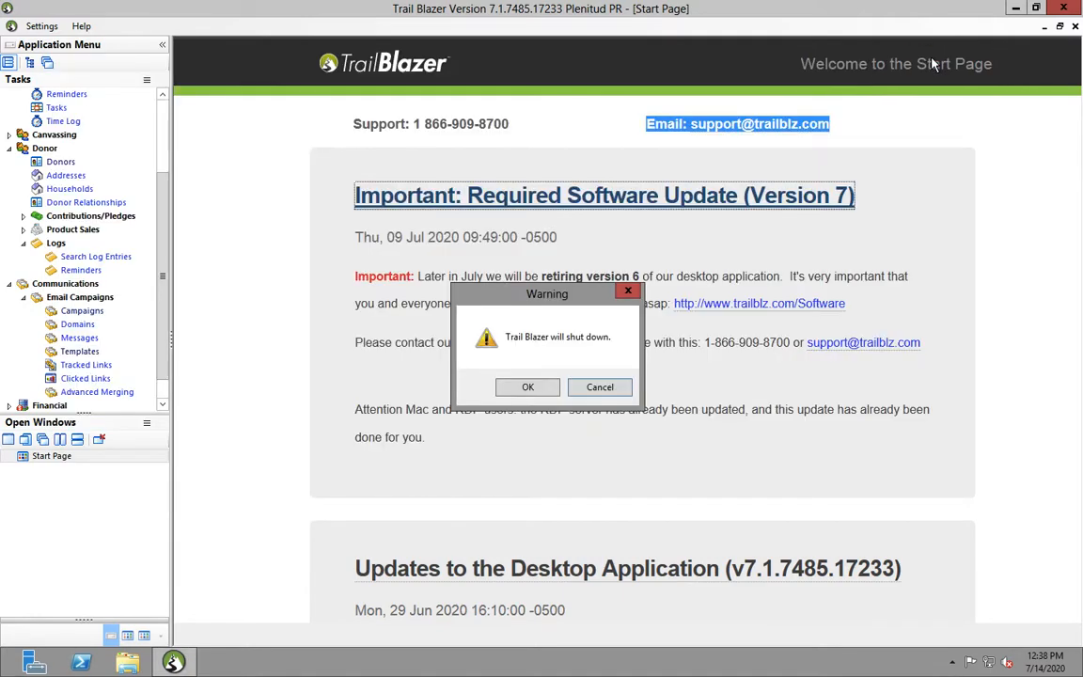
pyautogui.click(529, 389)
pyautogui.click(33, 192)
pyautogui.doubleClick(33, 192)
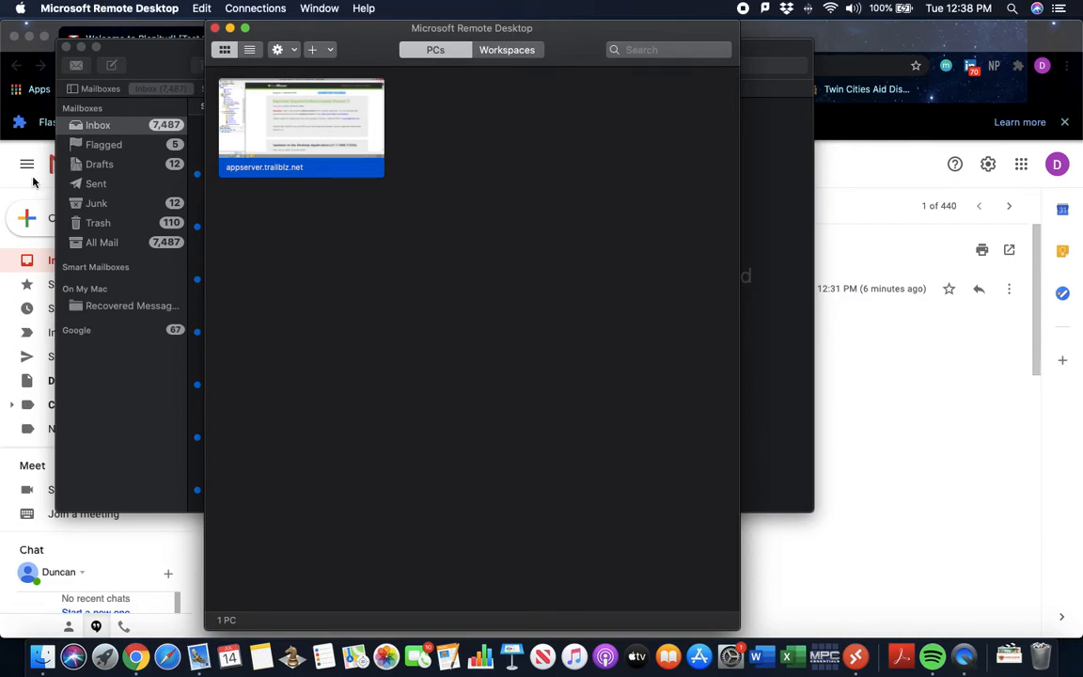
pyautogui.click(65, 45)
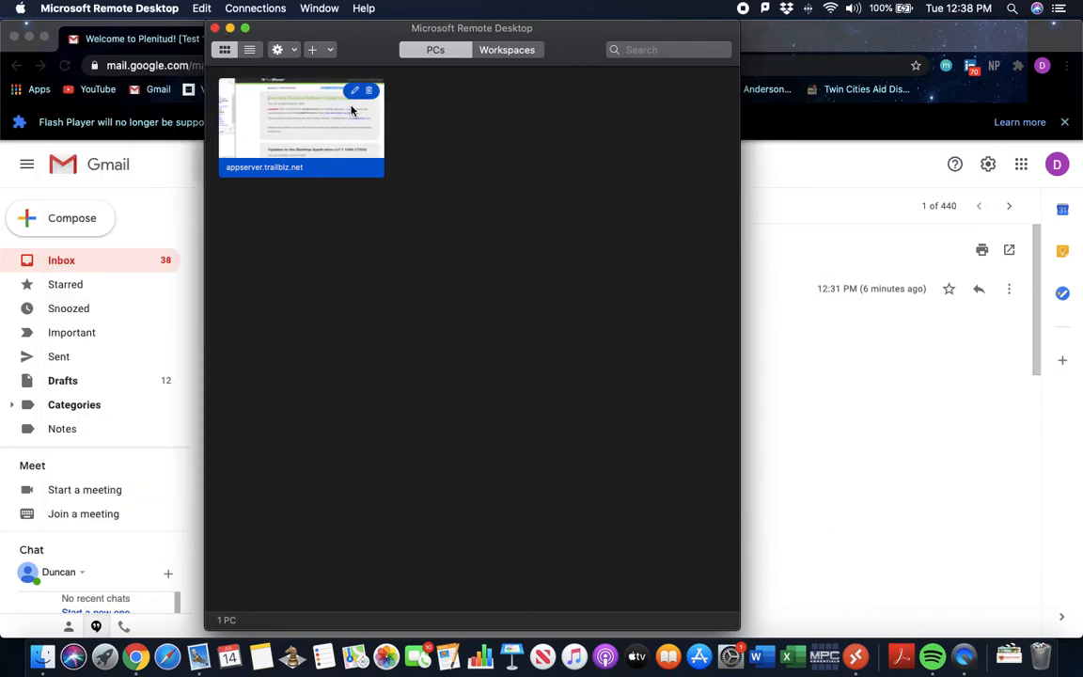